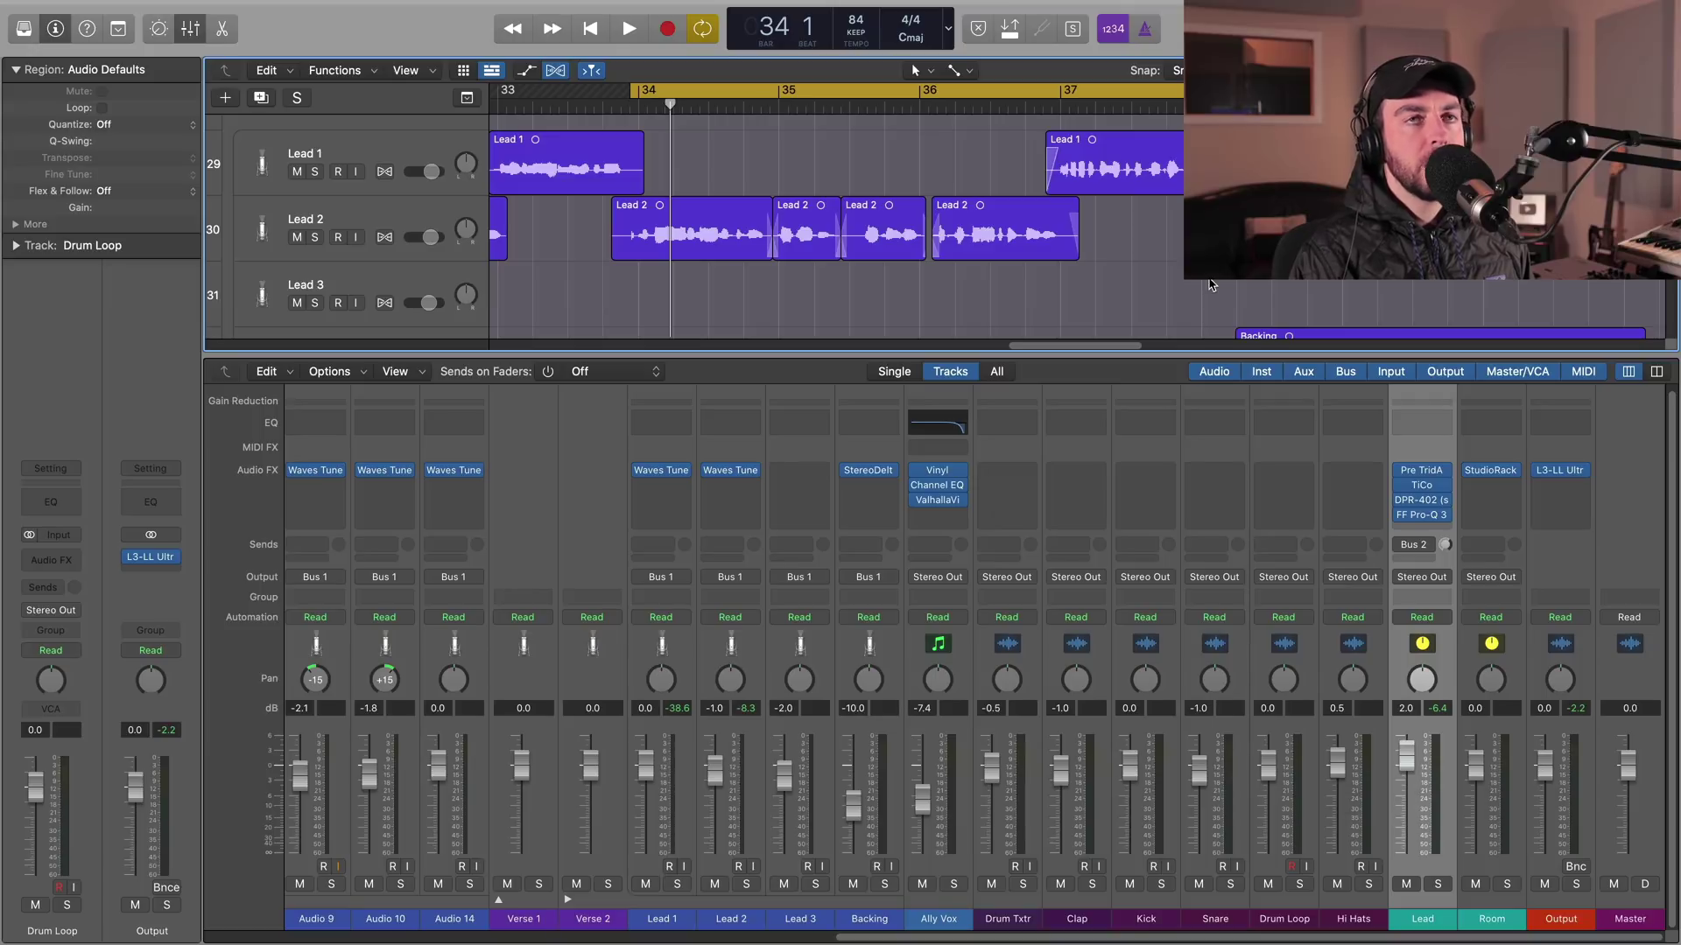
Check the bypassed Pre TridA on the Lead bus and play the song section from bar 34 to hear the unprocessed vocals.
left_click(1424, 472)
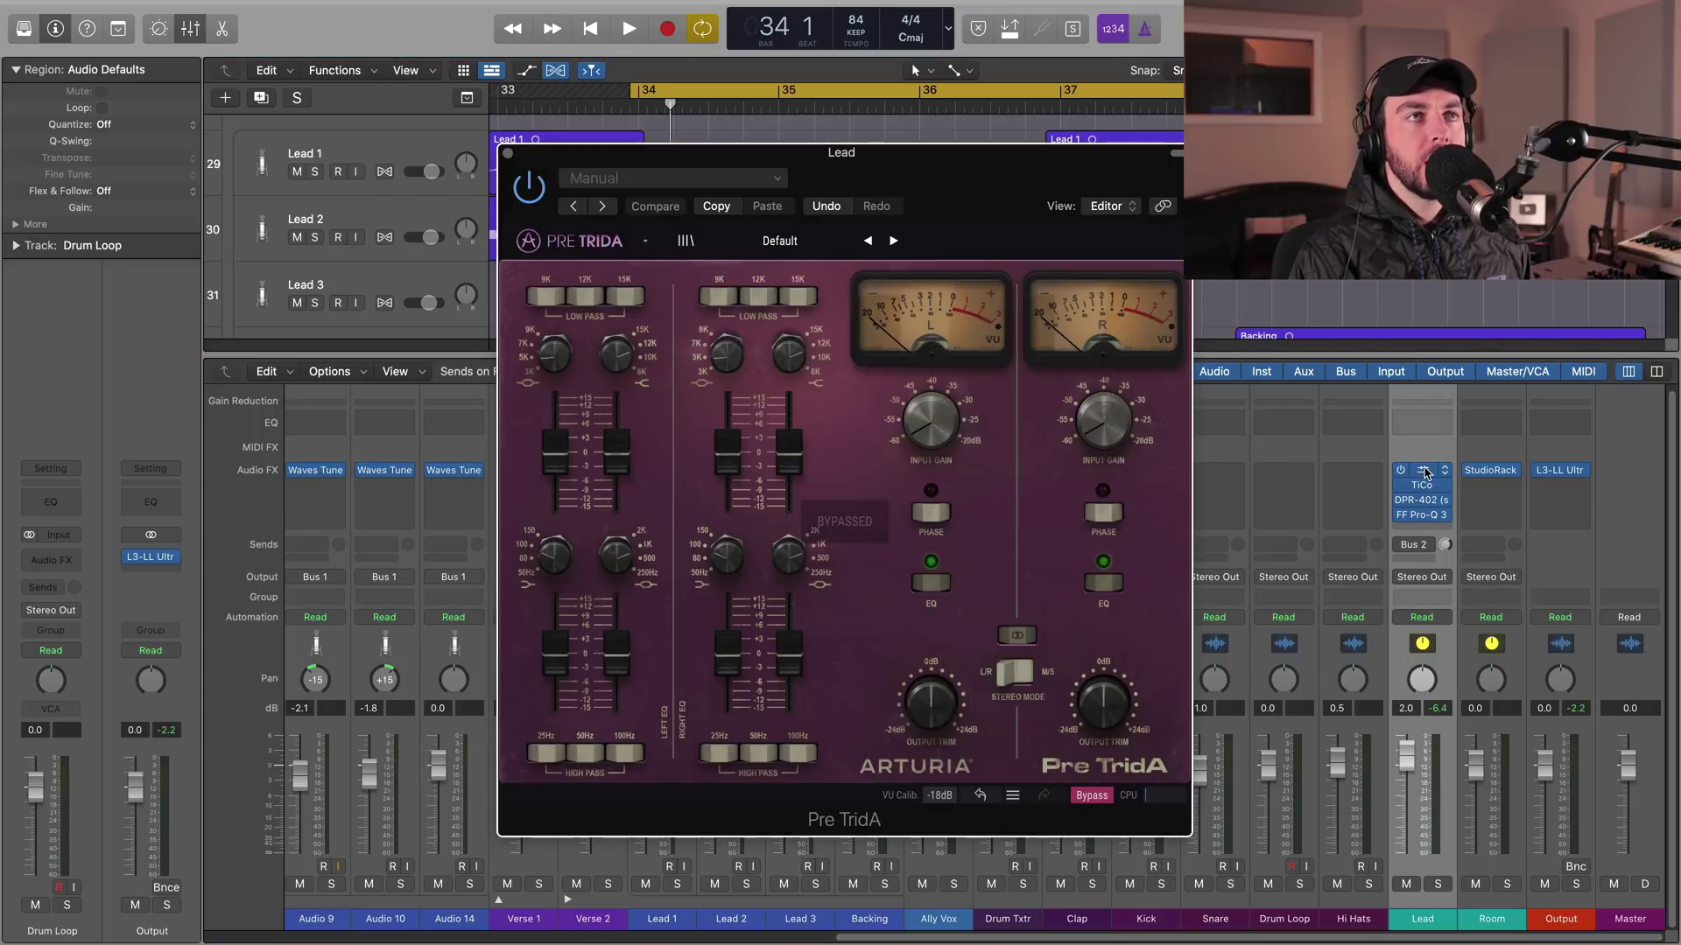
left_click(507, 155)
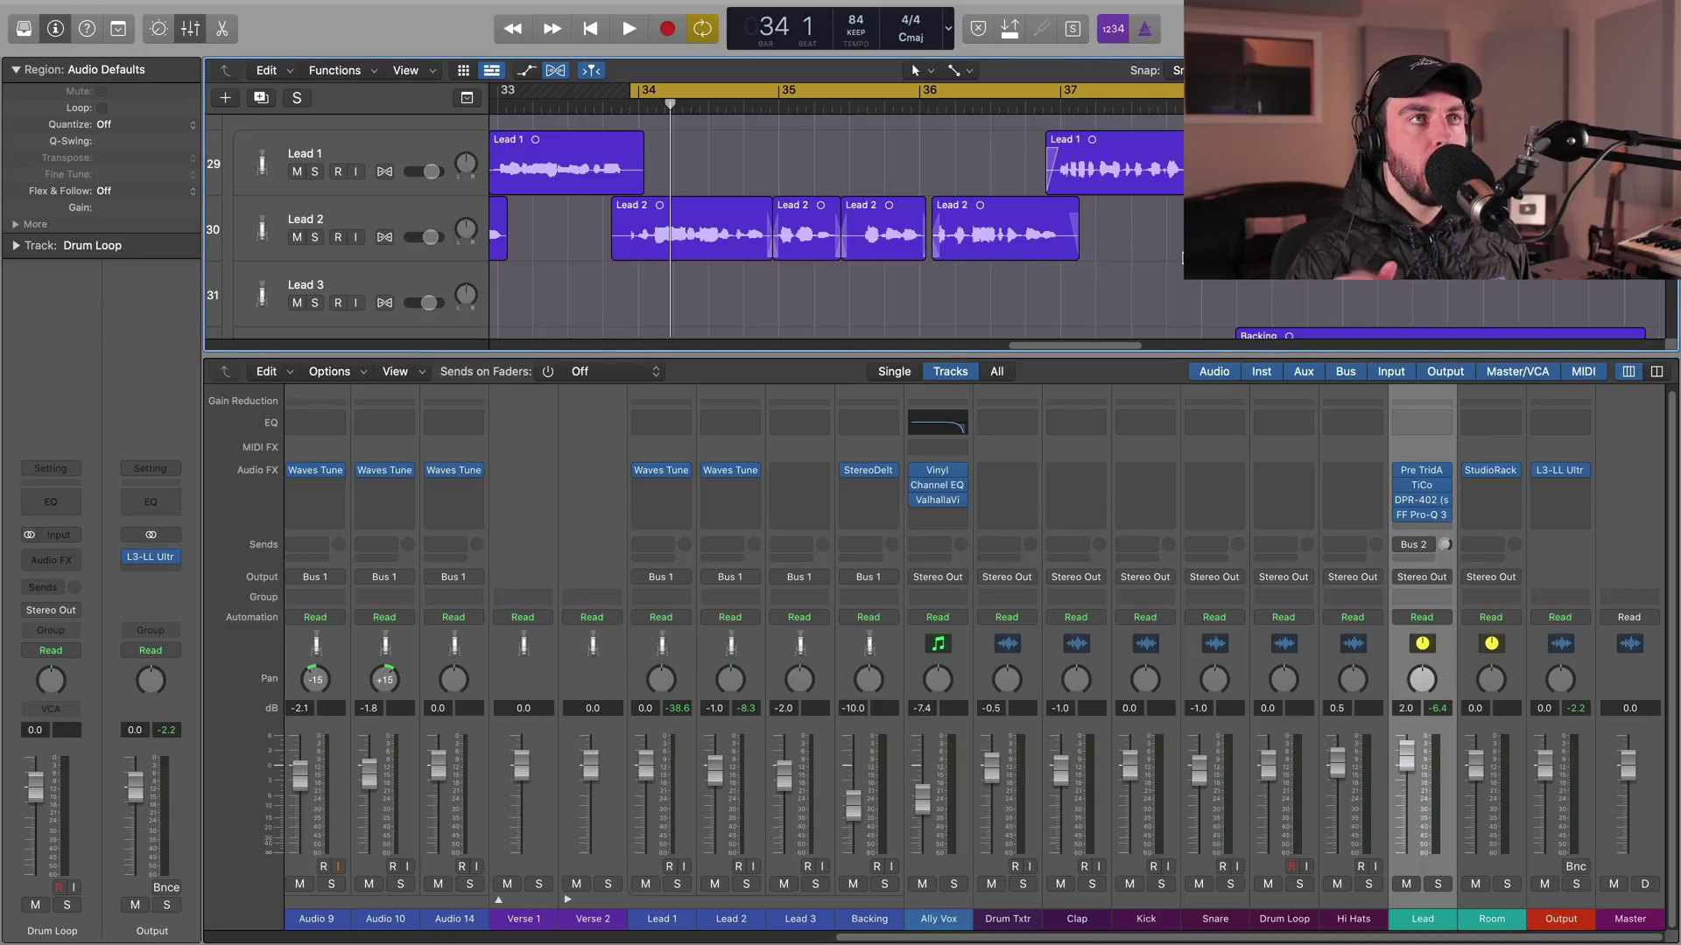
key("space")
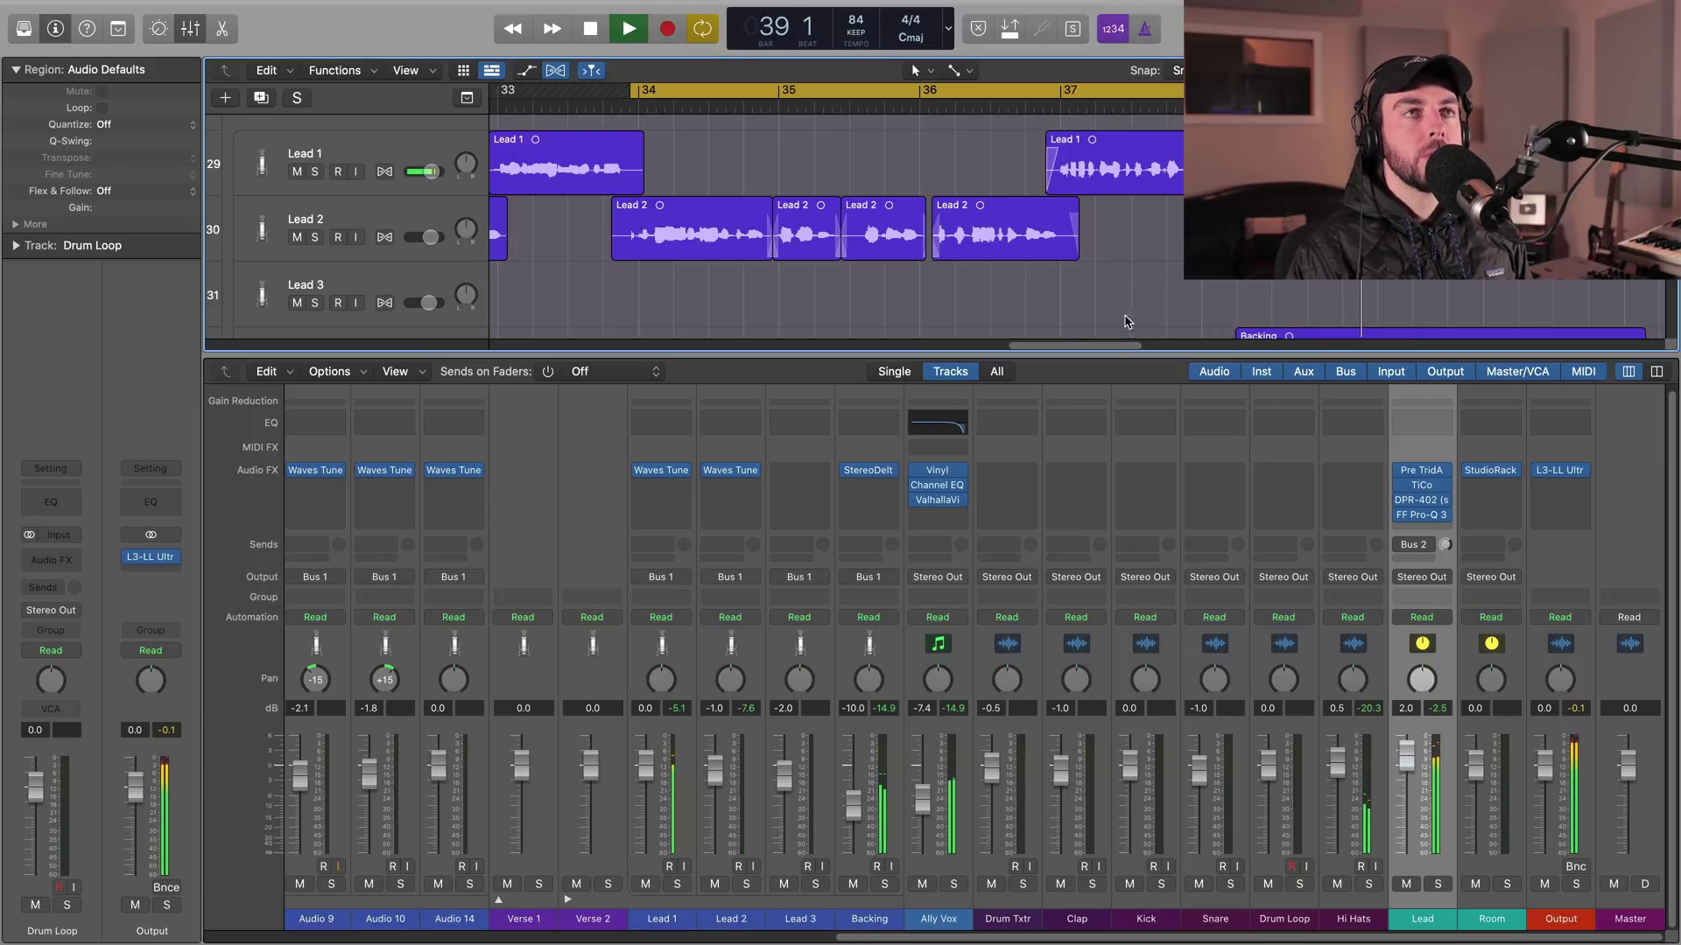
left_click_drag(1117, 351, 1194, 363)
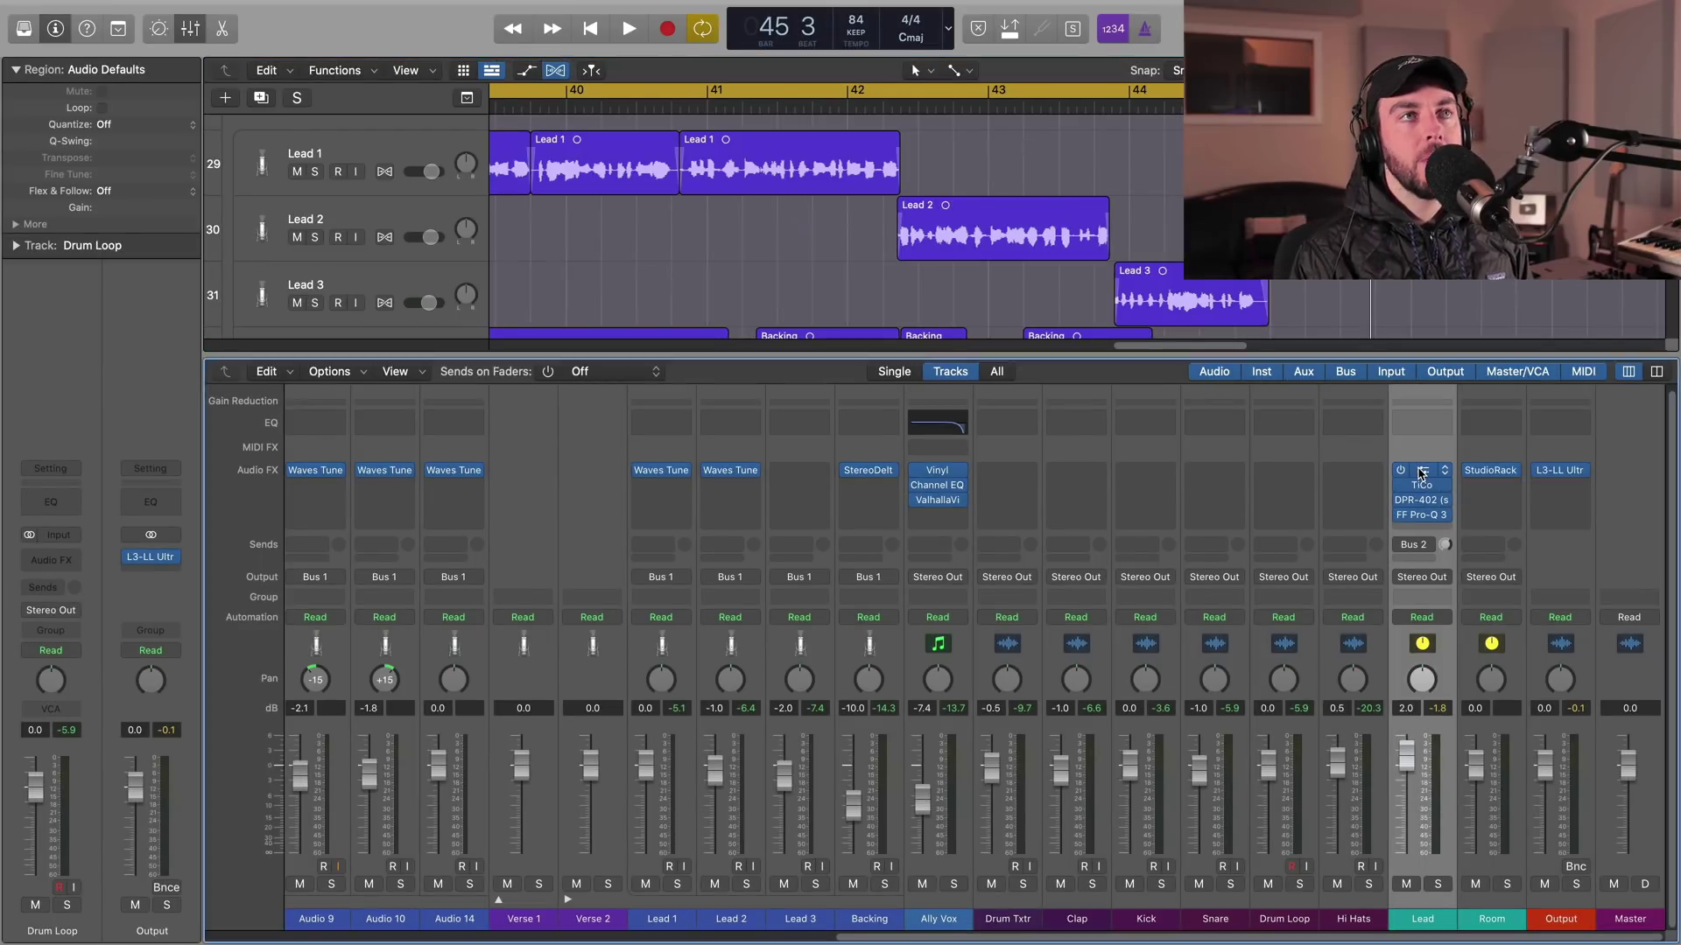
Open Pre TridA on the Lead bus and take it out of bypass.
left_click(1421, 474)
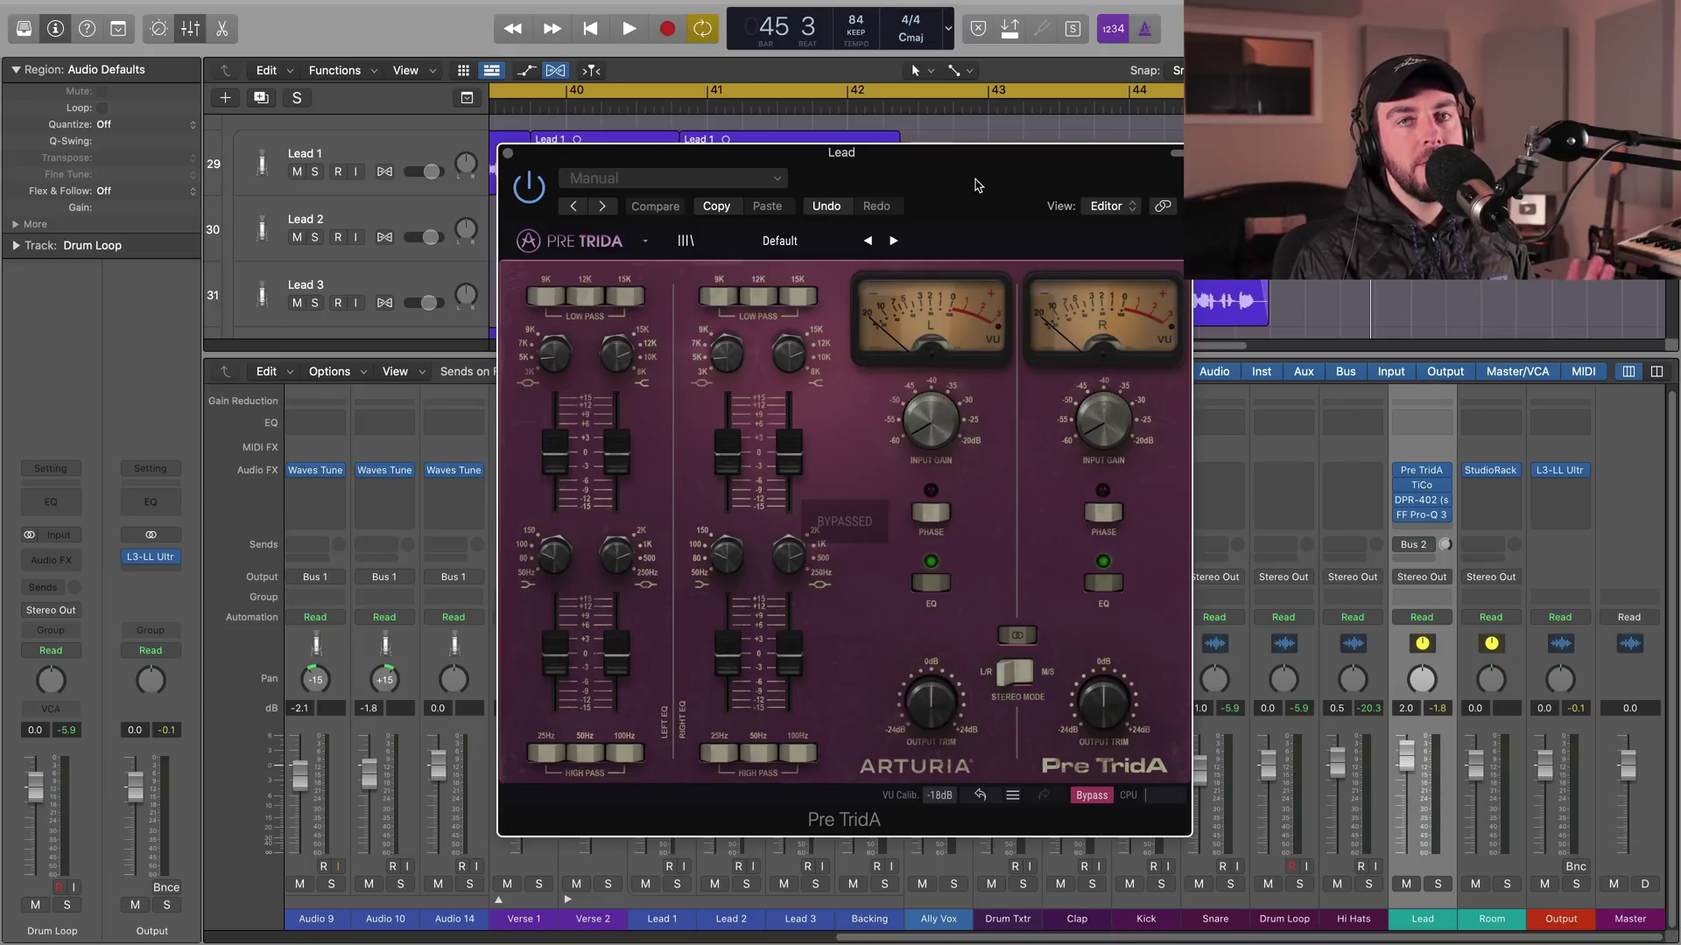
left_click(1091, 795)
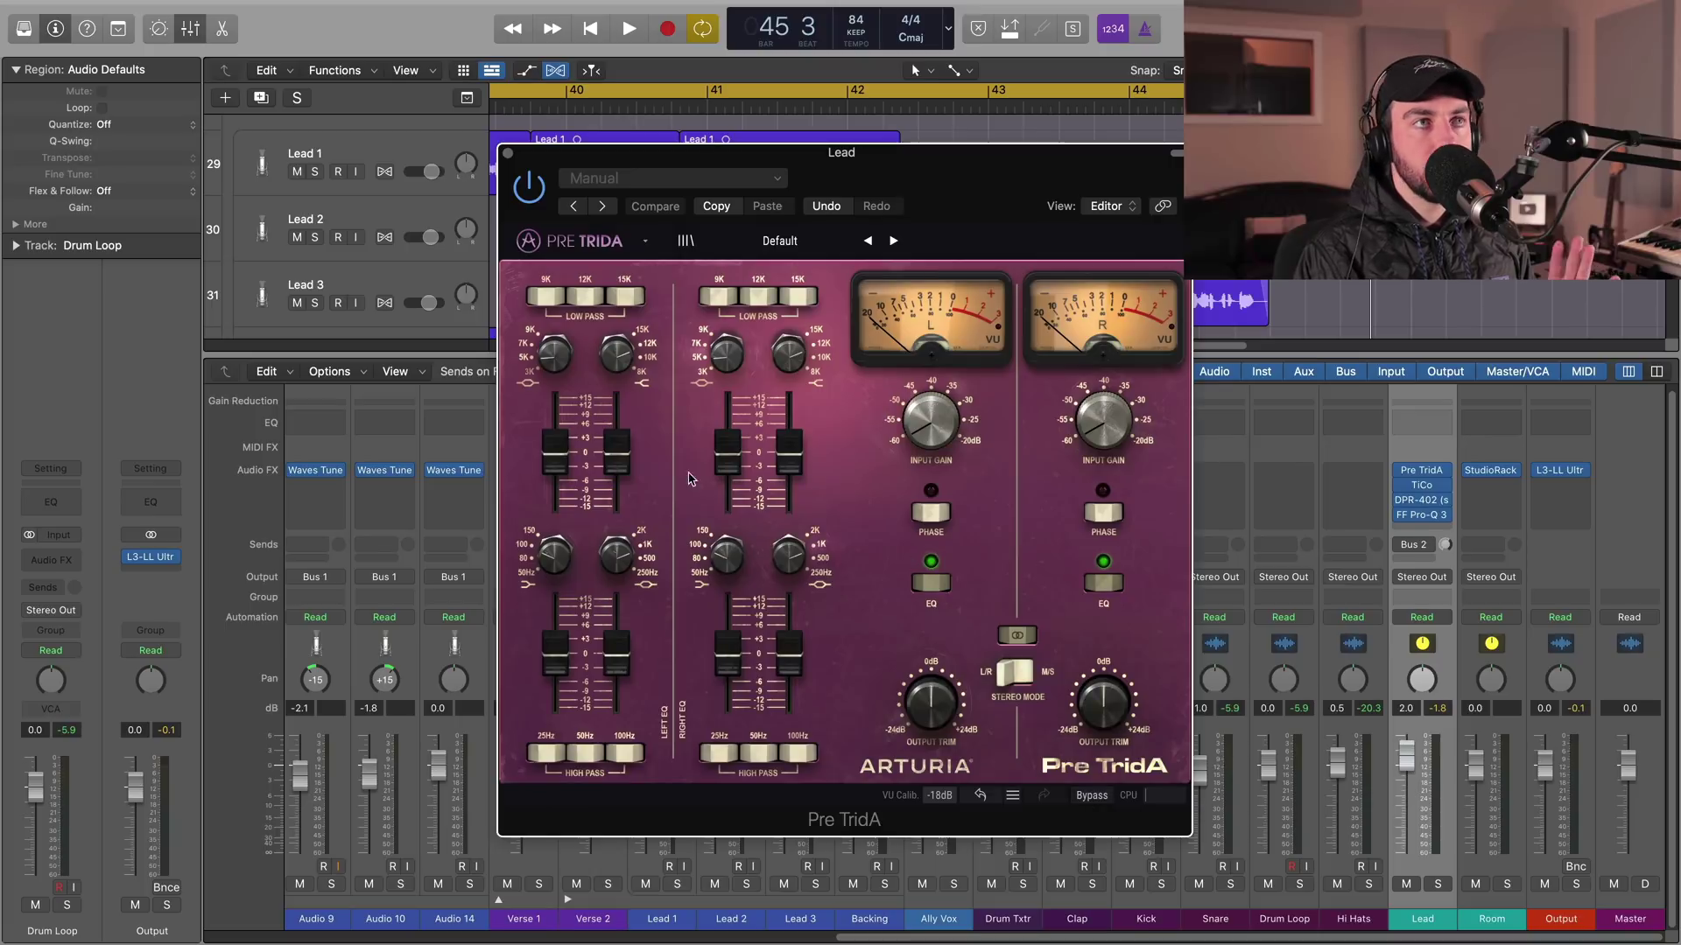
mouse_move(640, 486)
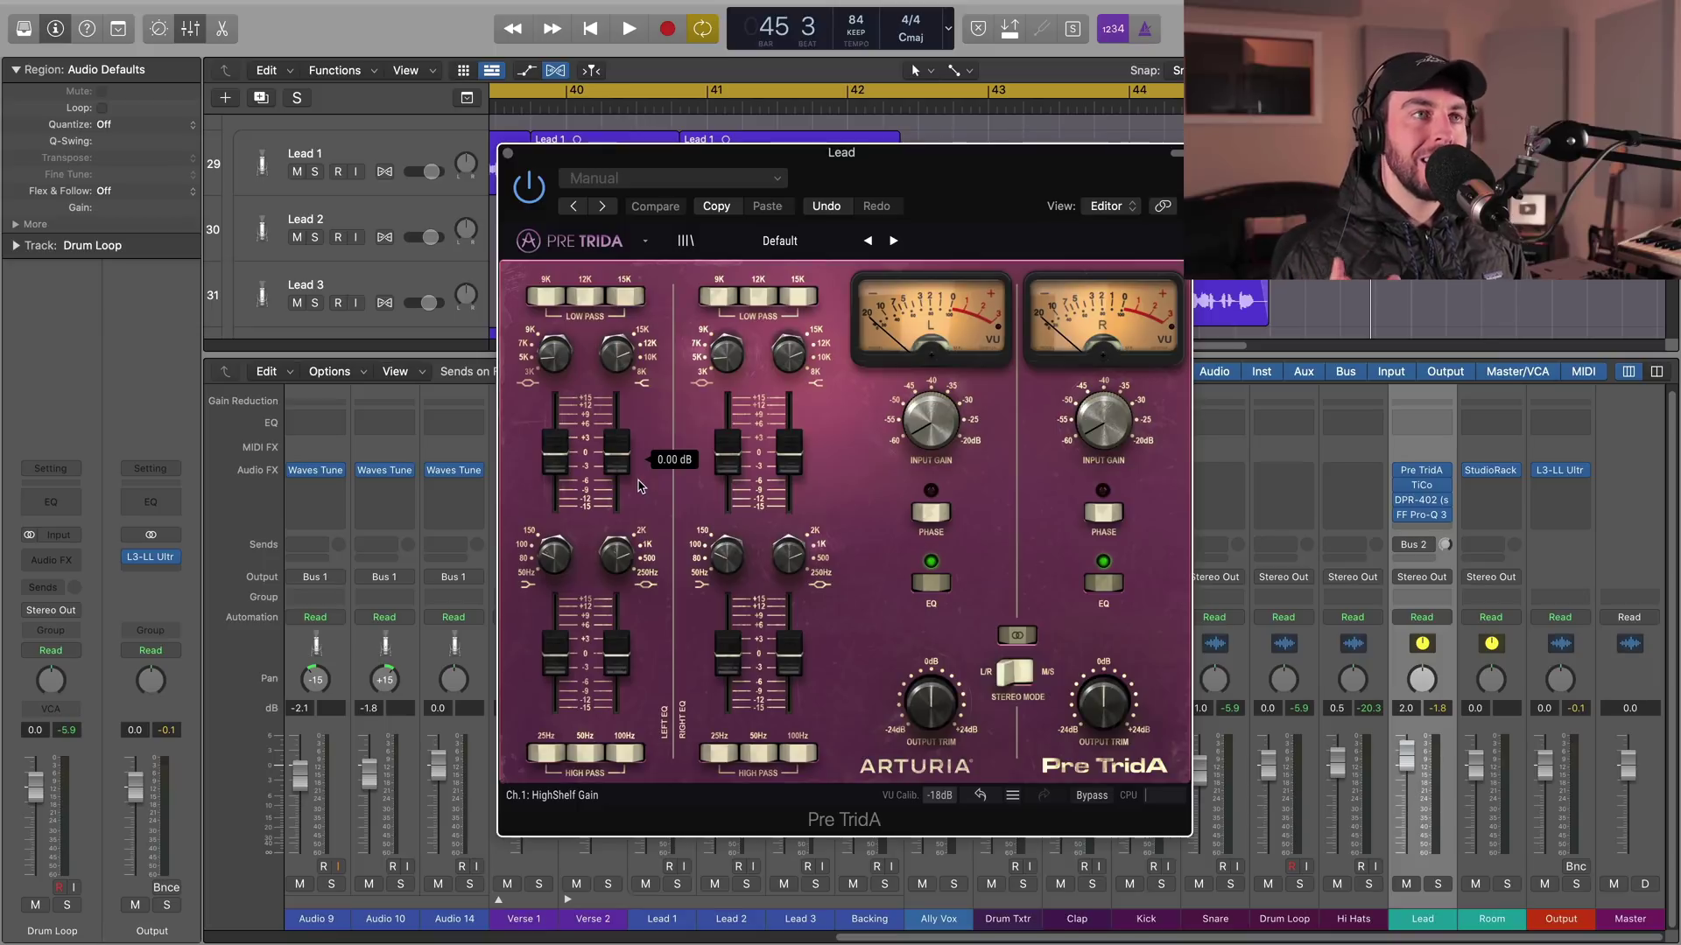
Set Pre TridA's input gain to -45.4 dB during playback and compare the vocal with the plug-in bypassed.
mouse_move(925, 426)
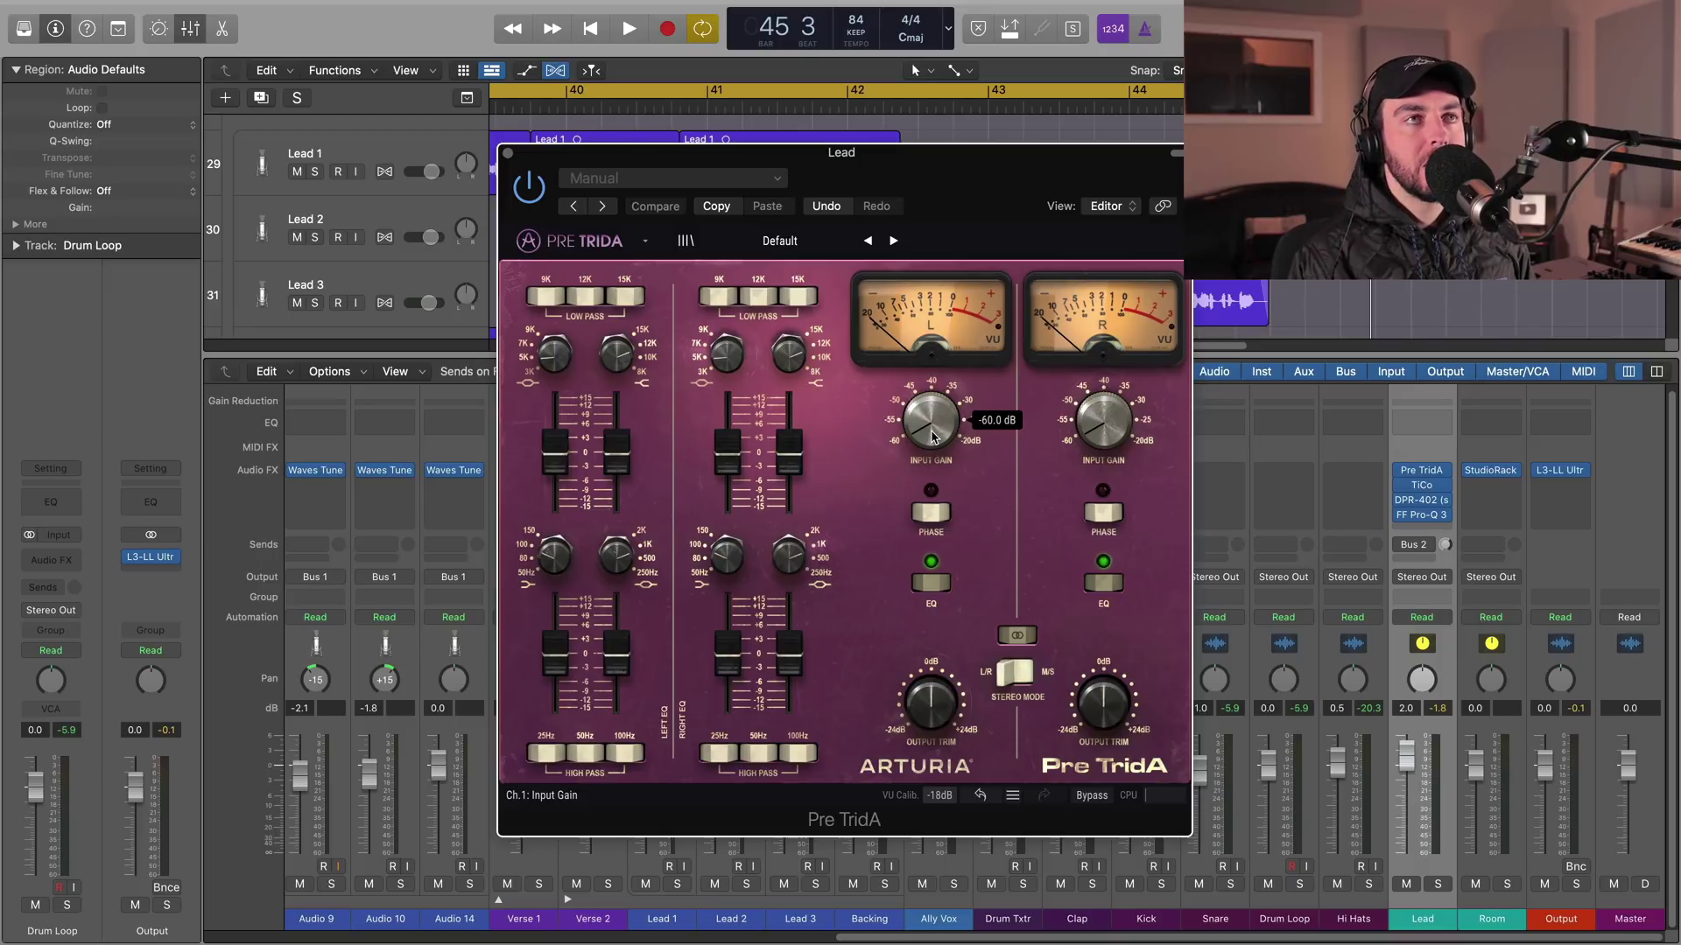
key("space")
mouse_move(933, 438)
left_mouse_down()
mouse_move(933, 380)
mouse_move(933, 448)
mouse_move(936, 415)
mouse_move(936, 429)
left_mouse_up()
key("space")
key("space")
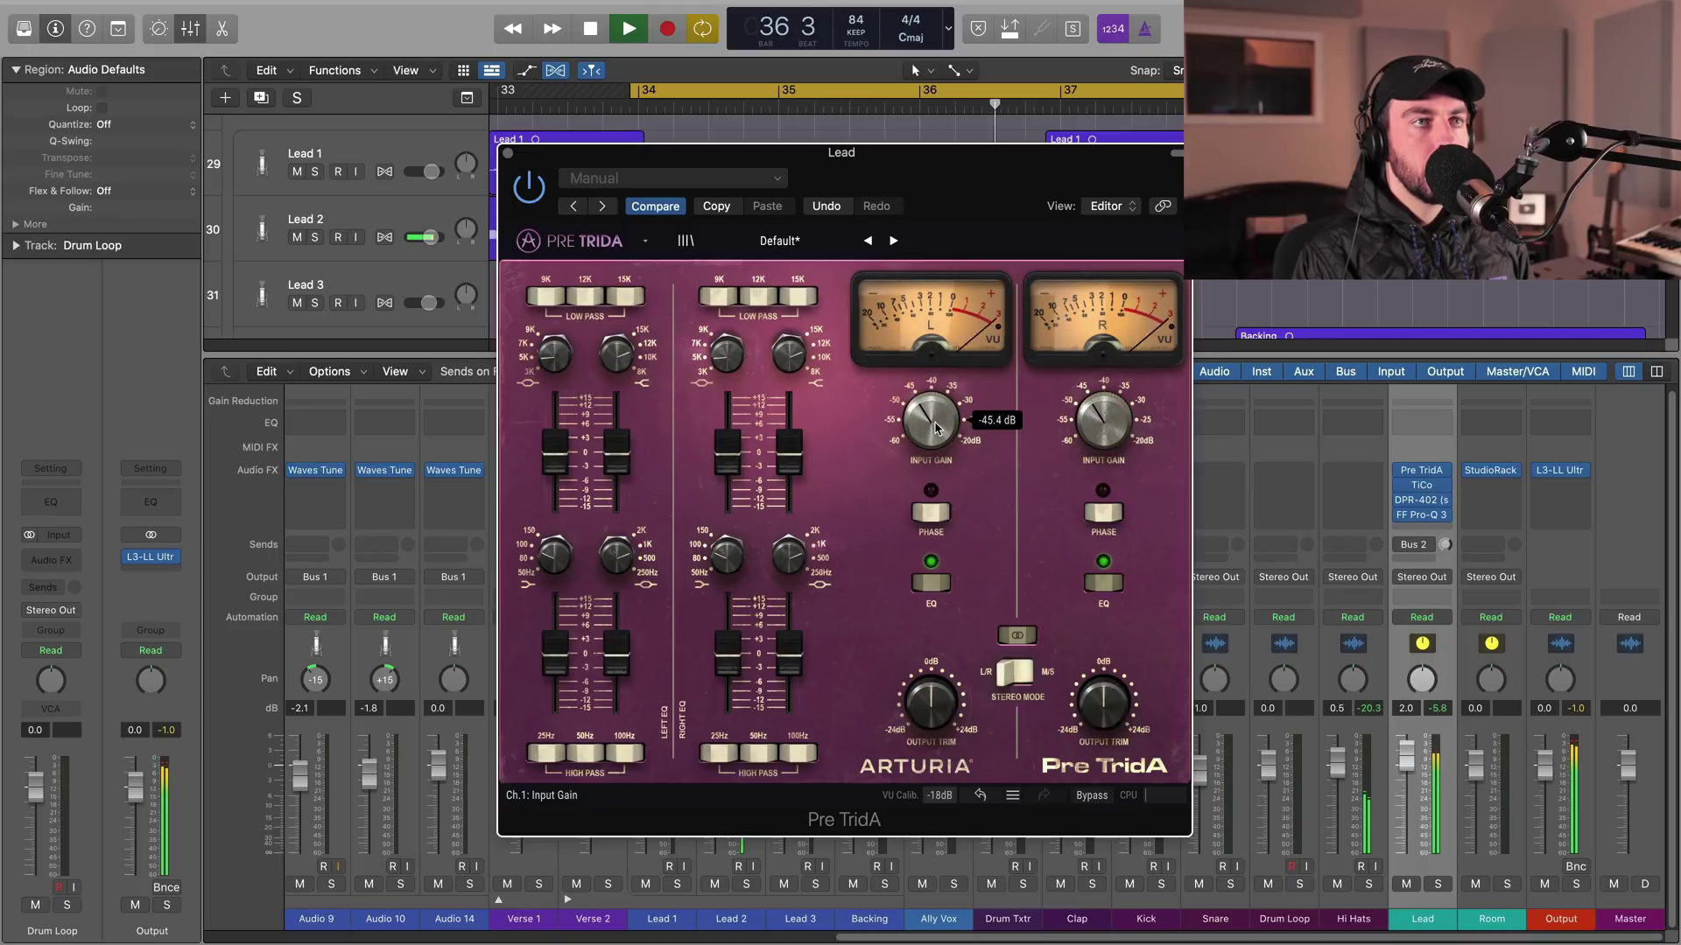
left_click(1092, 796)
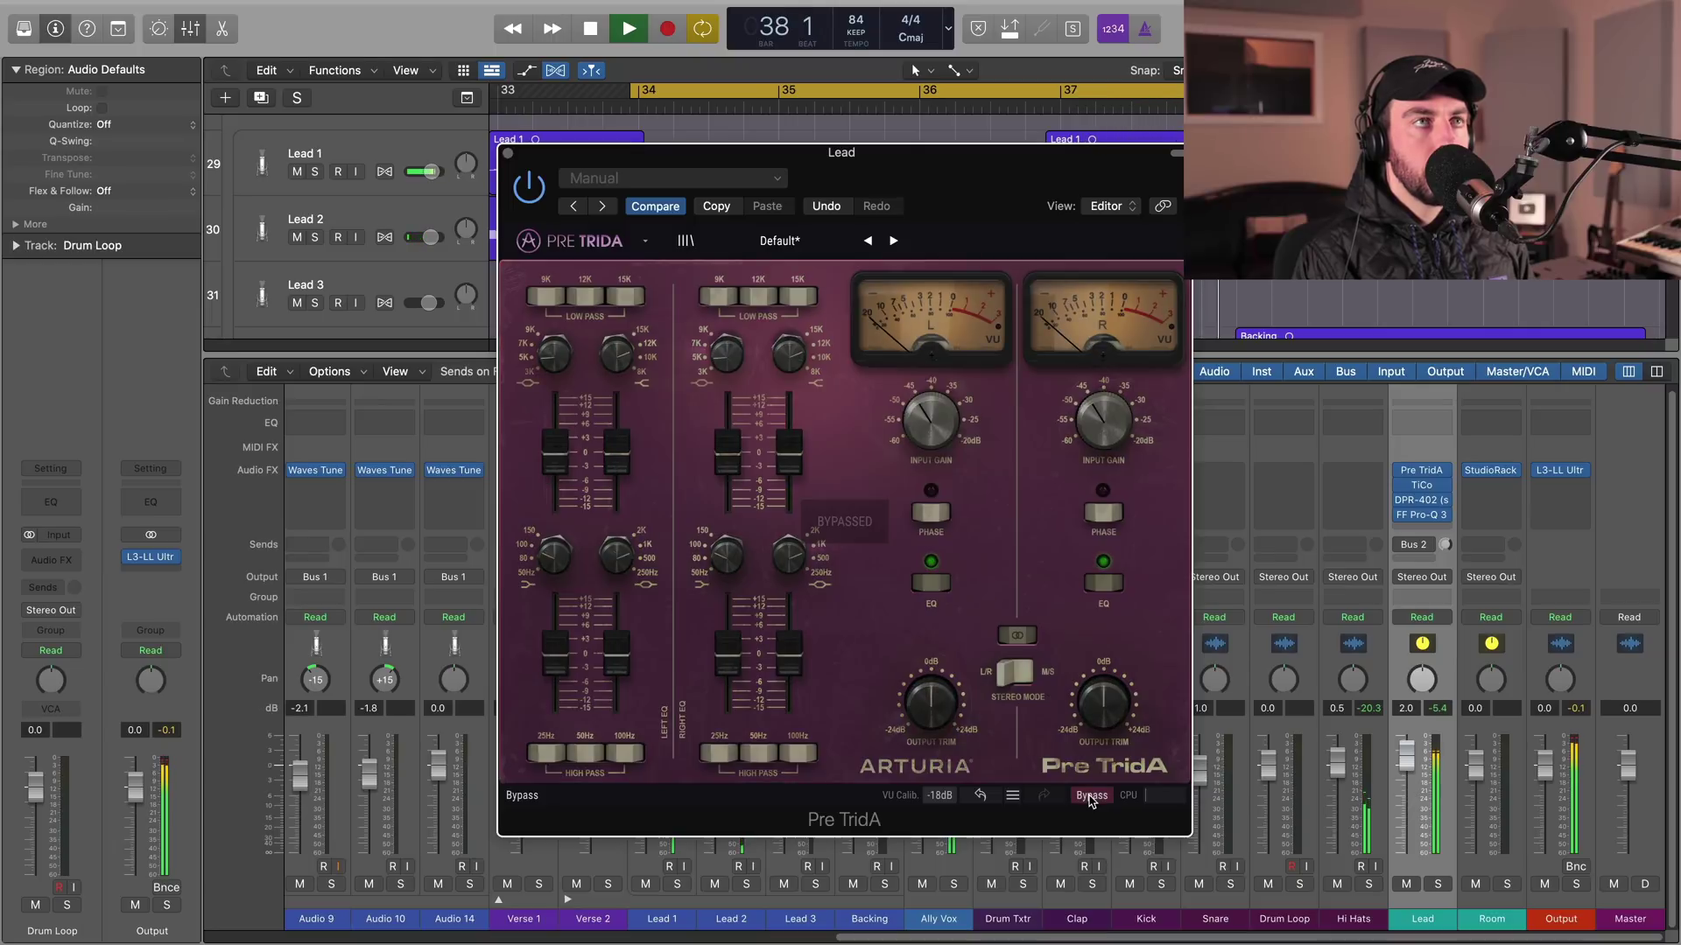
left_click(1091, 796)
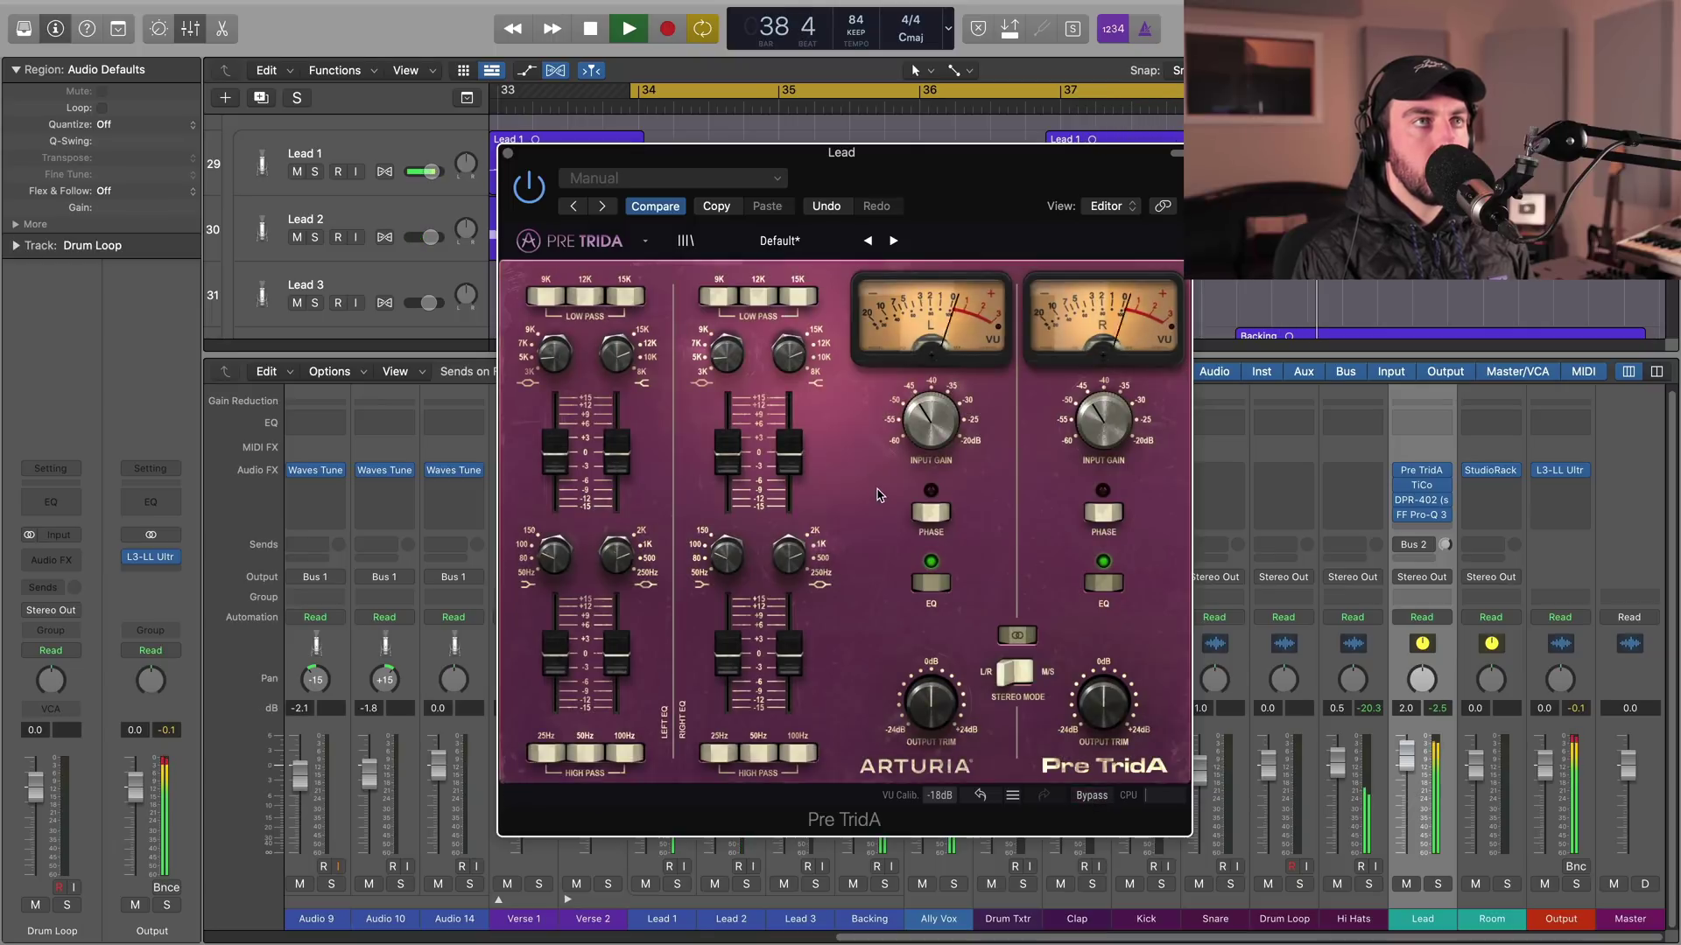
key("space")
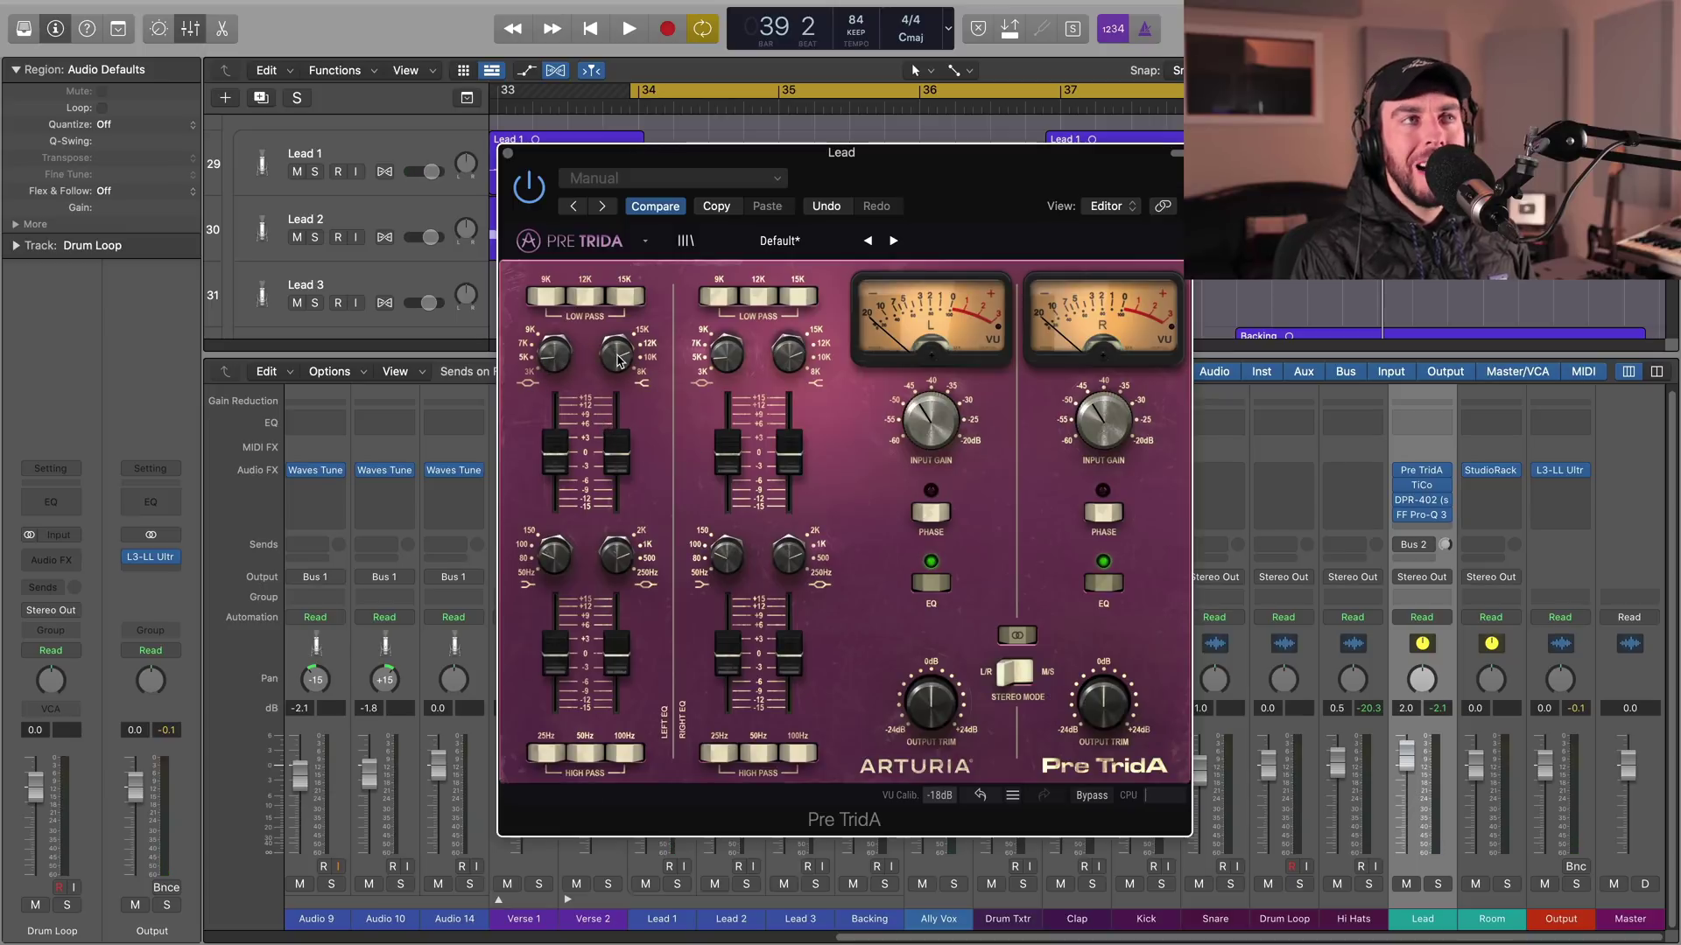
Boost the Bell 2 band gain slightly above 0 dB and play the section to hear the change.
mouse_move(543, 558)
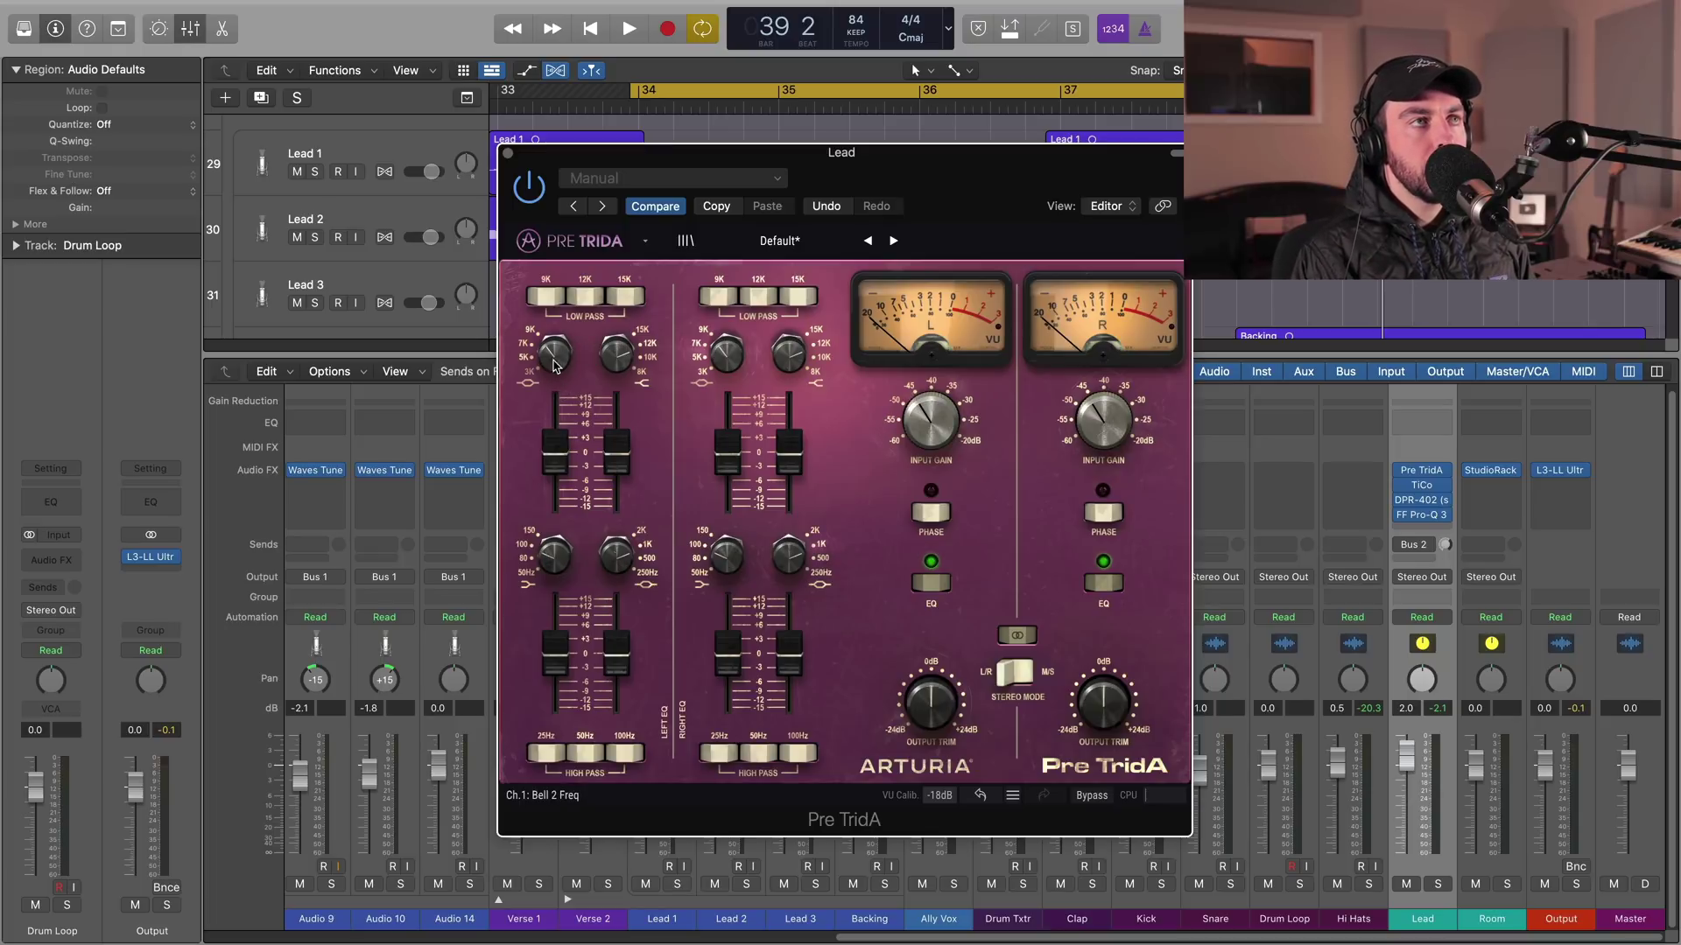
left_click_drag(557, 461, 560, 450)
key("space")
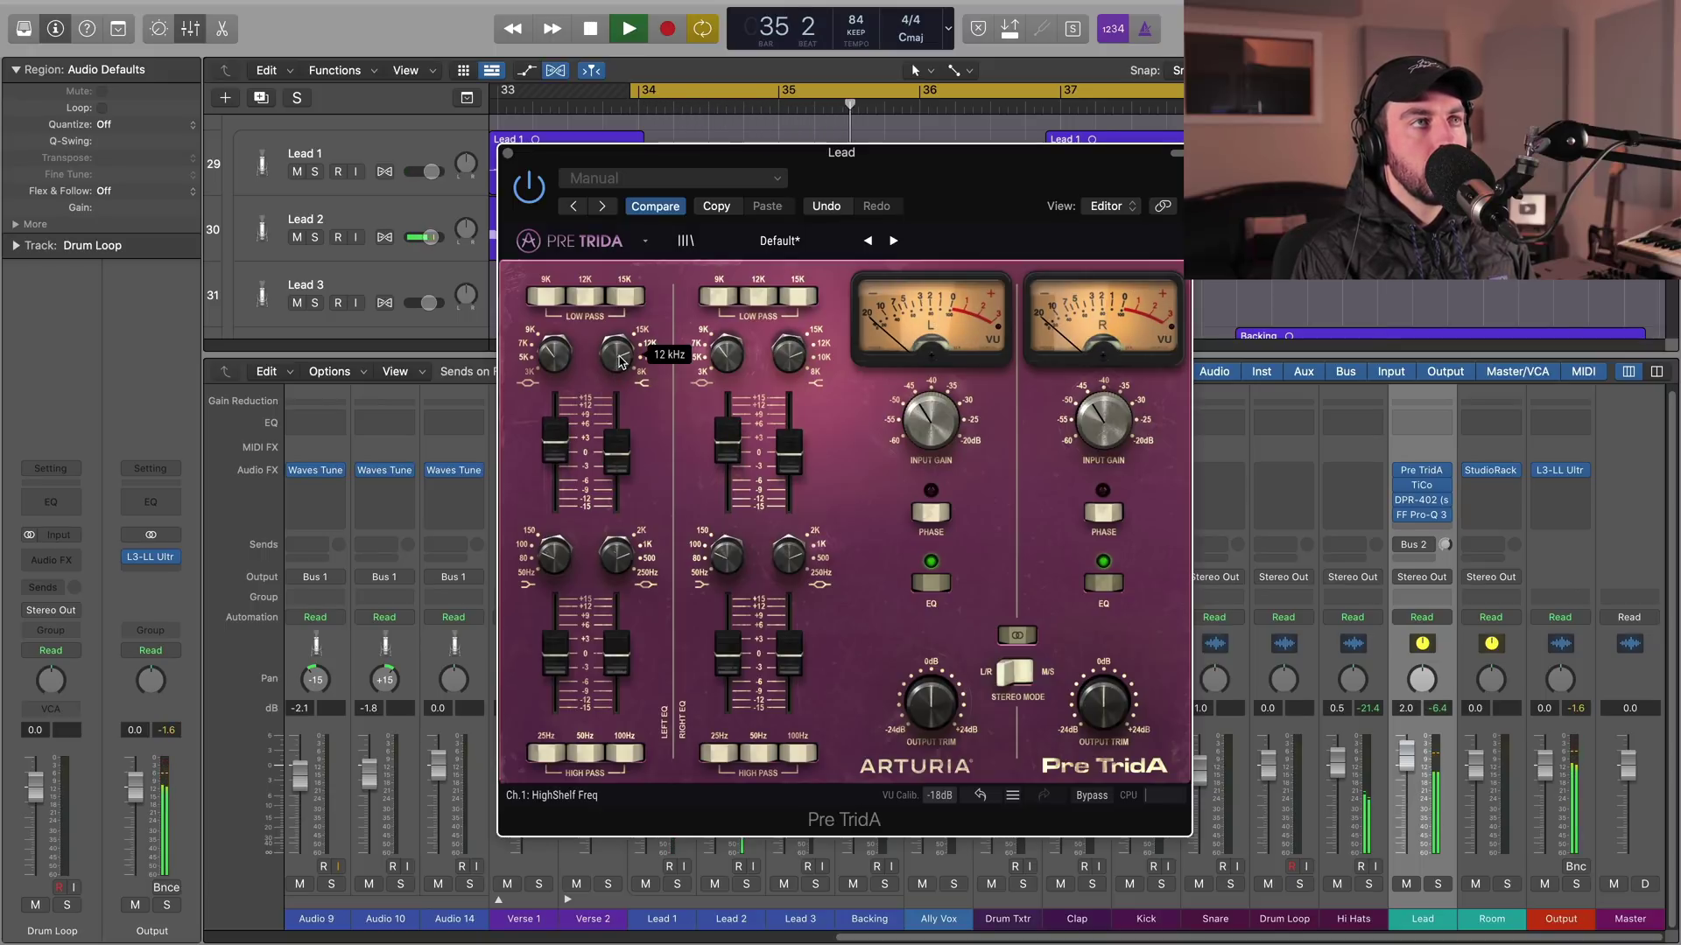
Boost the high shelf gain to +0.92 dB during playback and compare the EQ against bypass.
left_click_drag(620, 360, 622, 386)
key("space")
mouse_move(621, 453)
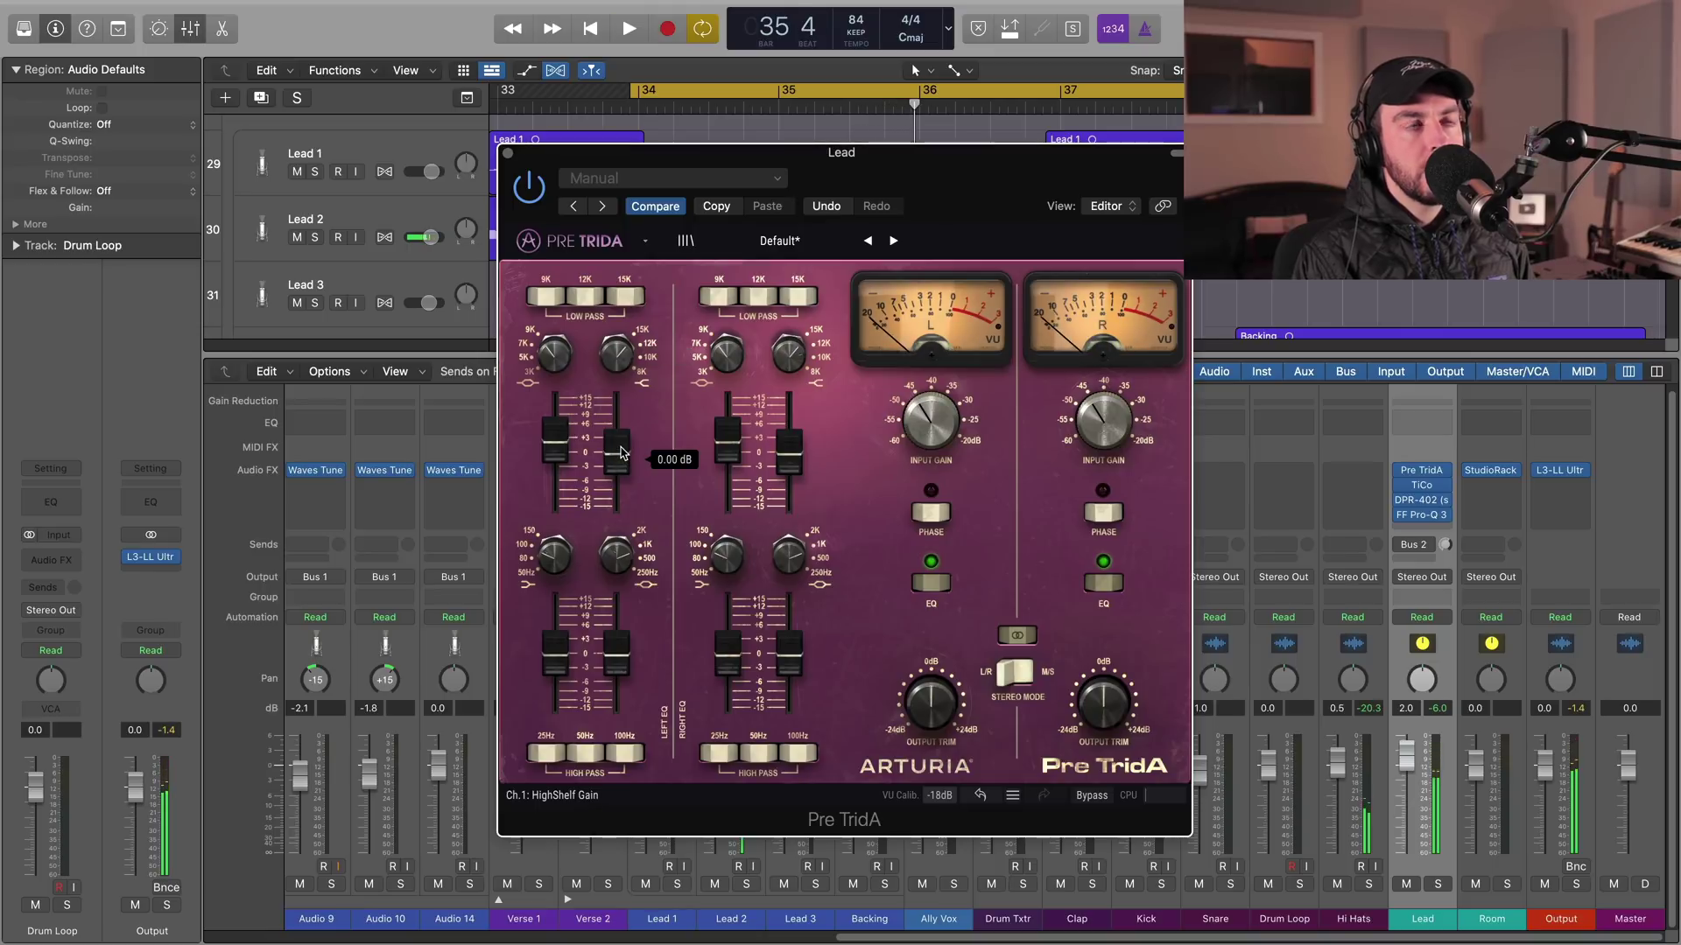
key("space")
left_click_drag(618, 456, 618, 454)
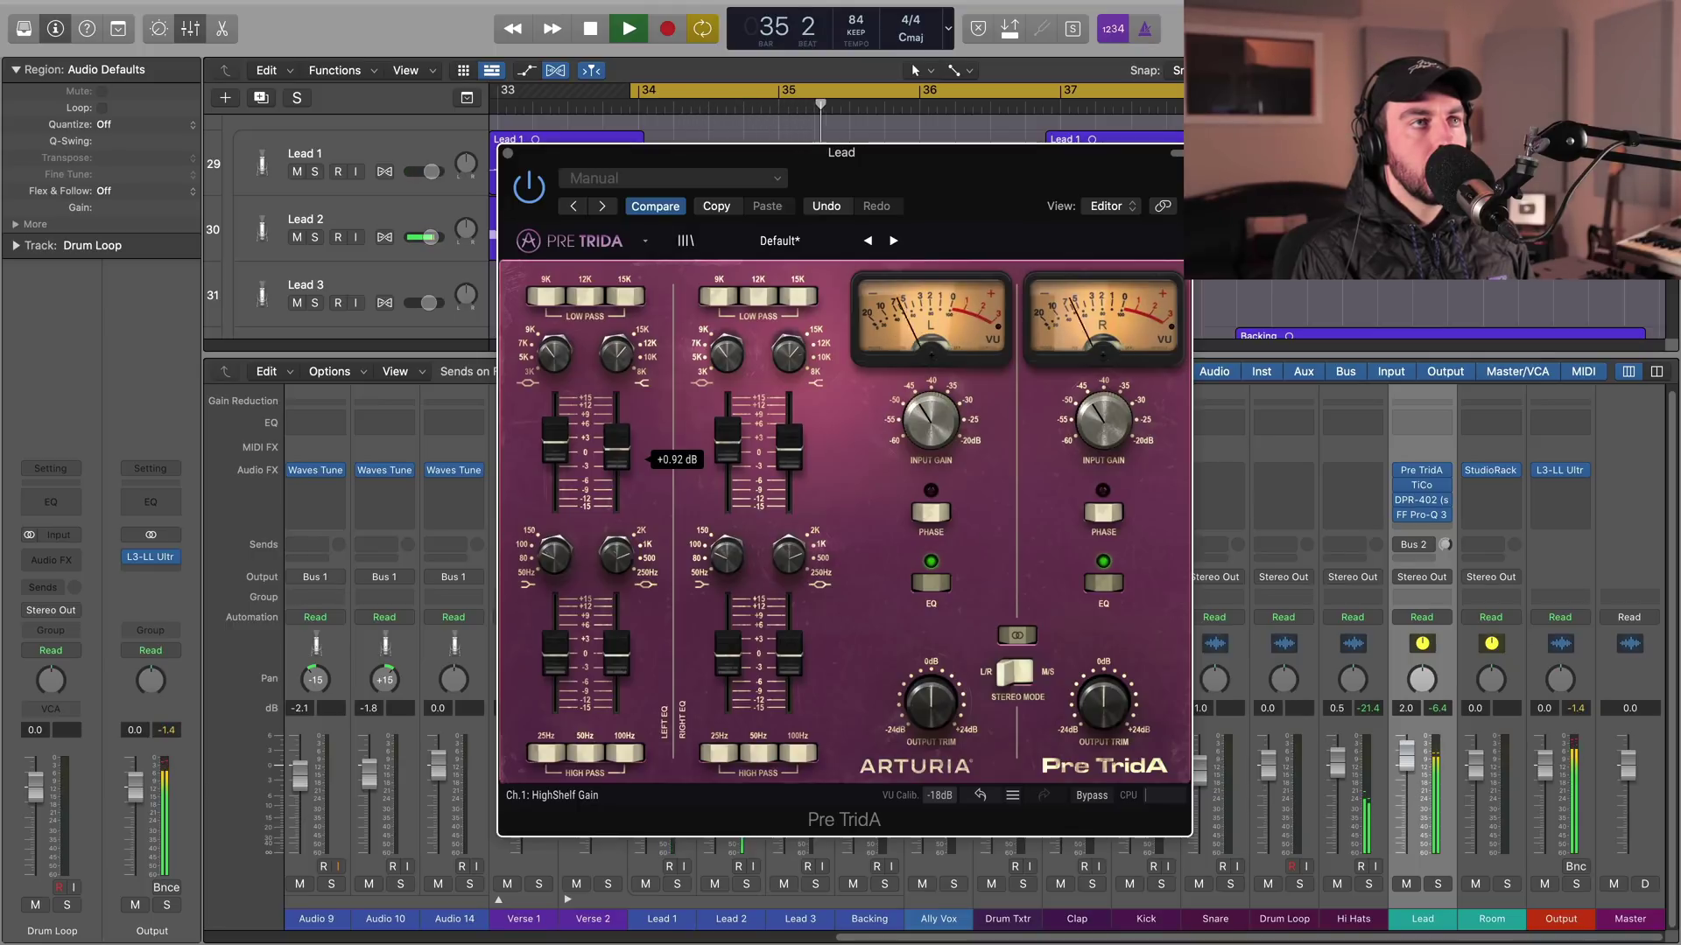
left_click(1096, 803)
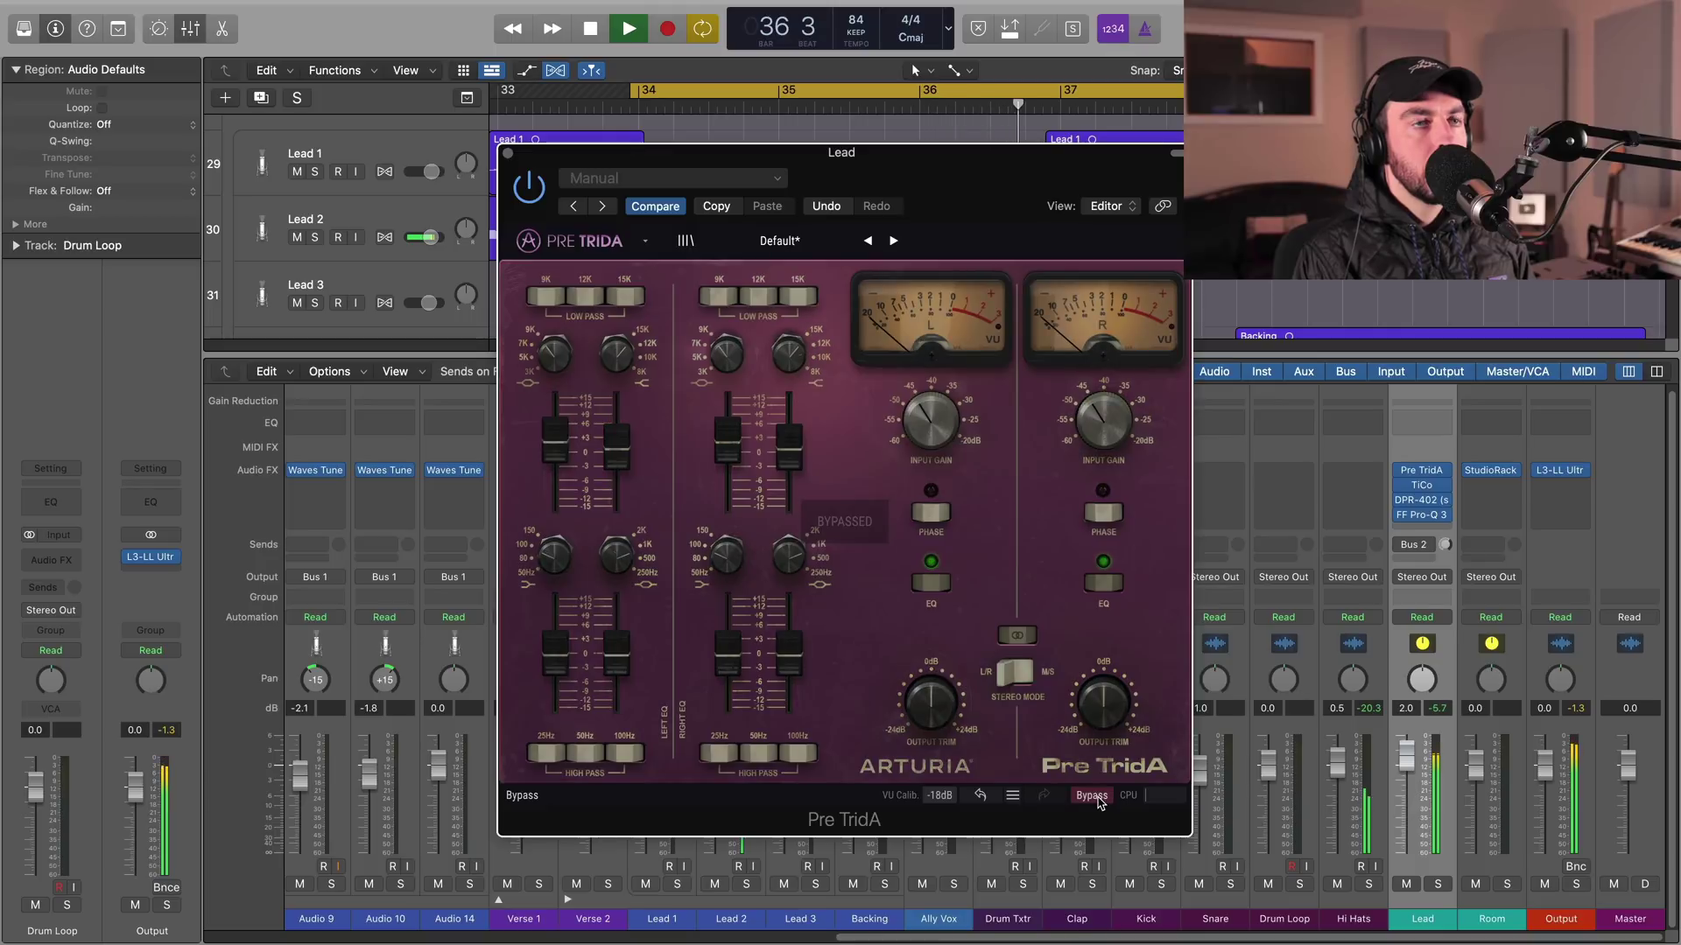
left_click(1096, 798)
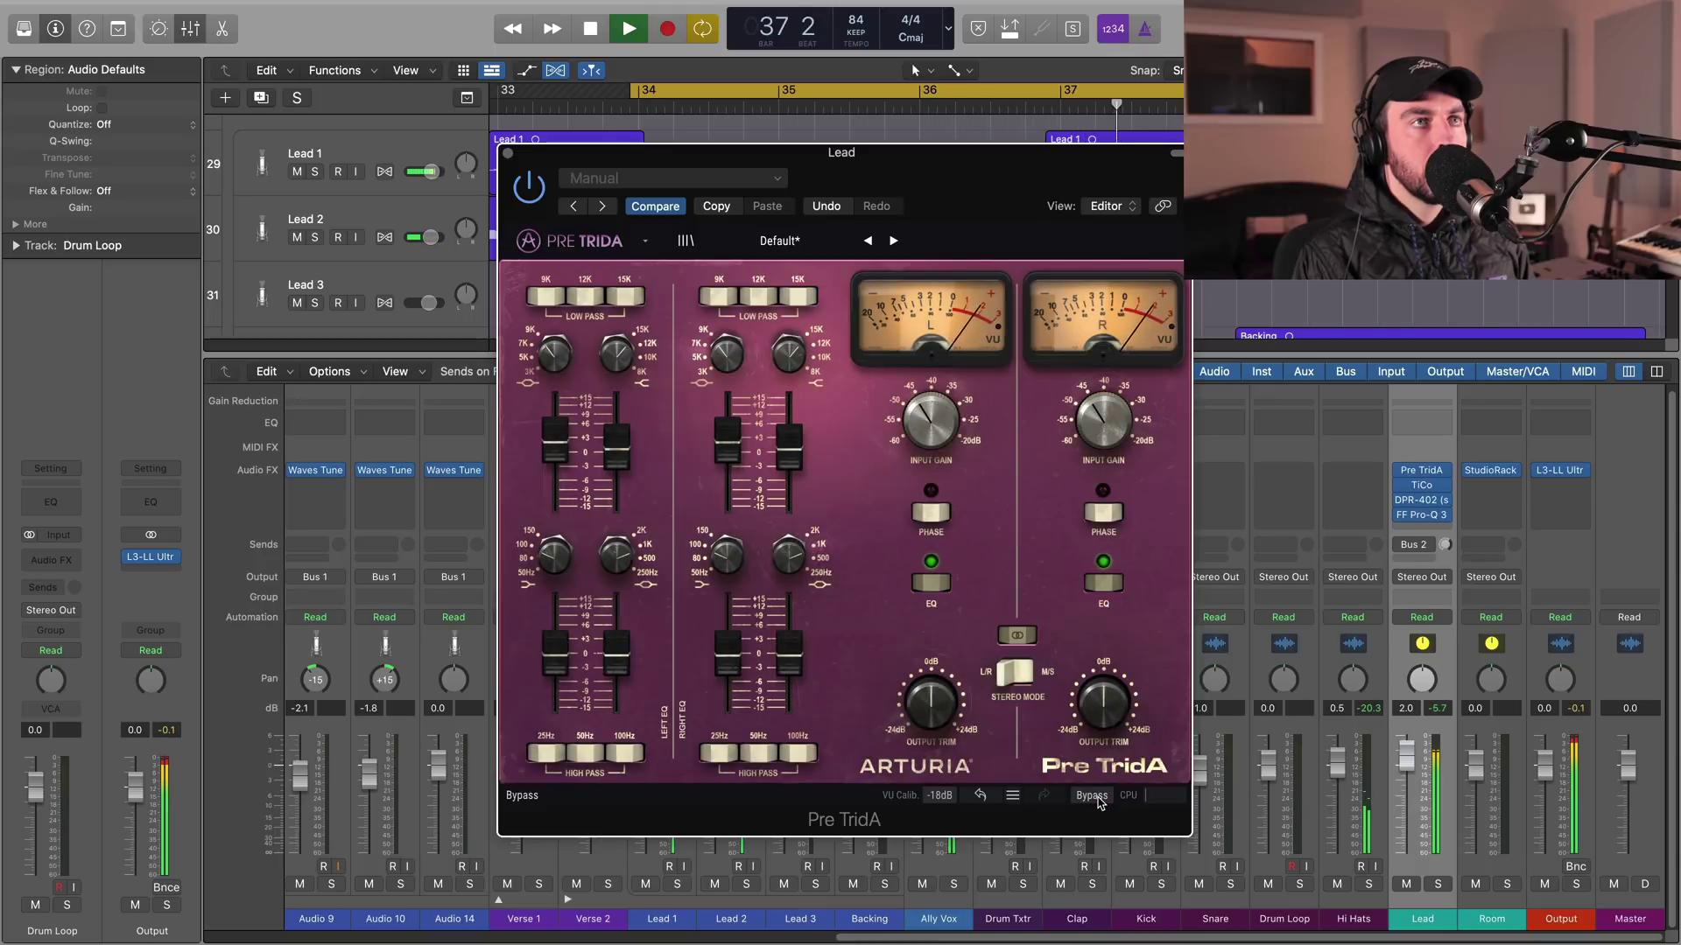
key("space")
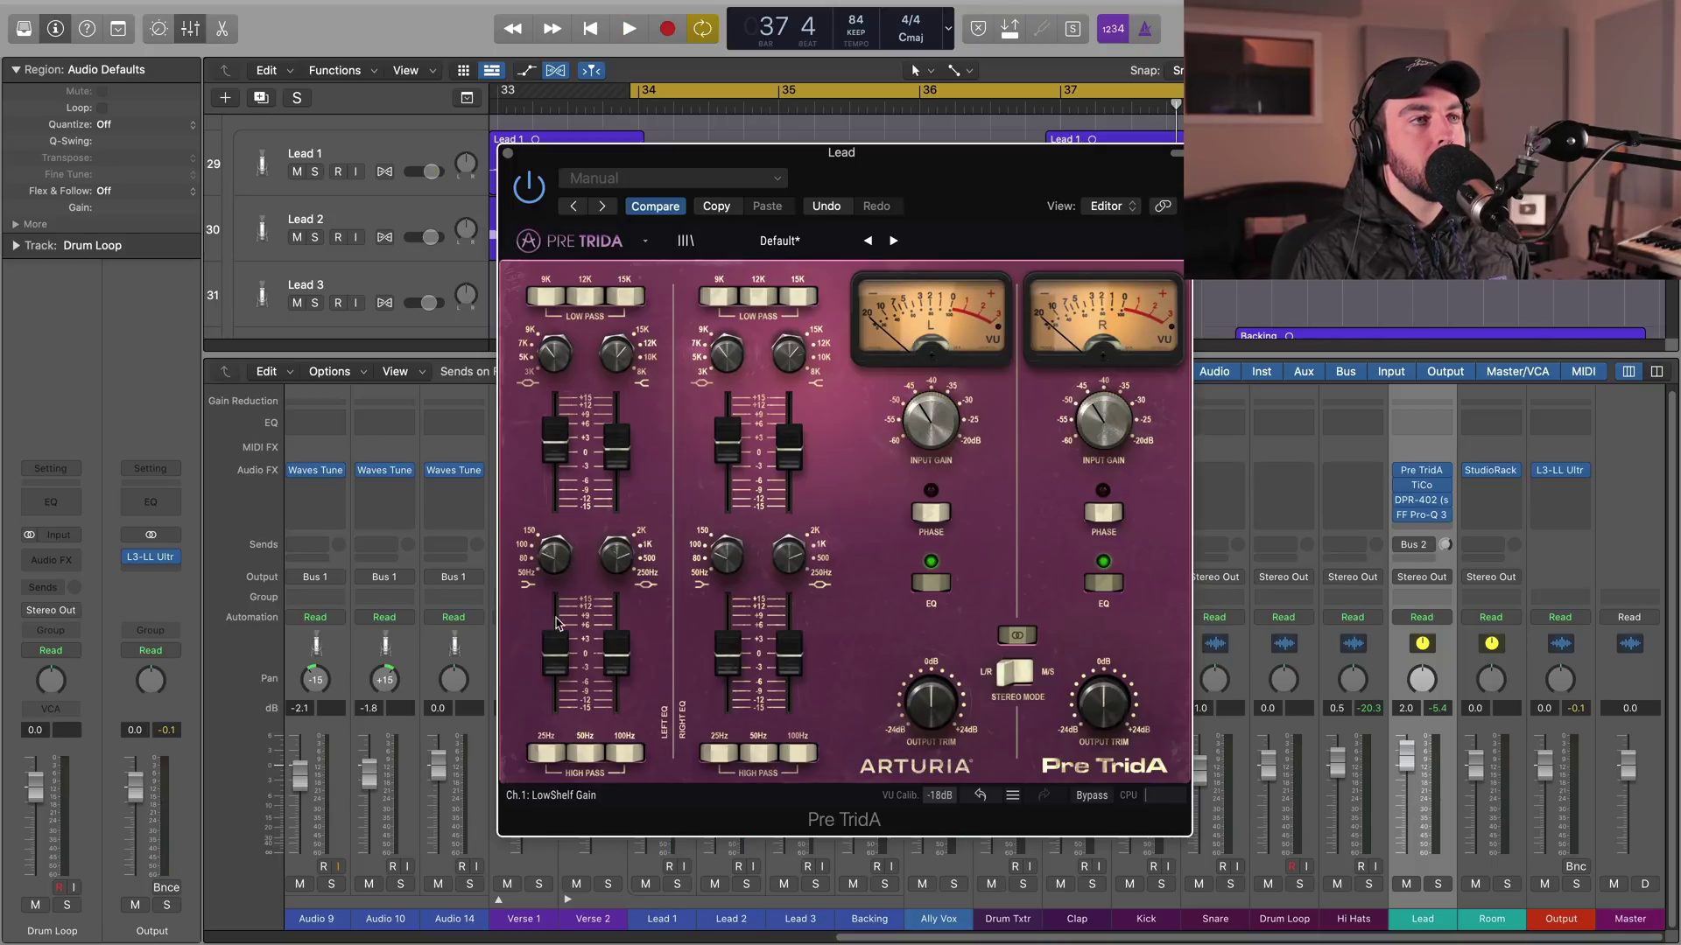
Engage the 50 Hz high-pass filter, switching it off and on during playback to audition its effect on the vocal.
left_click(598, 757)
left_click(581, 757)
left_click(583, 756)
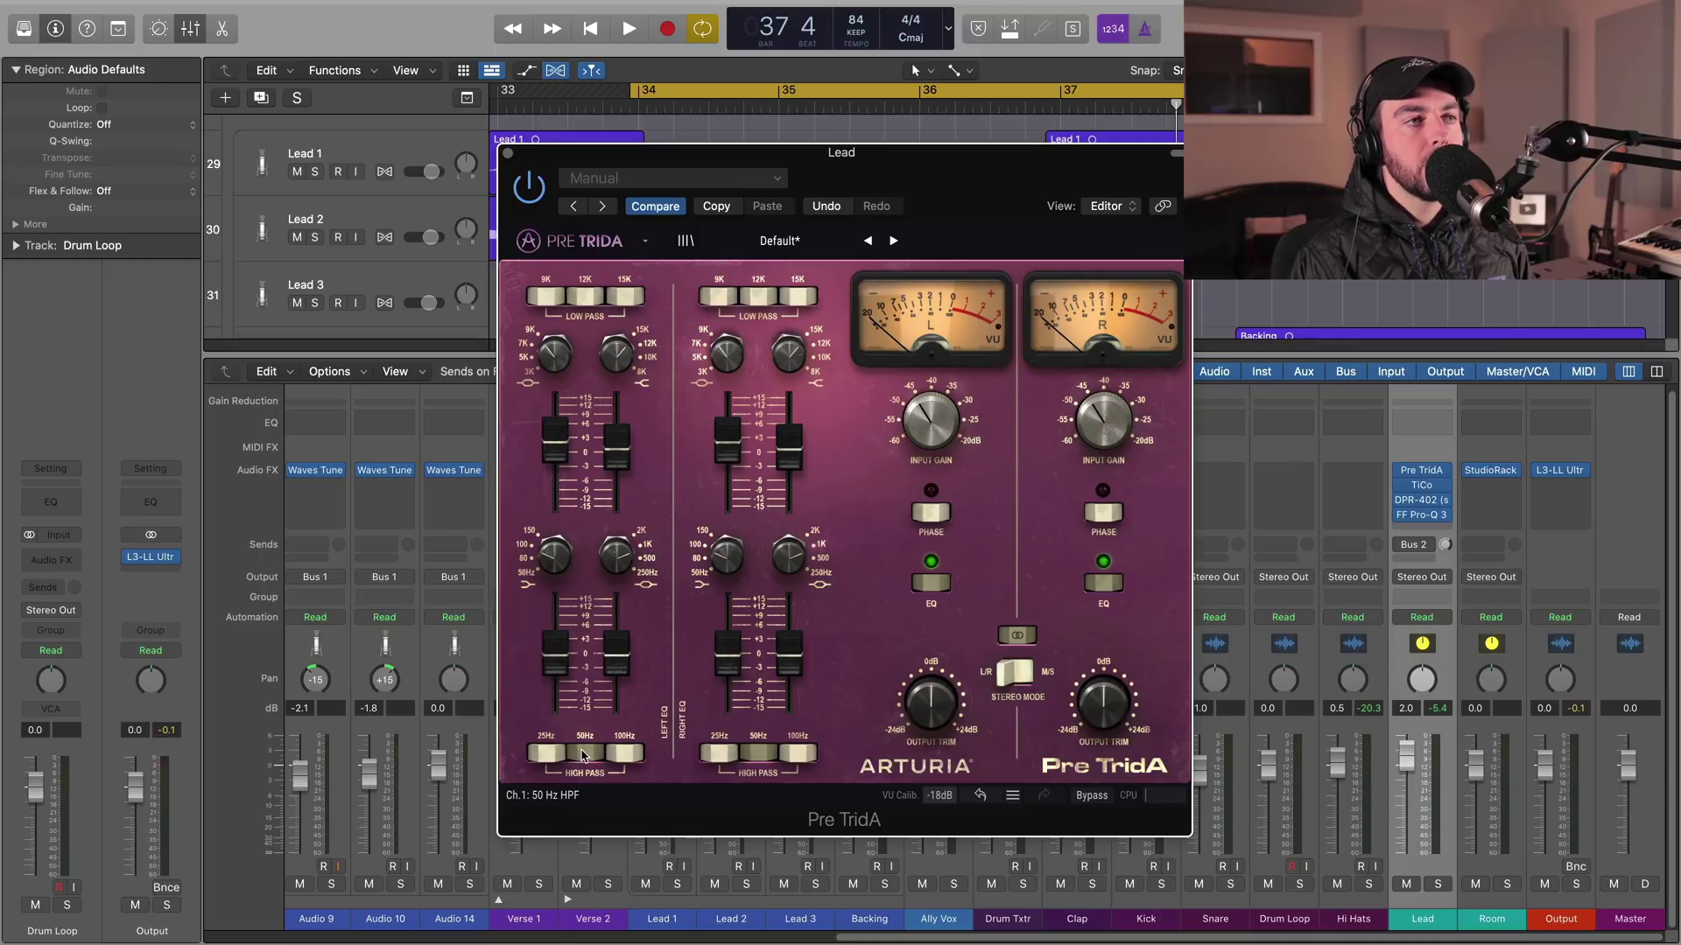
key("space")
left_click(583, 756)
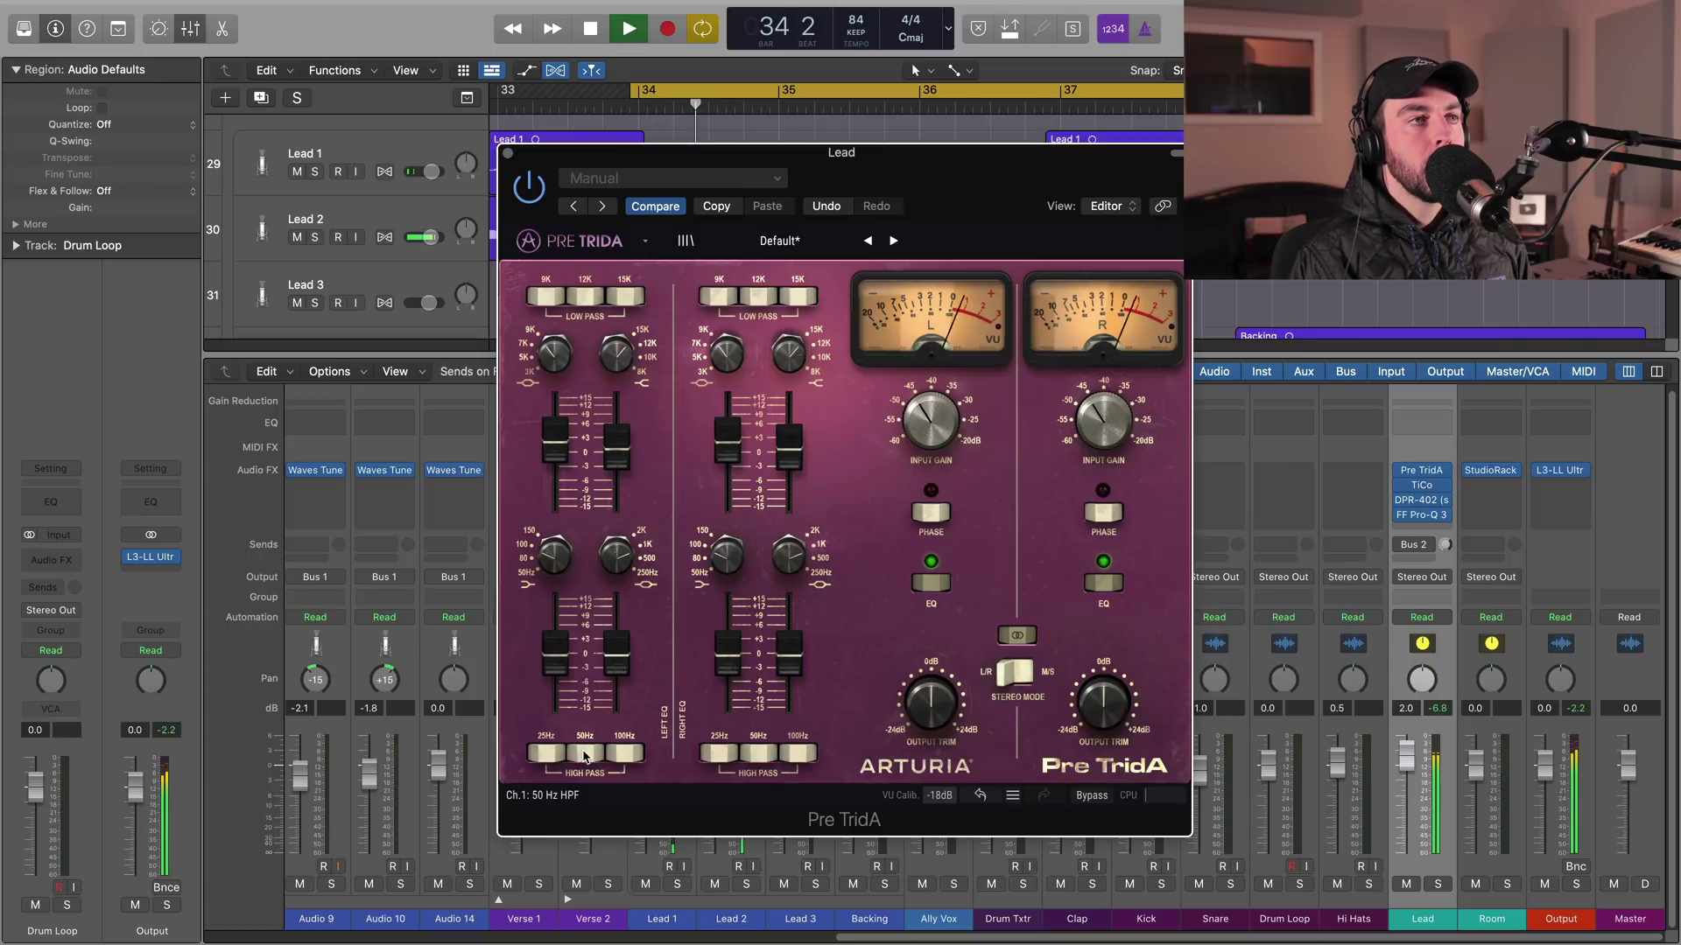
left_click(583, 756)
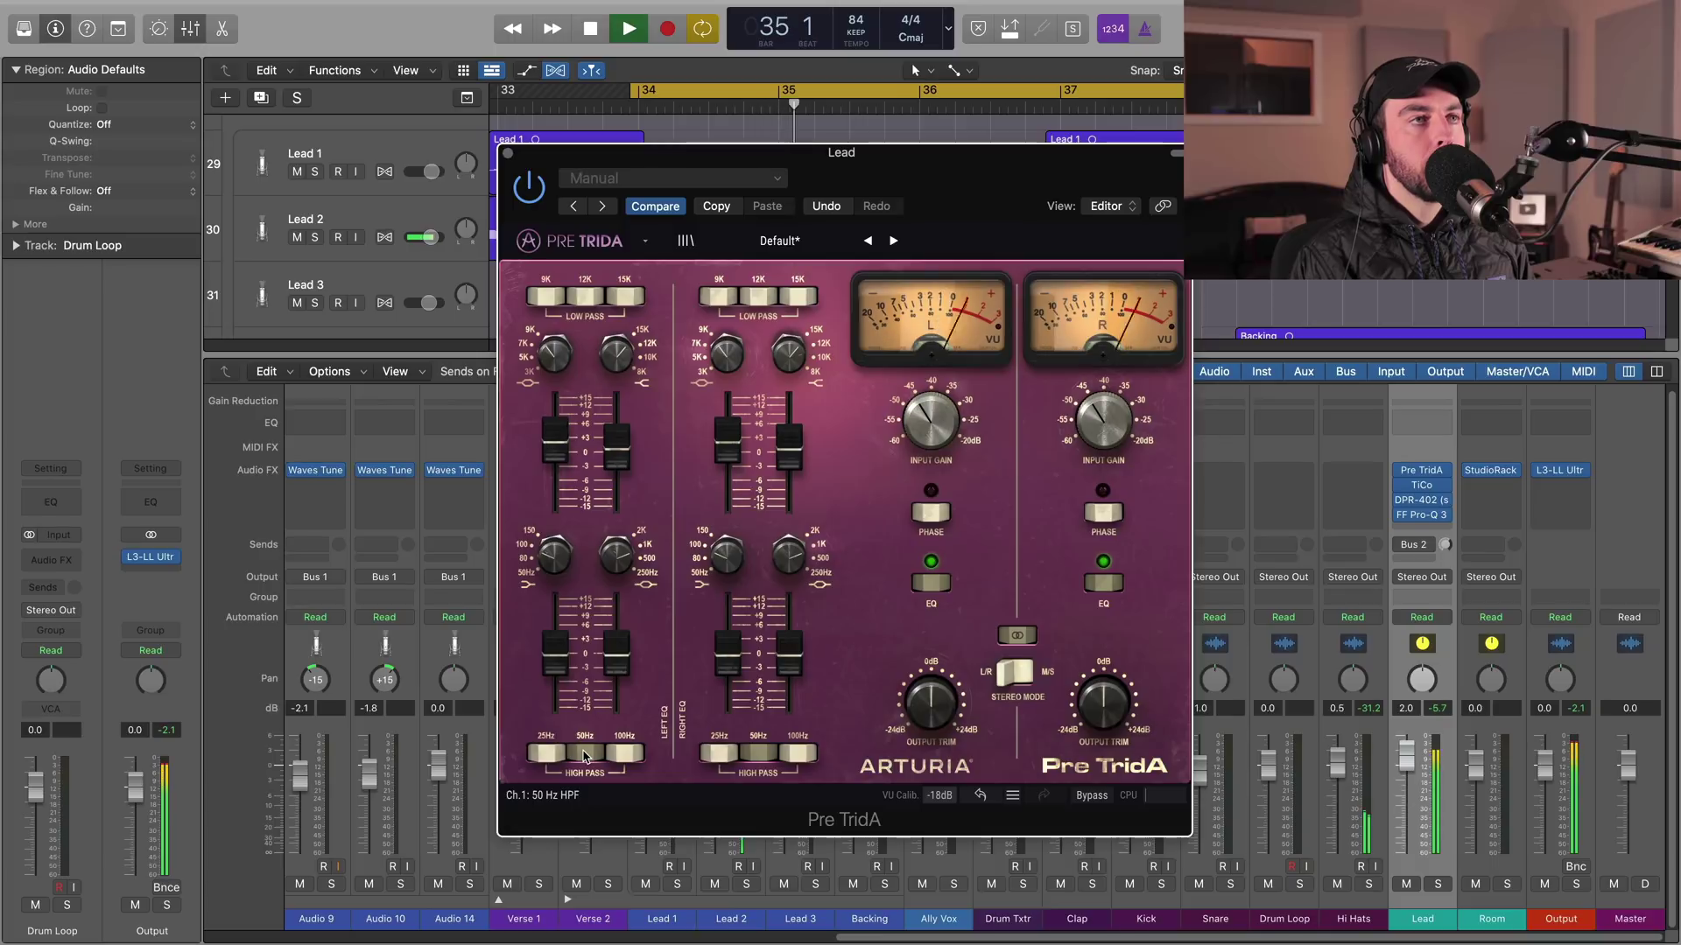
mouse_move(560, 564)
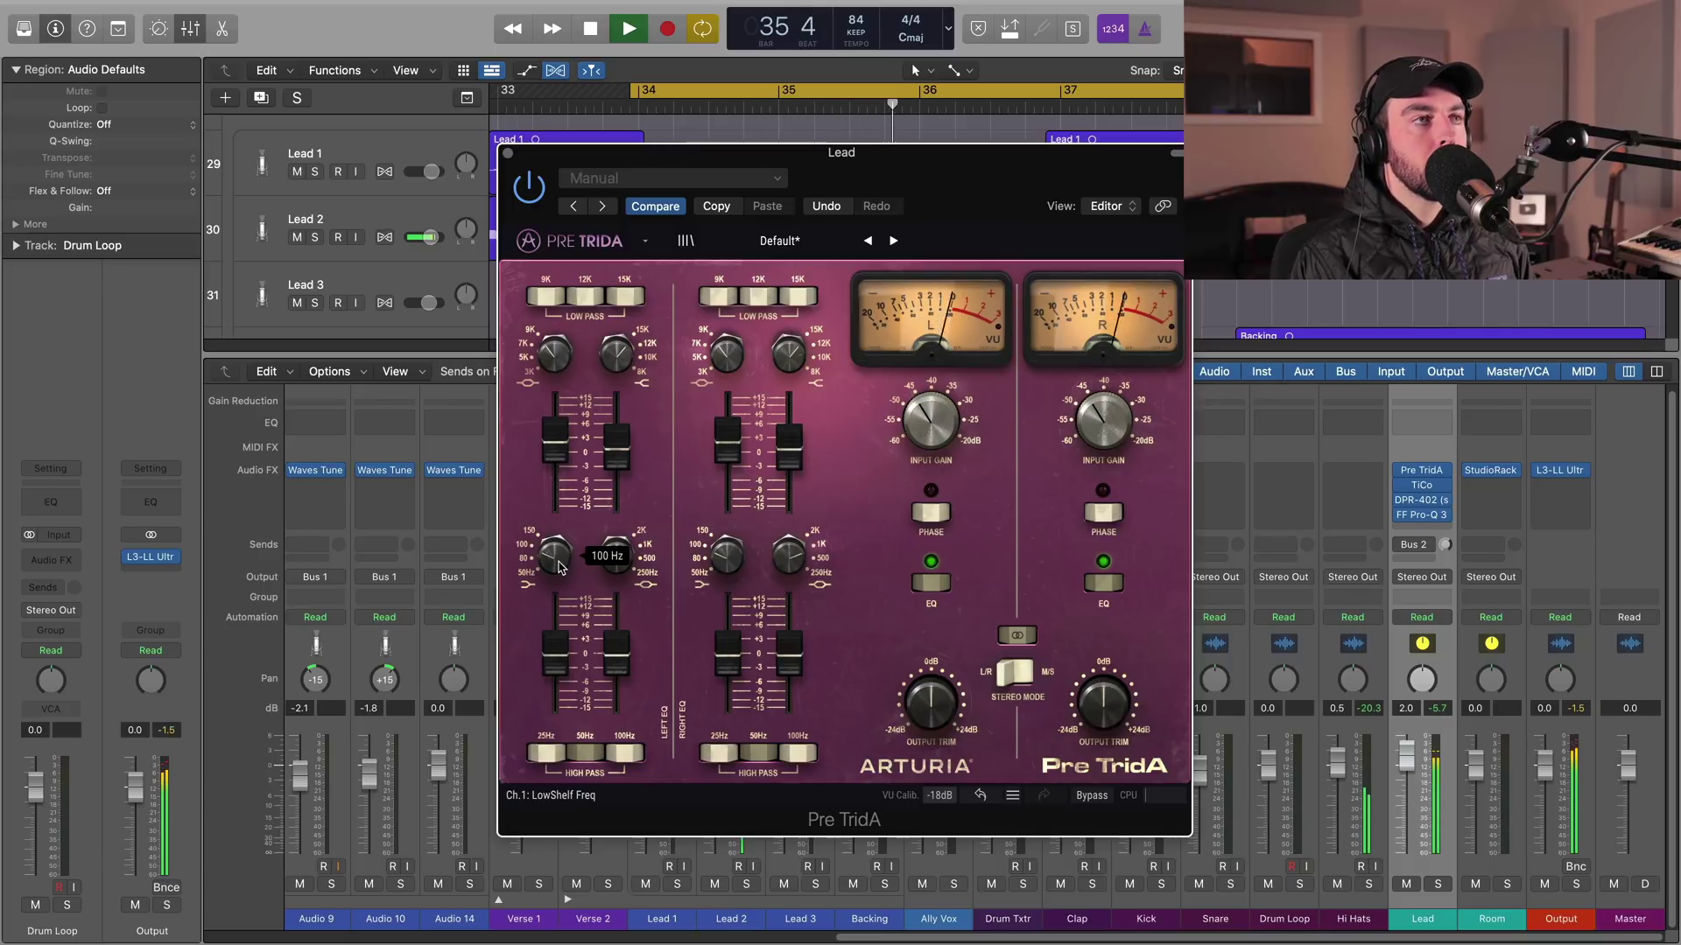
mouse_move(619, 566)
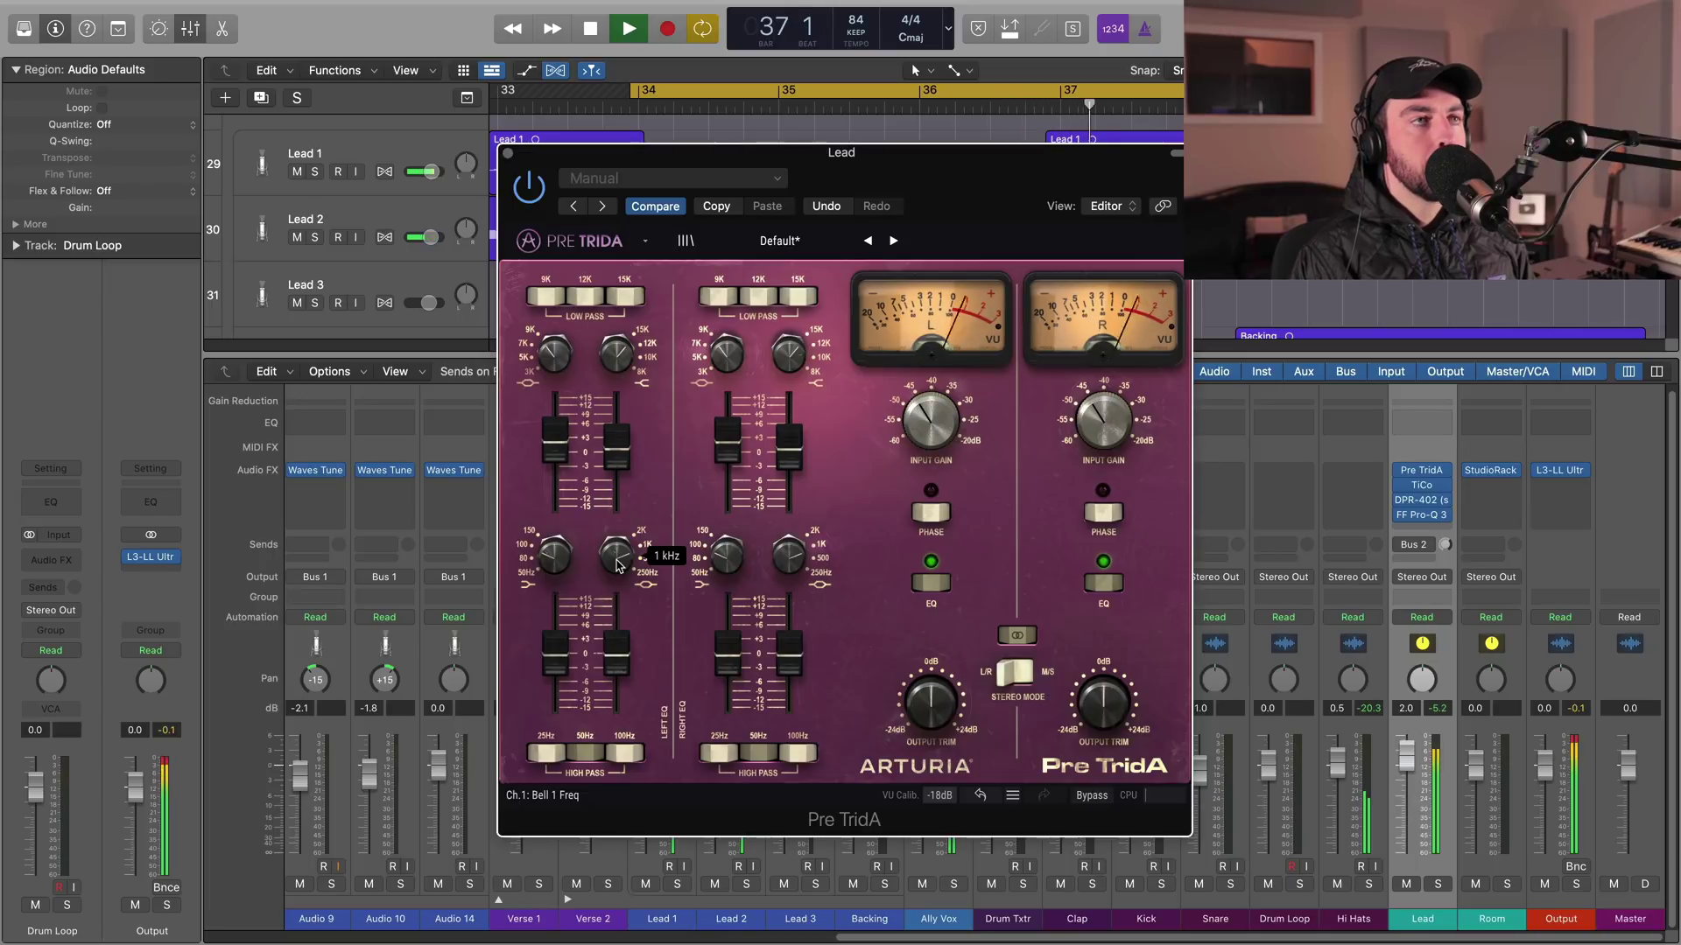
key("space")
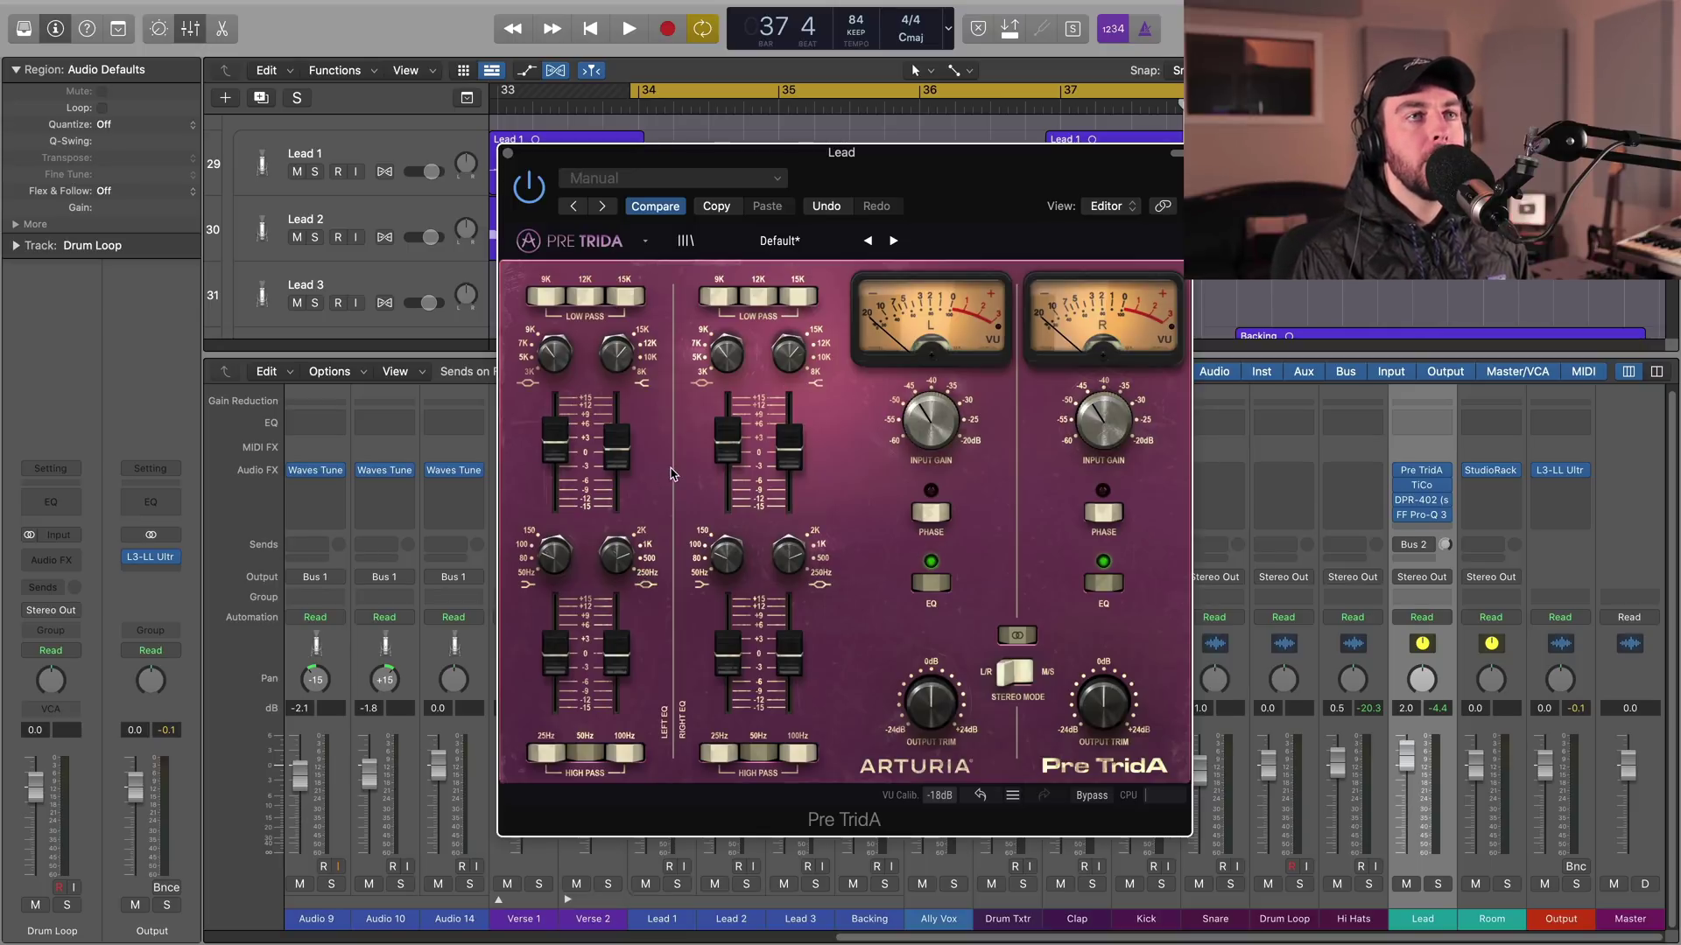
Raise the Bell 2 gain to +2.75 dB, comparing the processed vocal with bypass during playback before and after the change.
left_click(1091, 797)
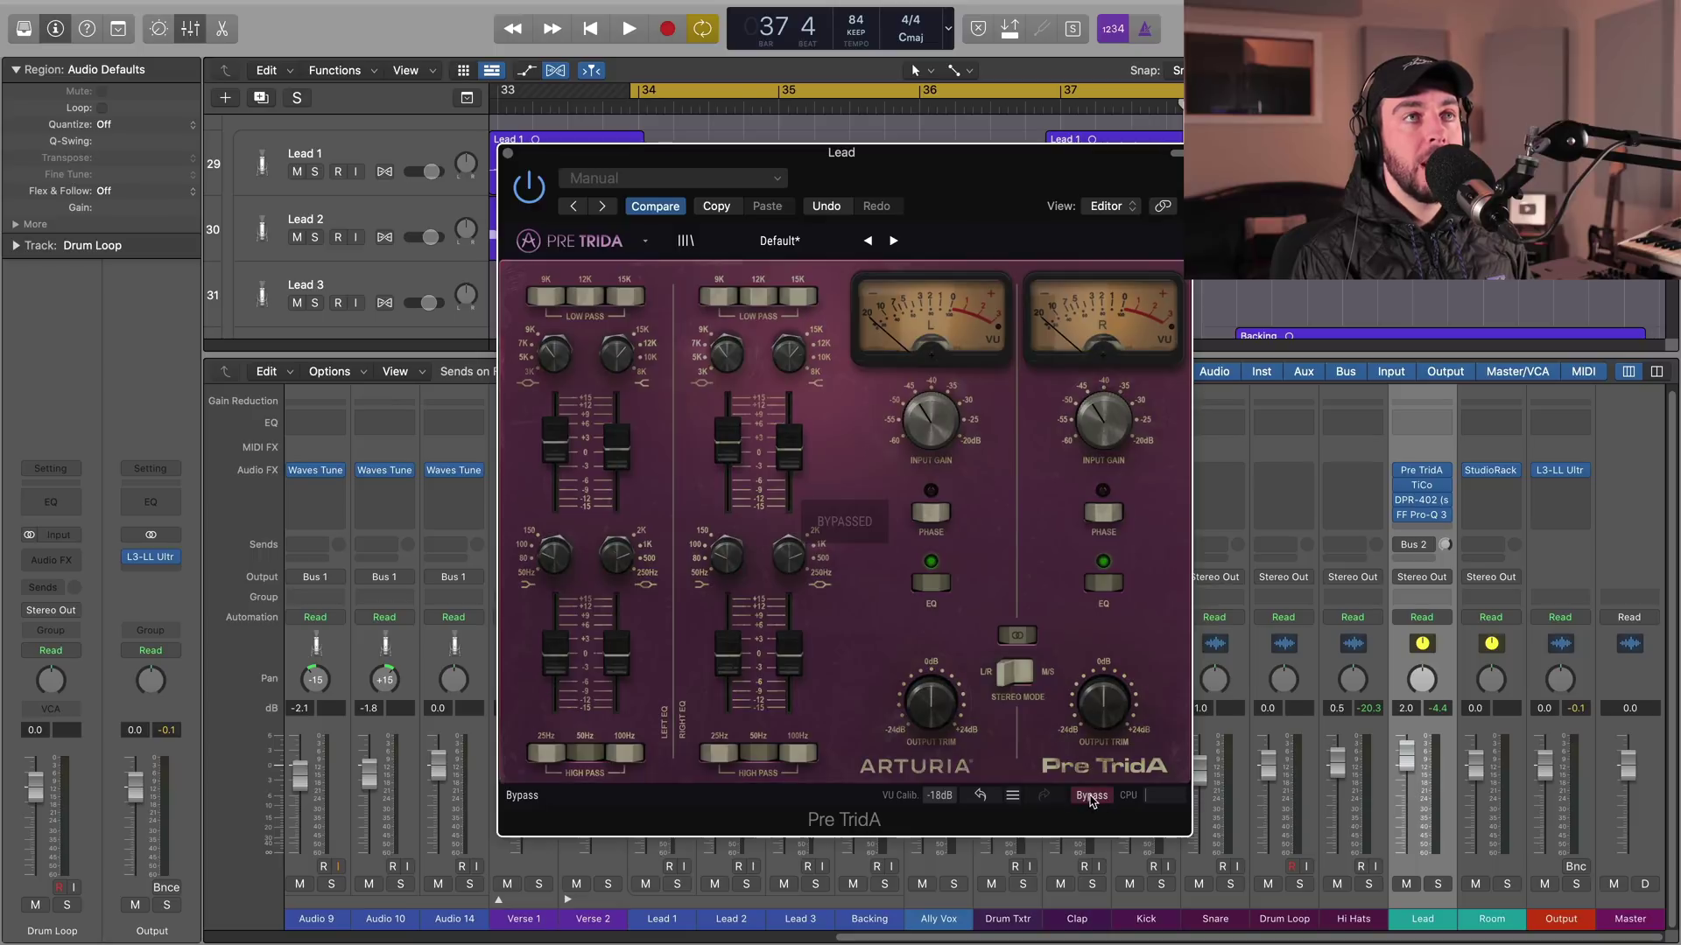
key("space")
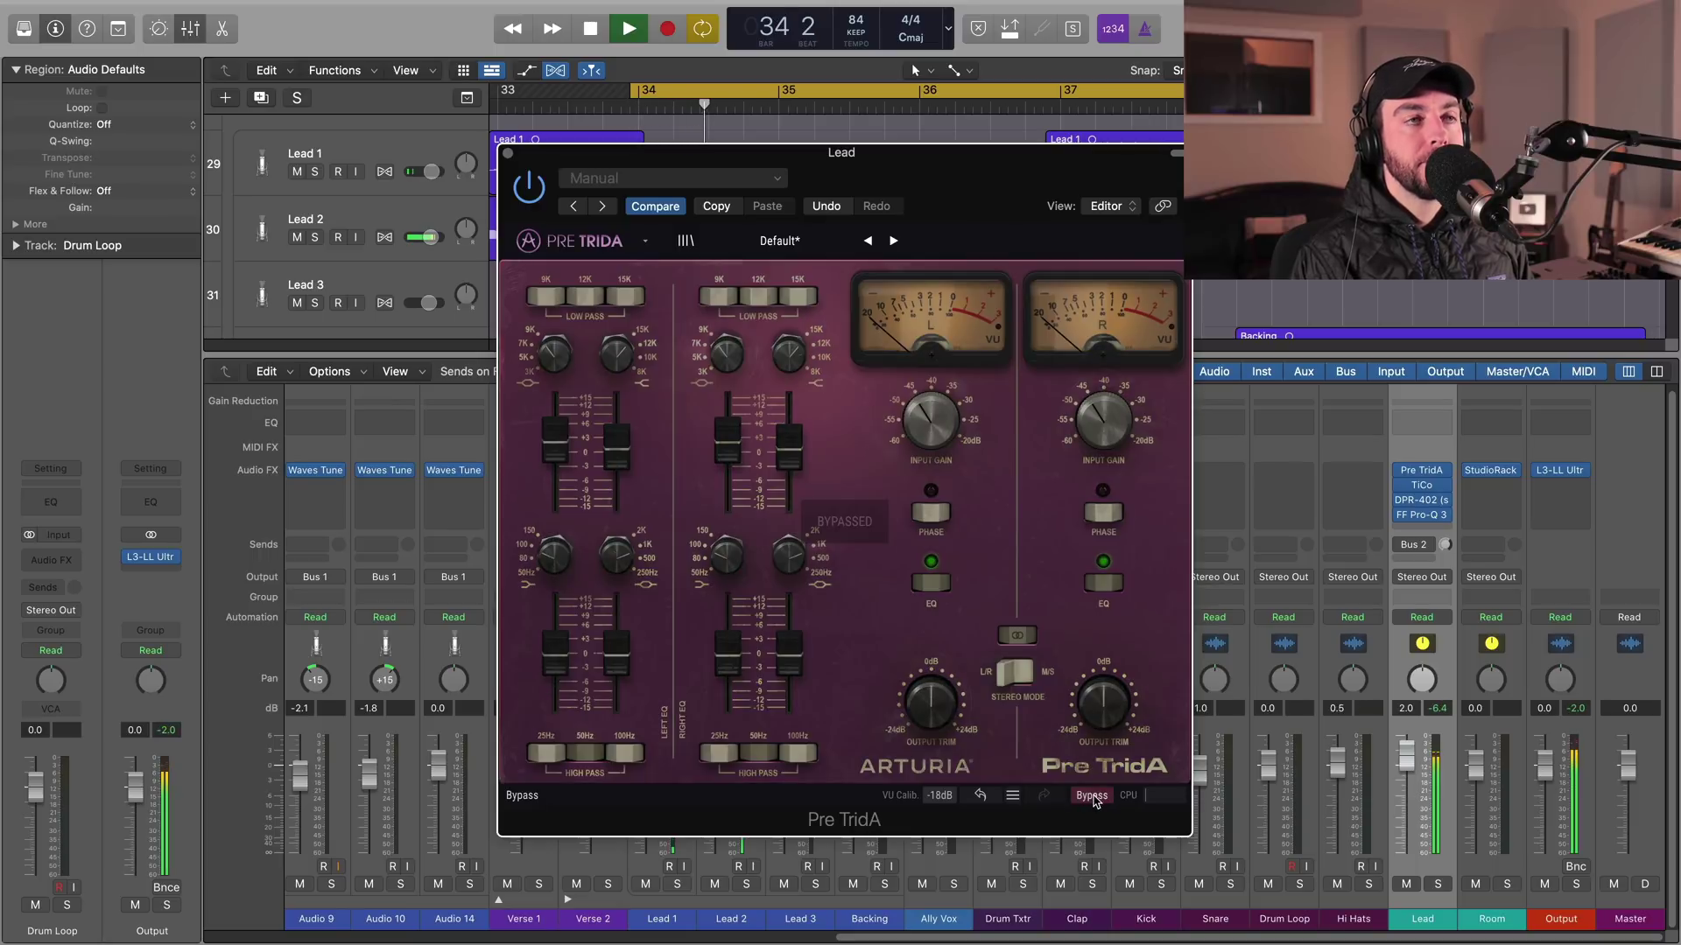
left_click(1091, 797)
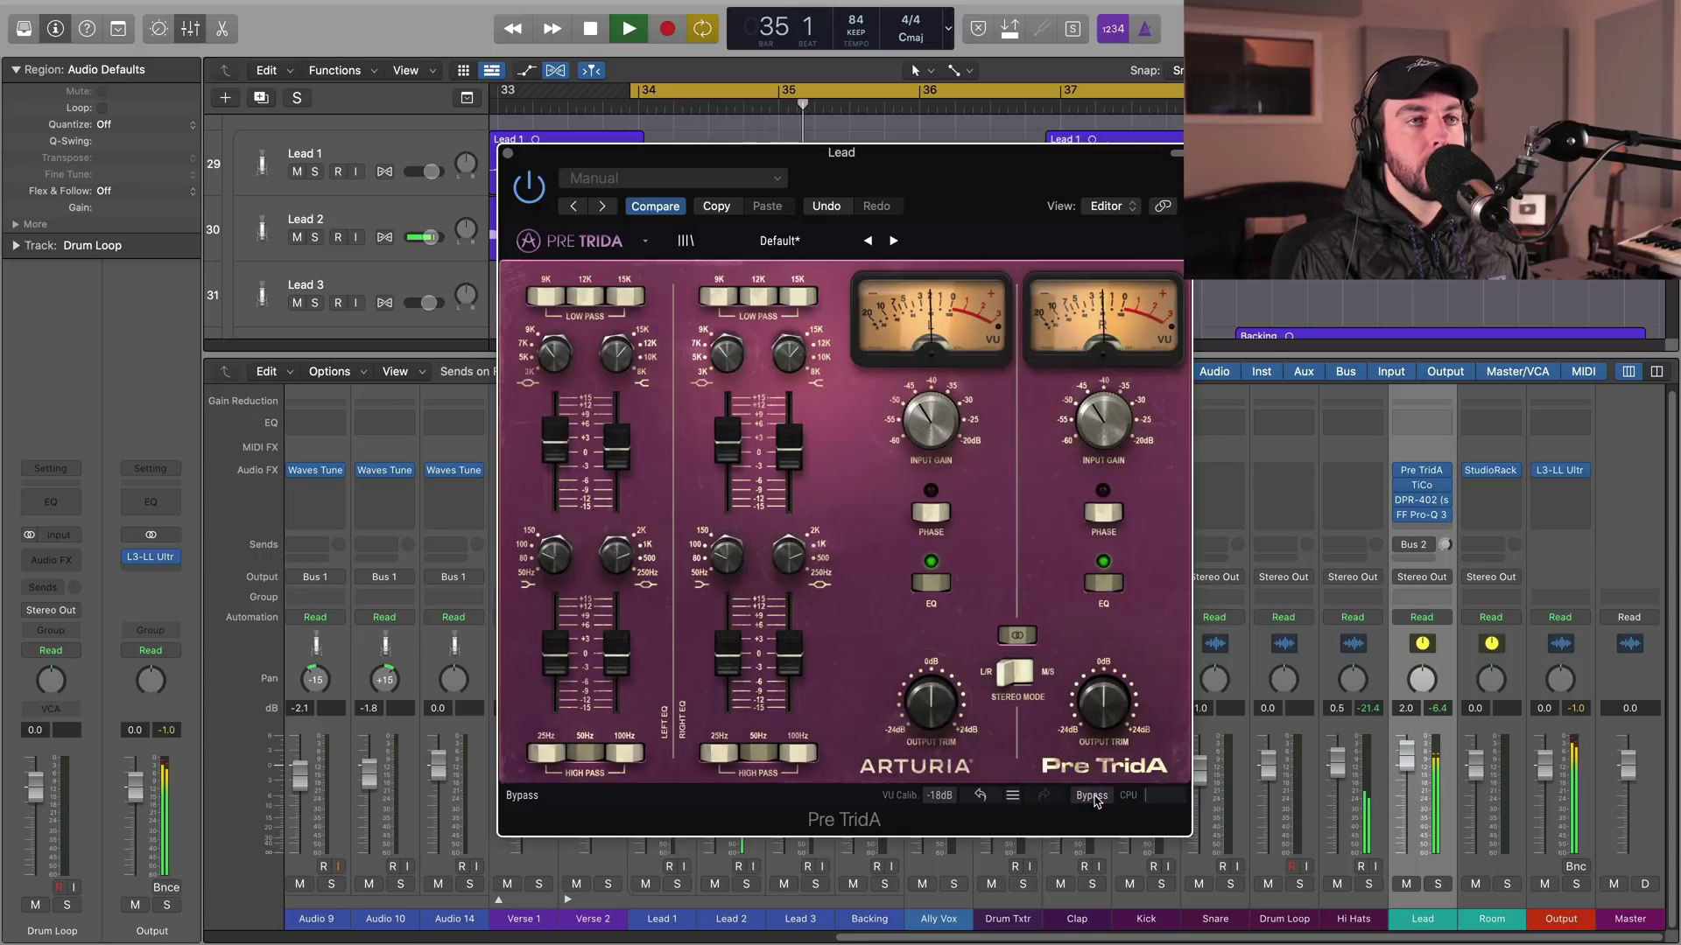
left_click_drag(789, 445, 788, 435)
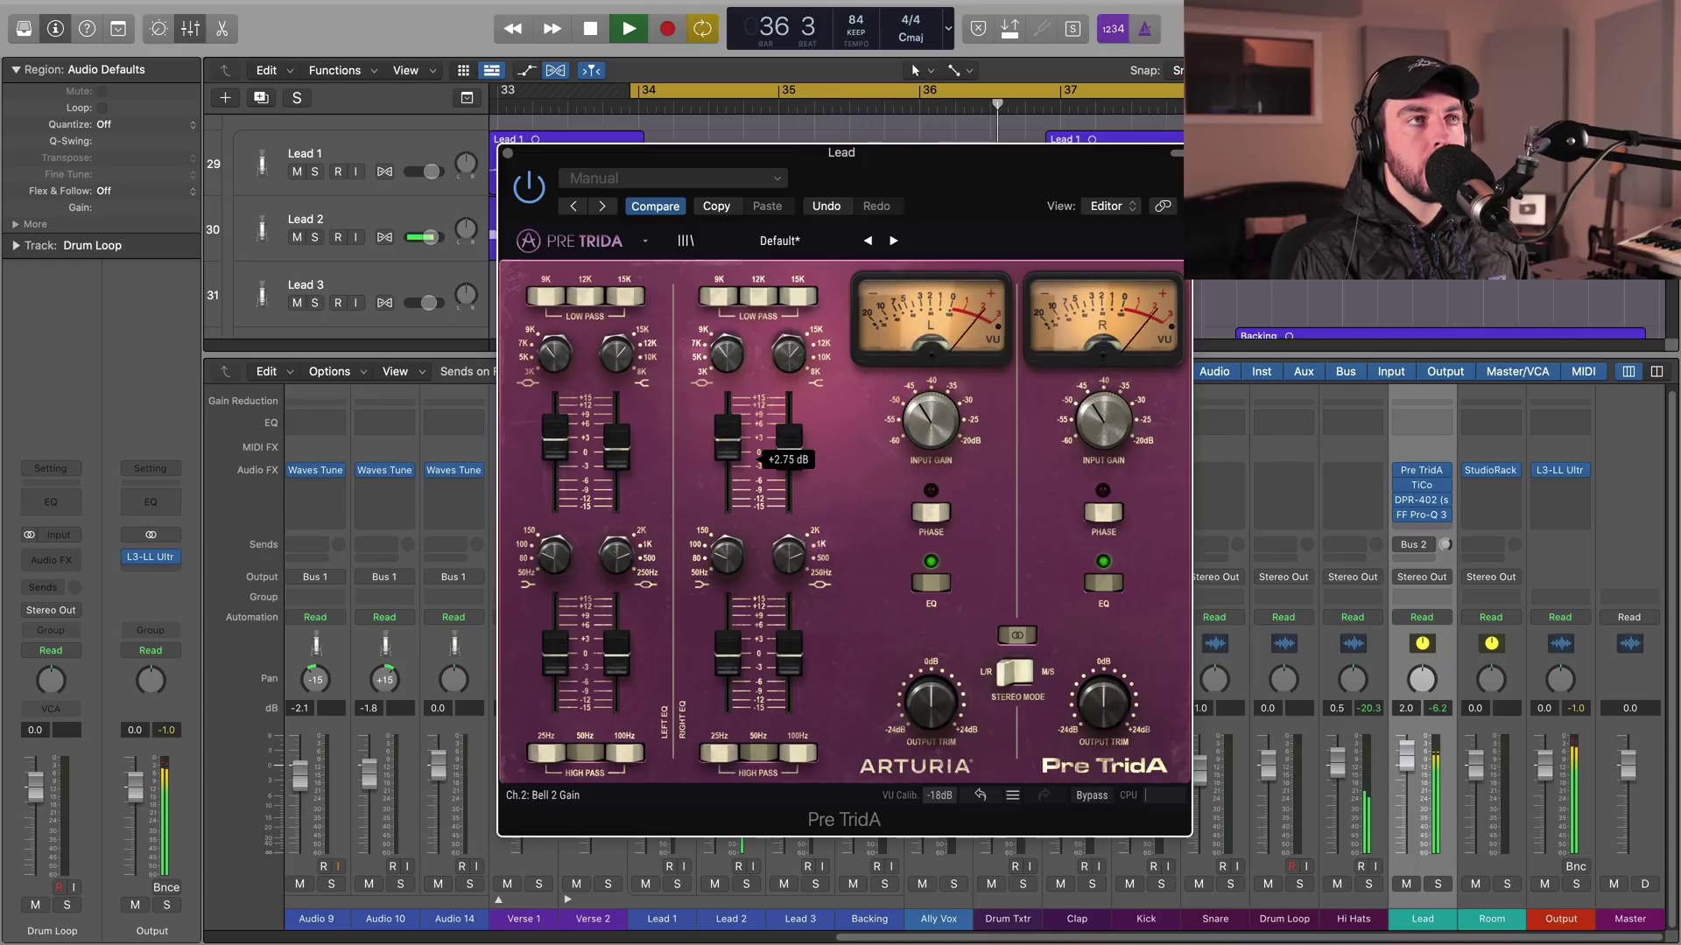
left_click(1091, 797)
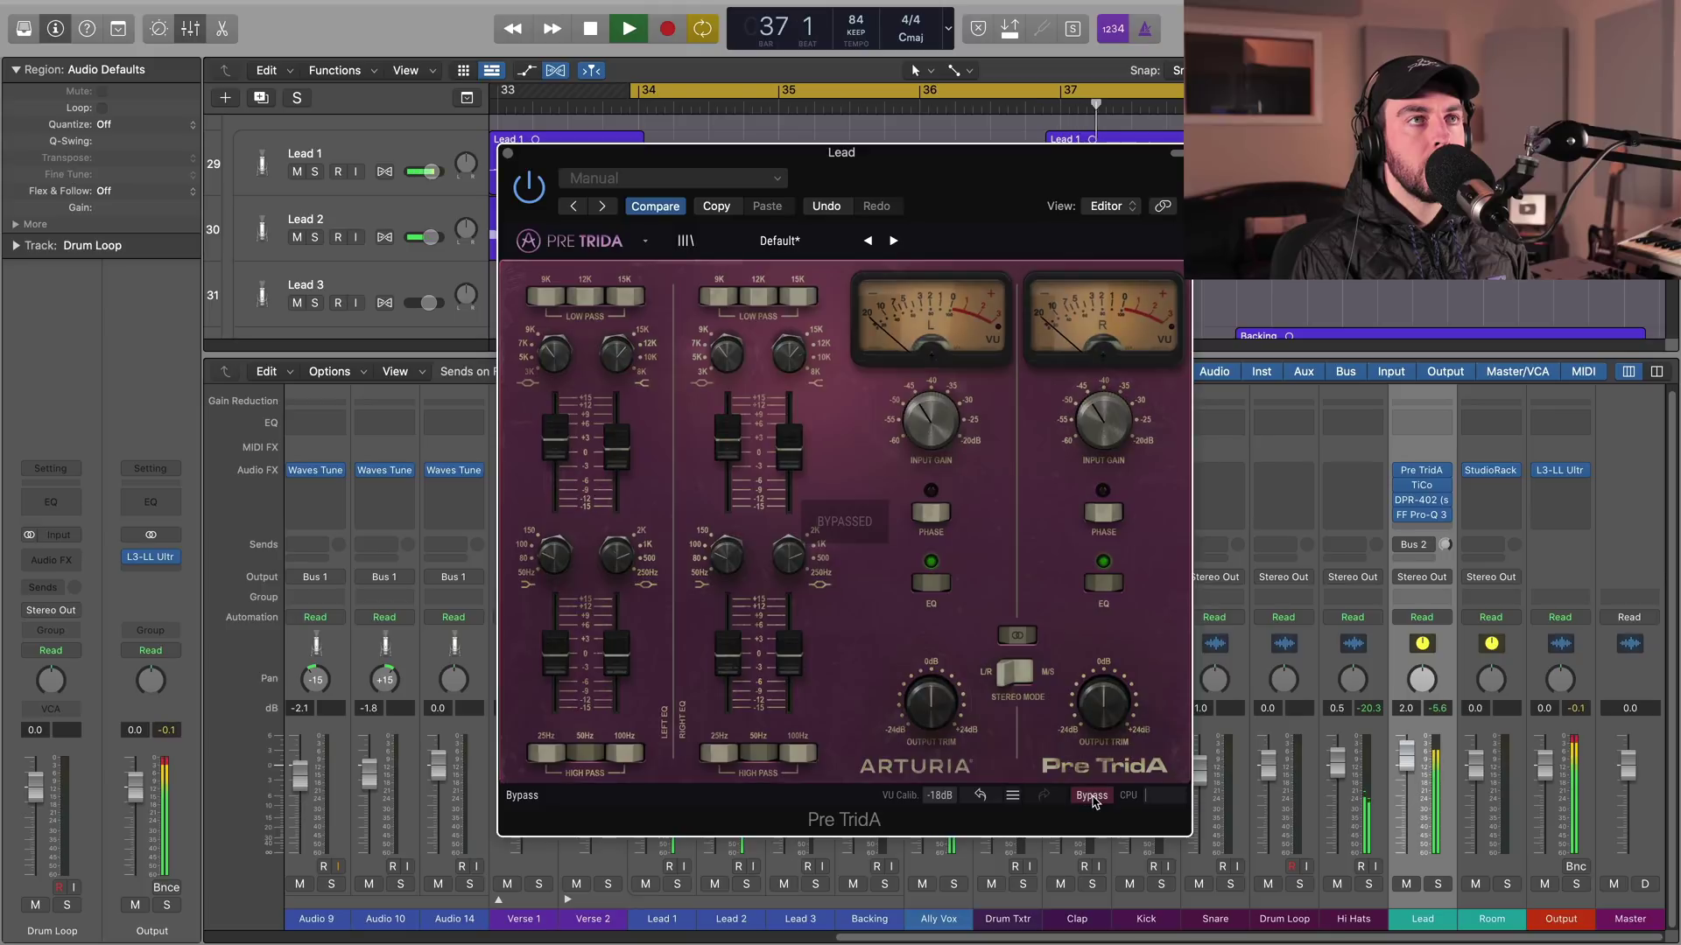
left_click(1091, 795)
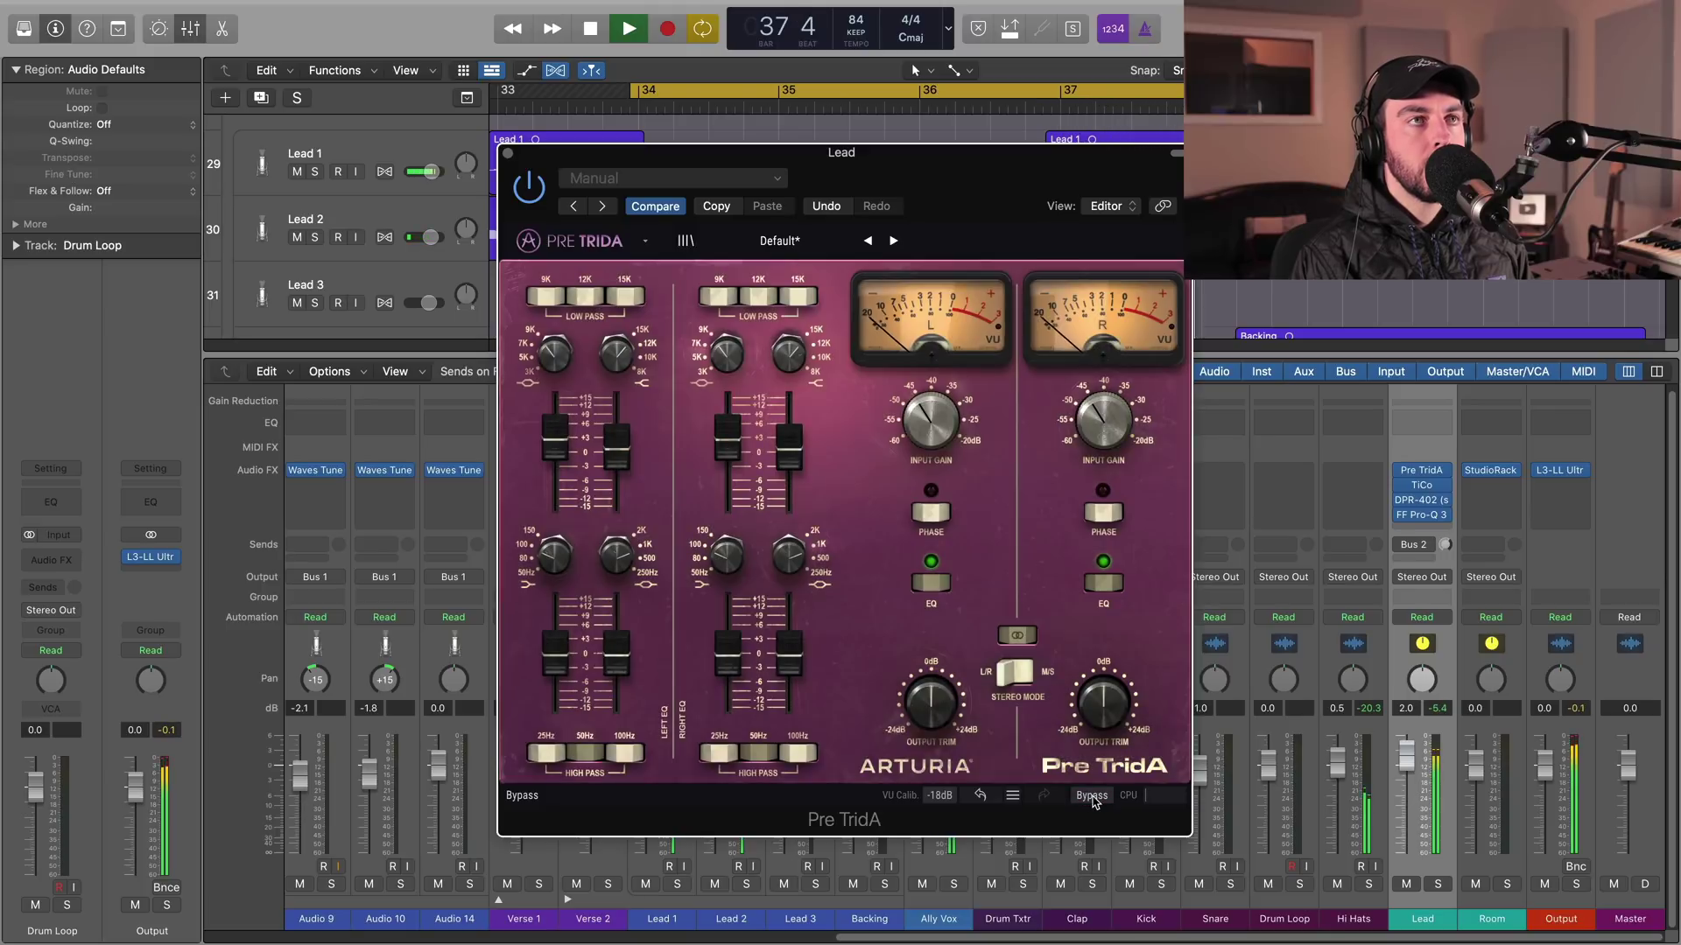
key("space")
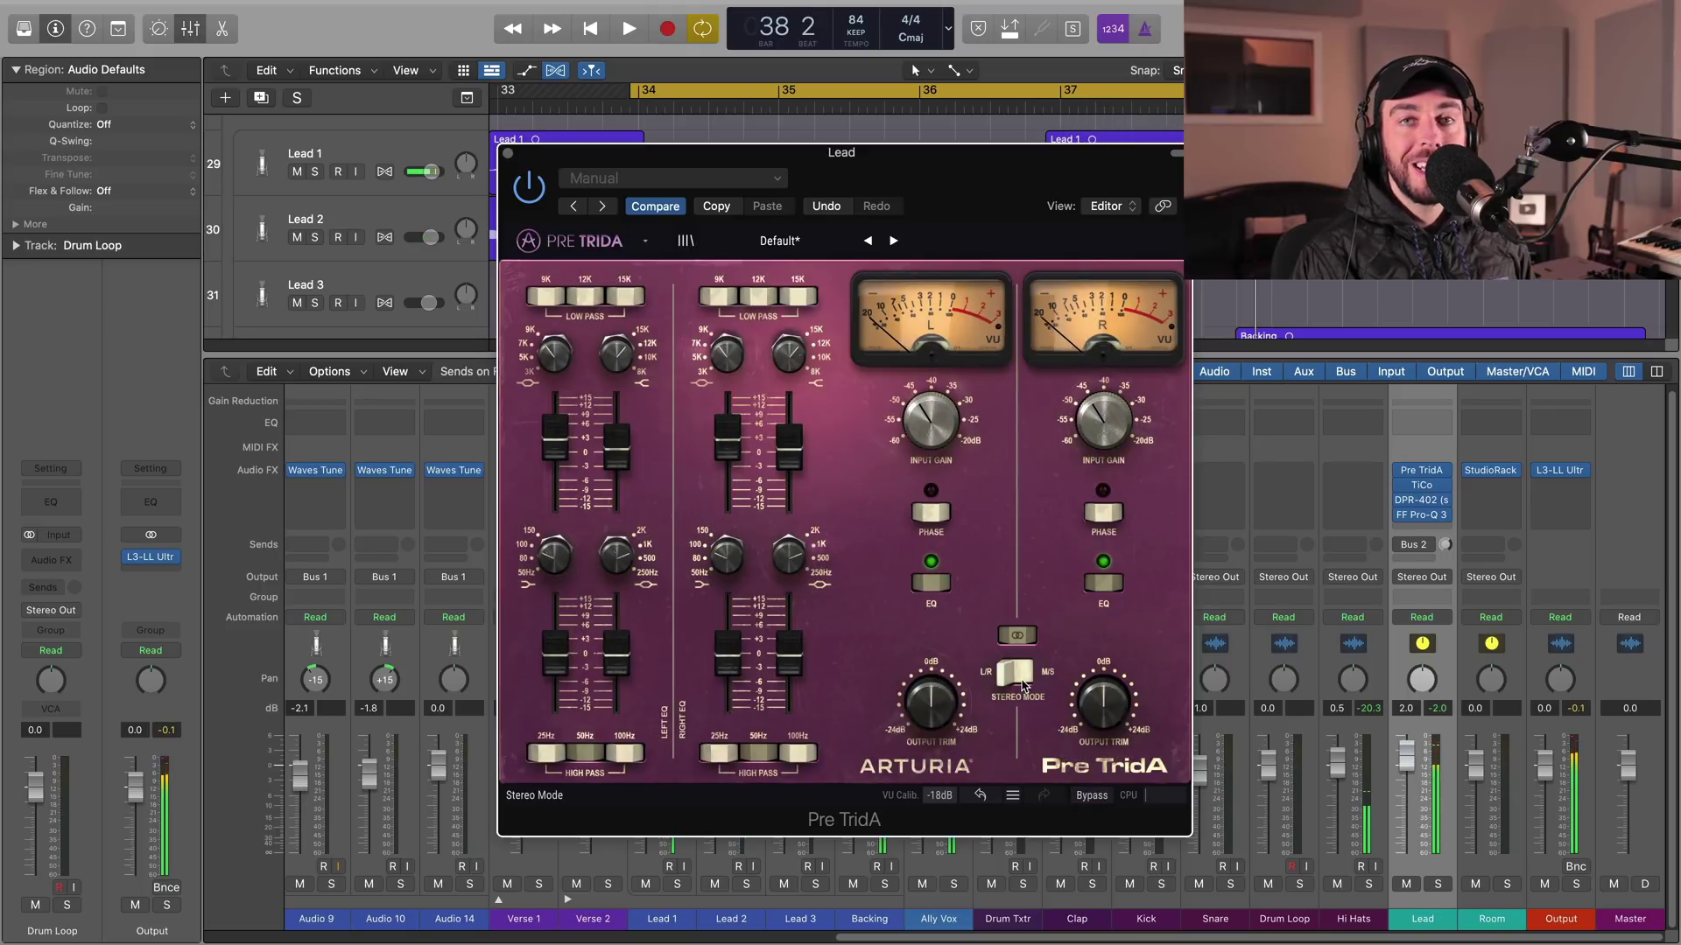
Close Pre TridA, open TiCo on the Lead bus, and examine the available Tightness and Contour modes.
left_click(509, 154)
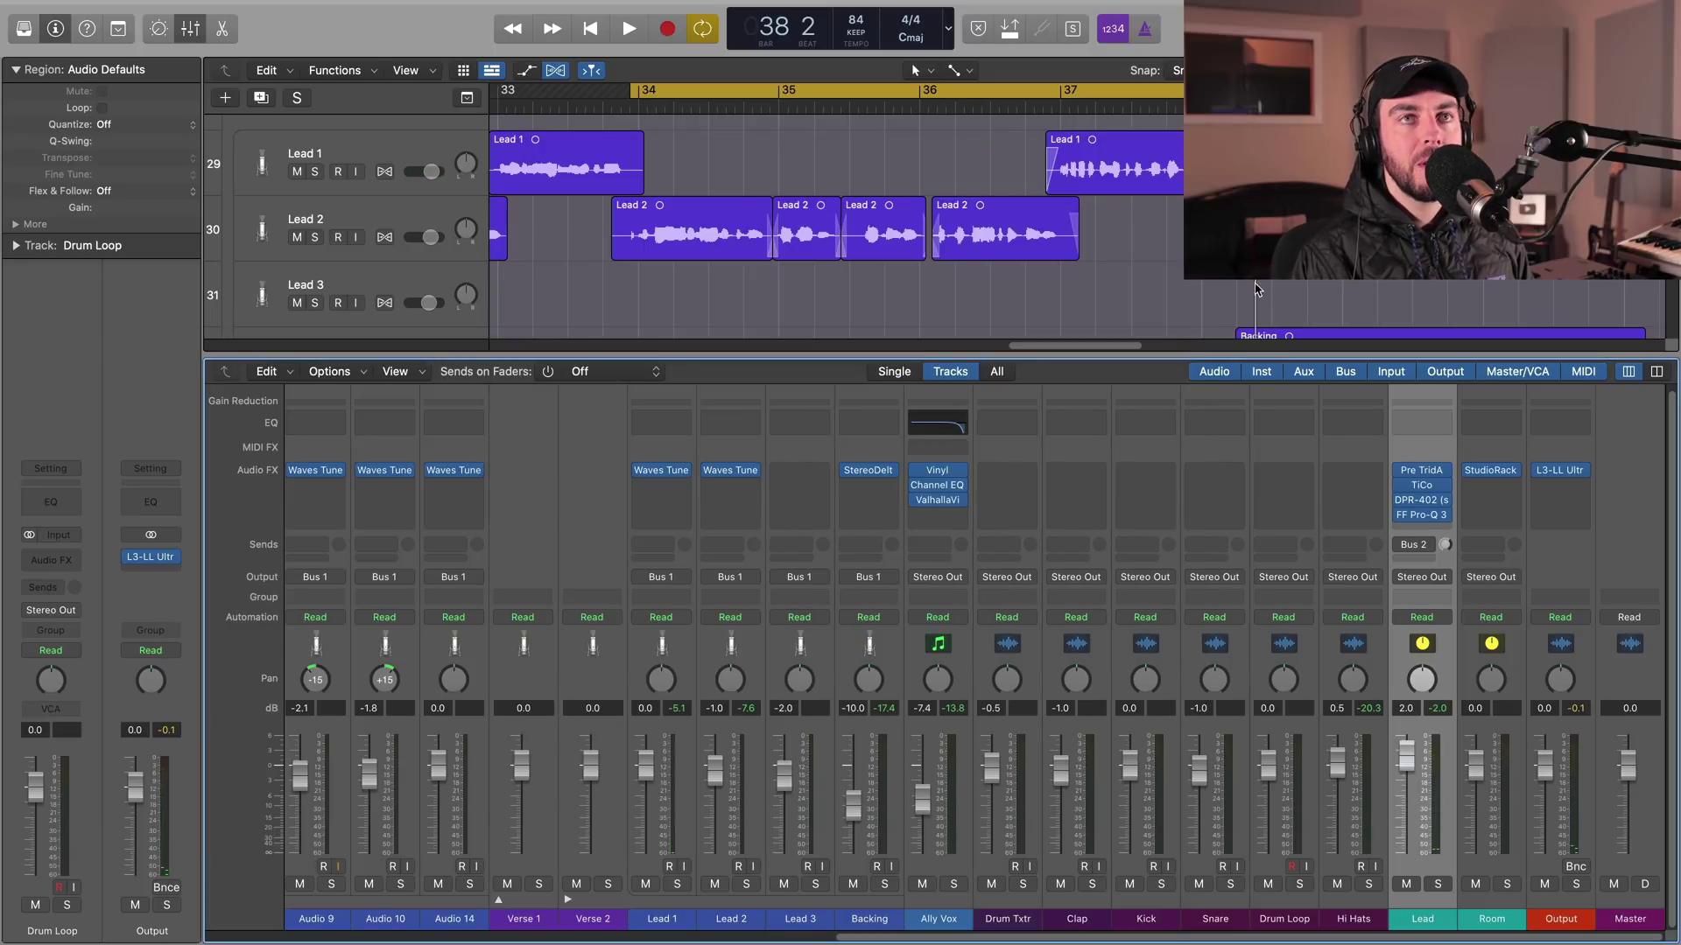
left_click(1423, 490)
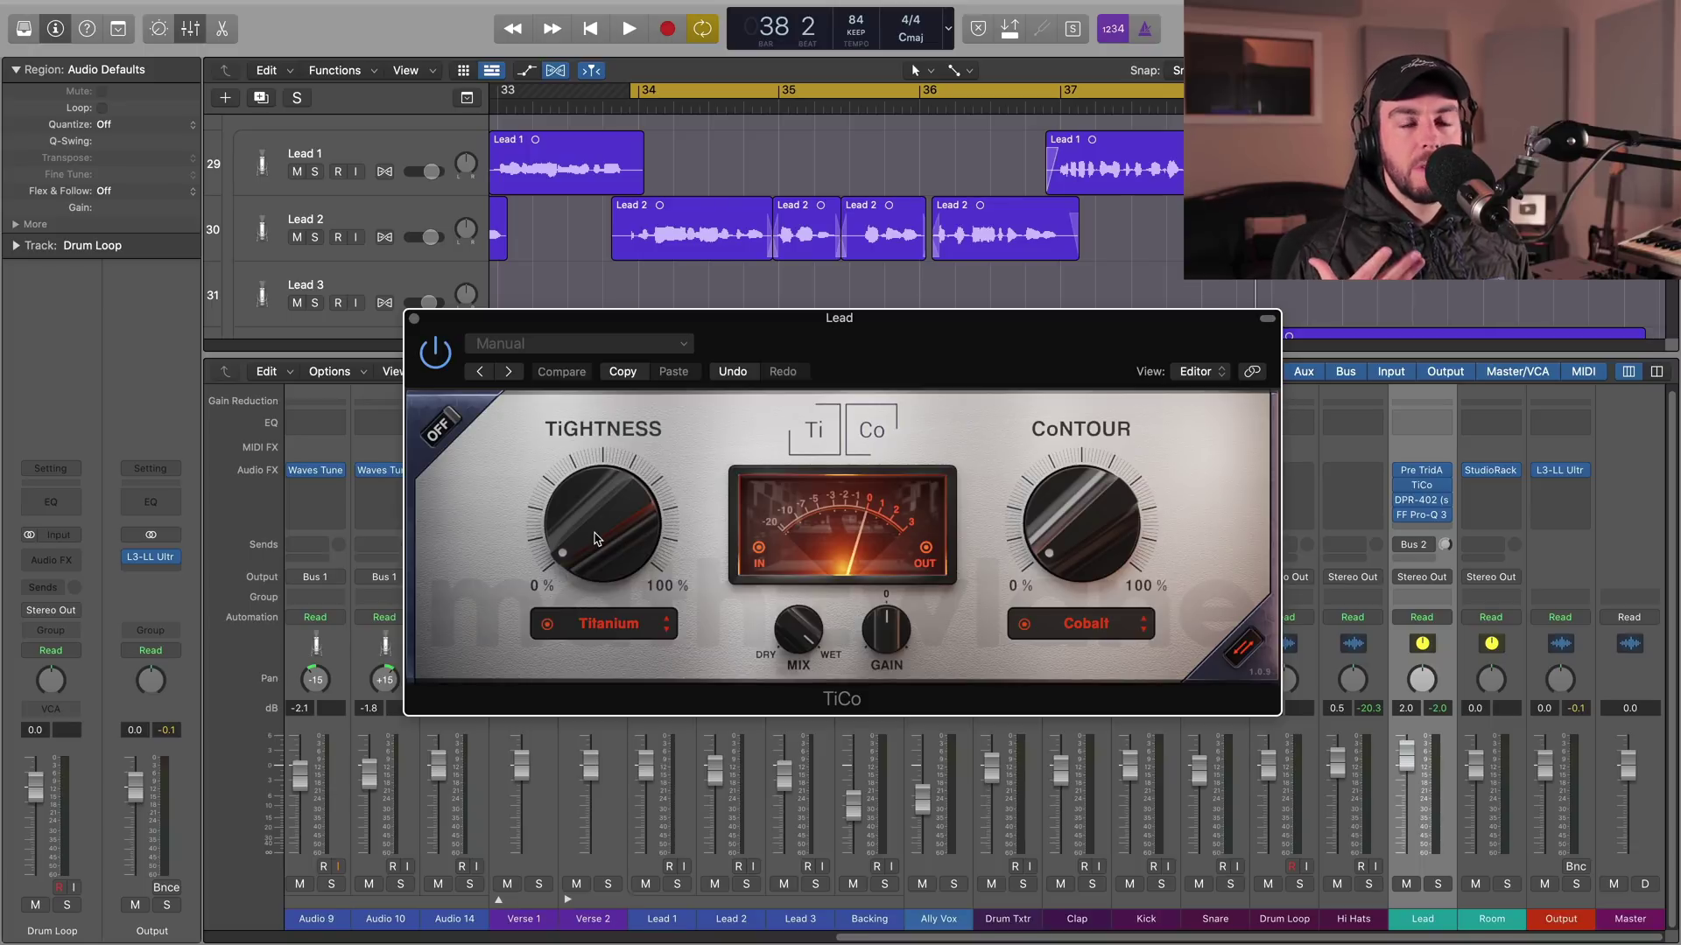
left_click(607, 620)
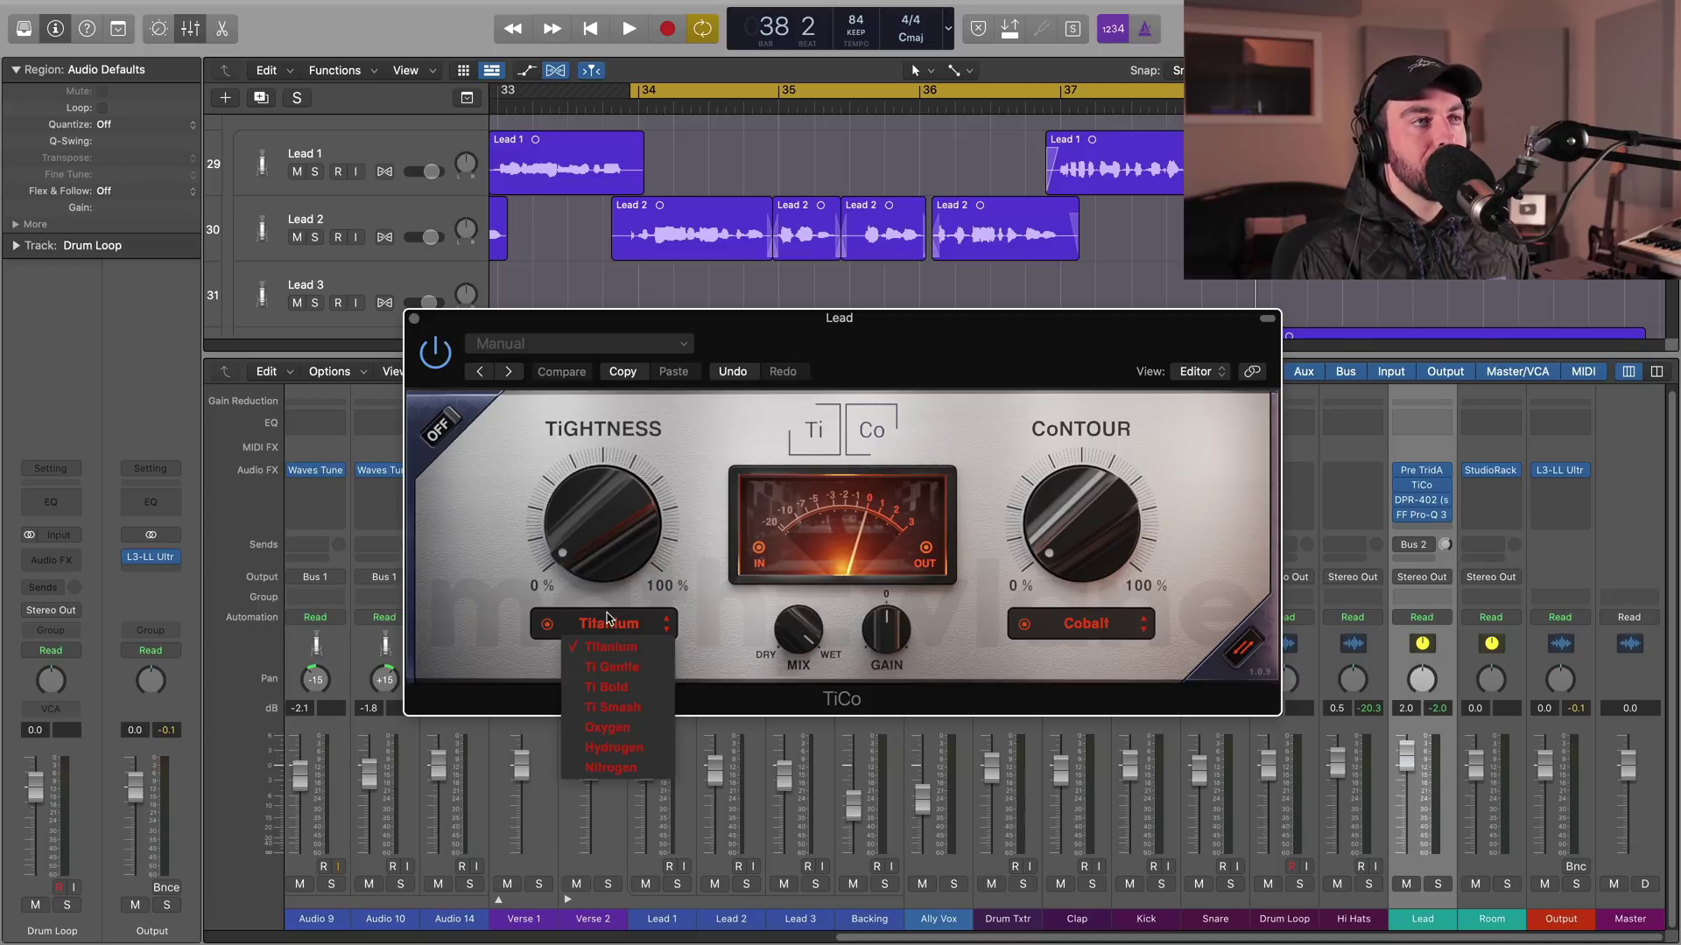
left_click(691, 591)
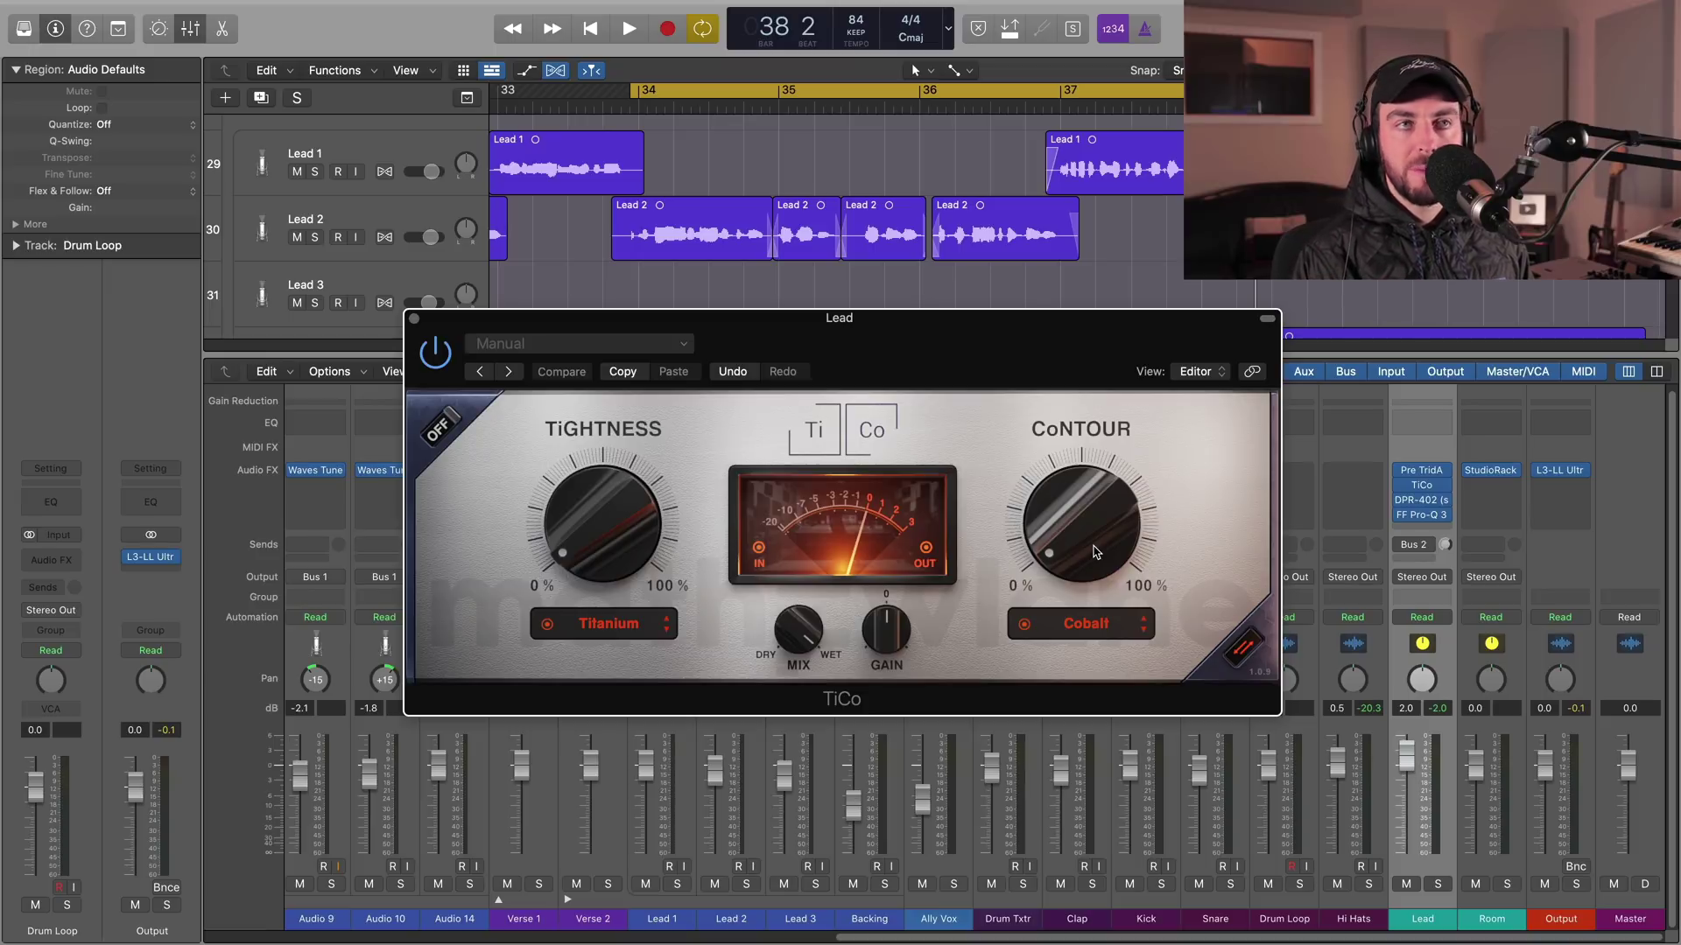
left_click(1096, 623)
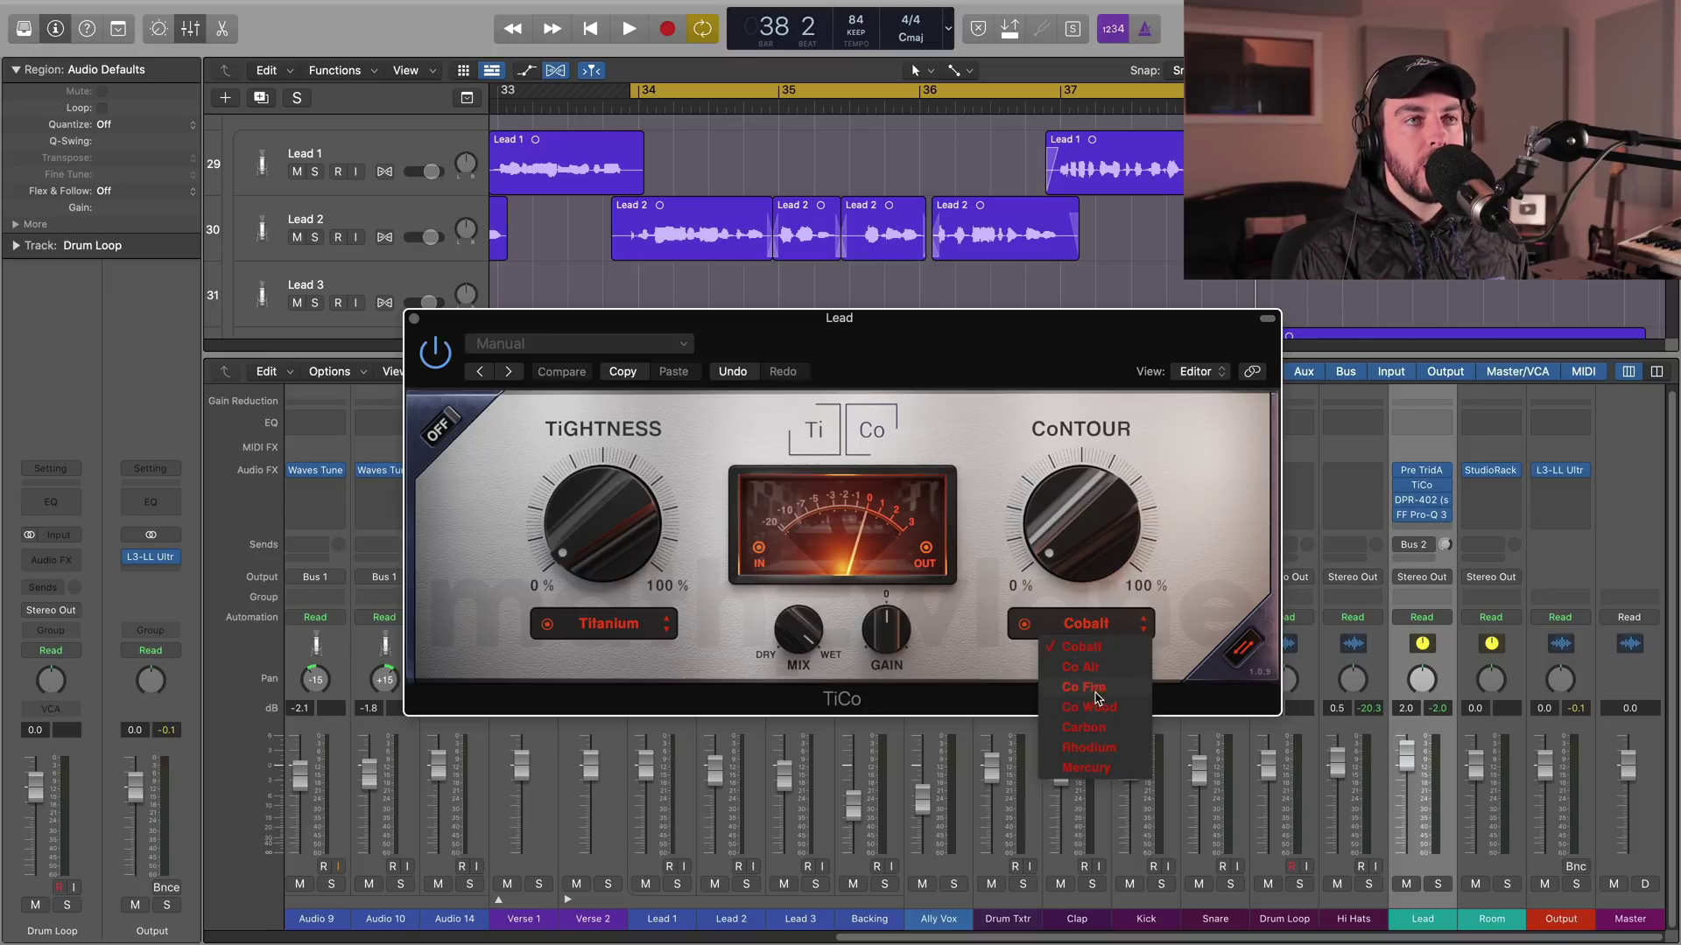
left_click(1211, 492)
Switch TiCo on and raise Tightness to about a third in Titanium mode while the section plays.
key("space")
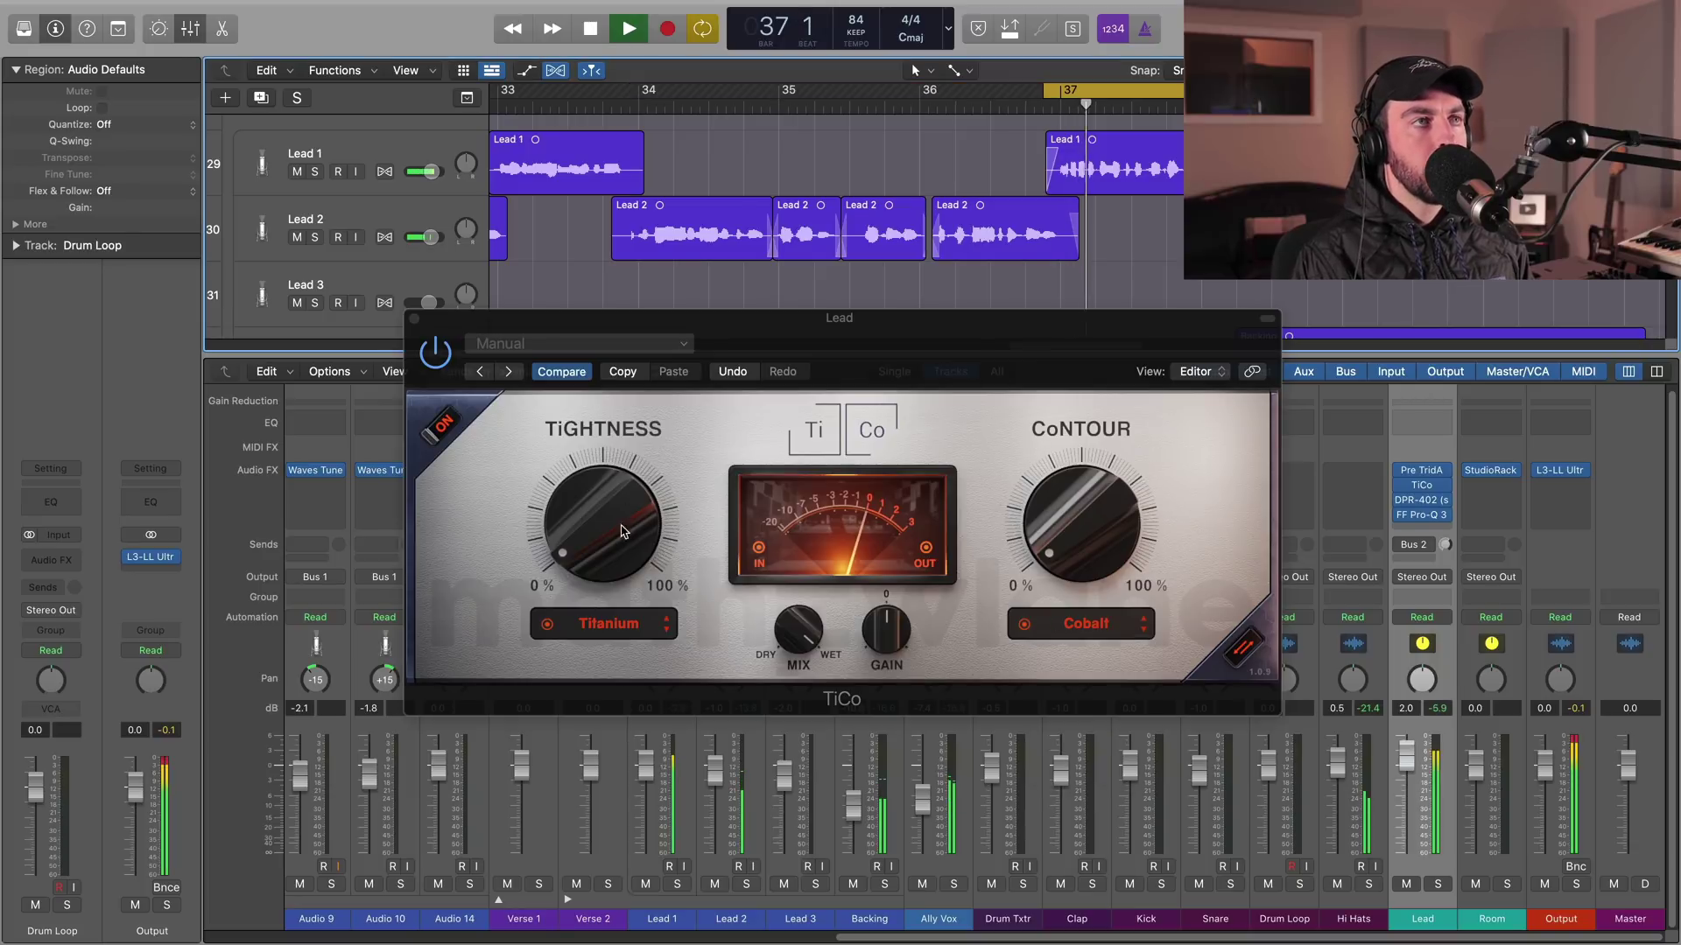
left_click_drag(628, 512, 597, 524)
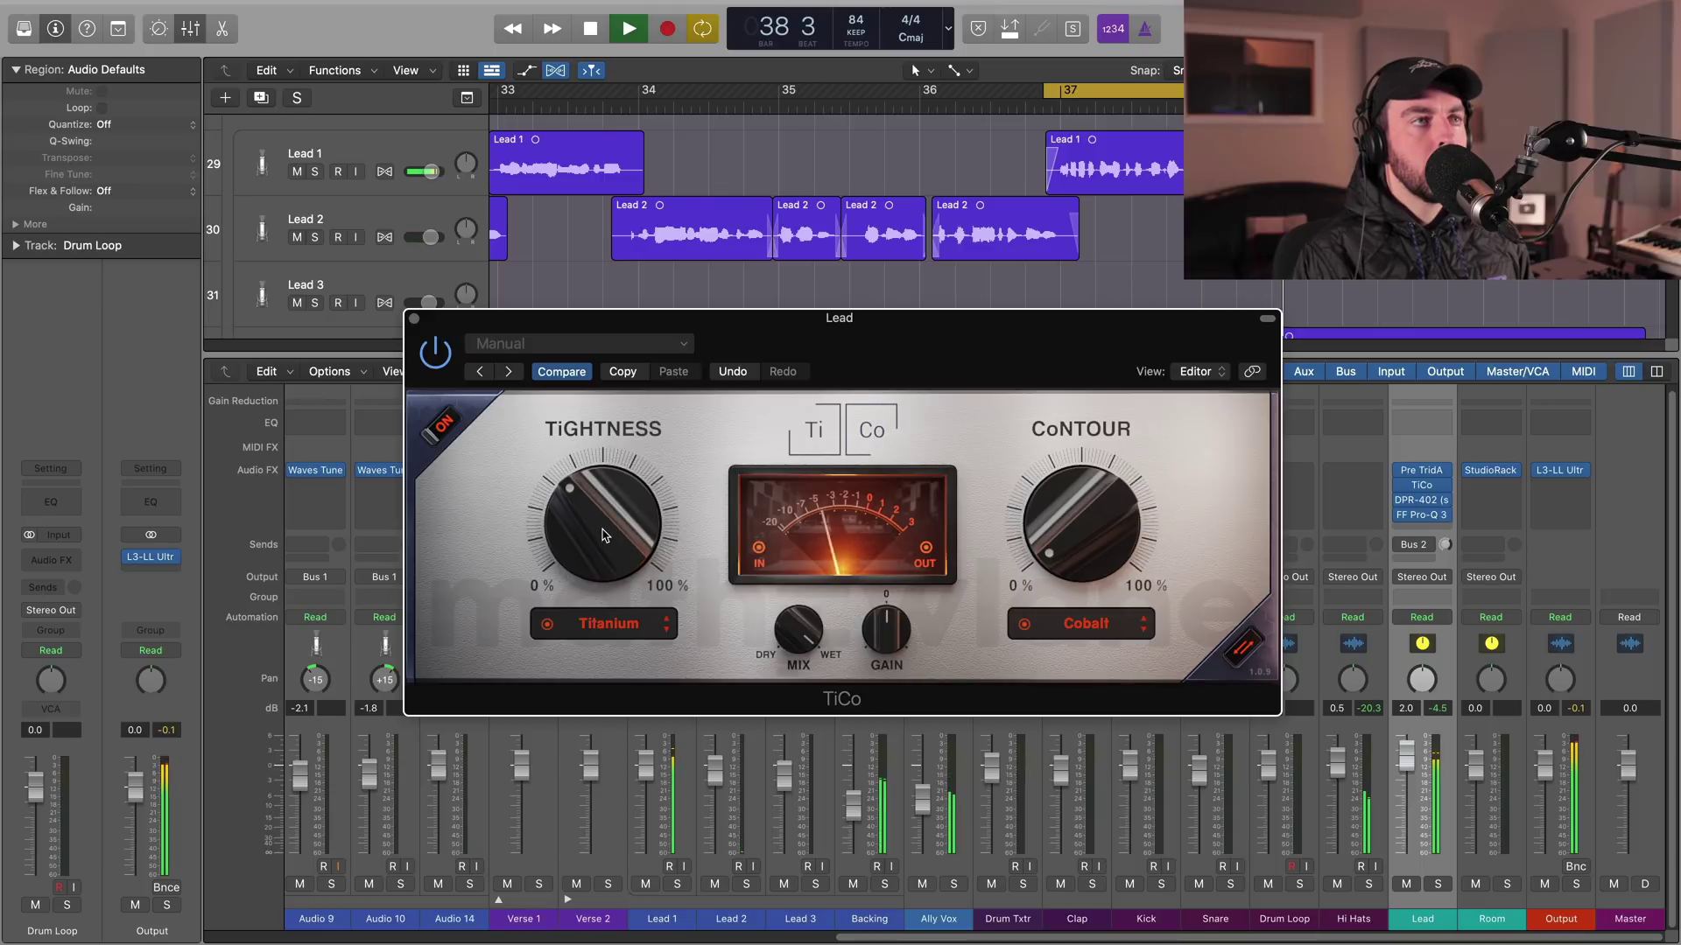
key("space")
Change the Tightness mode to Oxygen and raise Tightness to about 50% during playback.
left_click(621, 624)
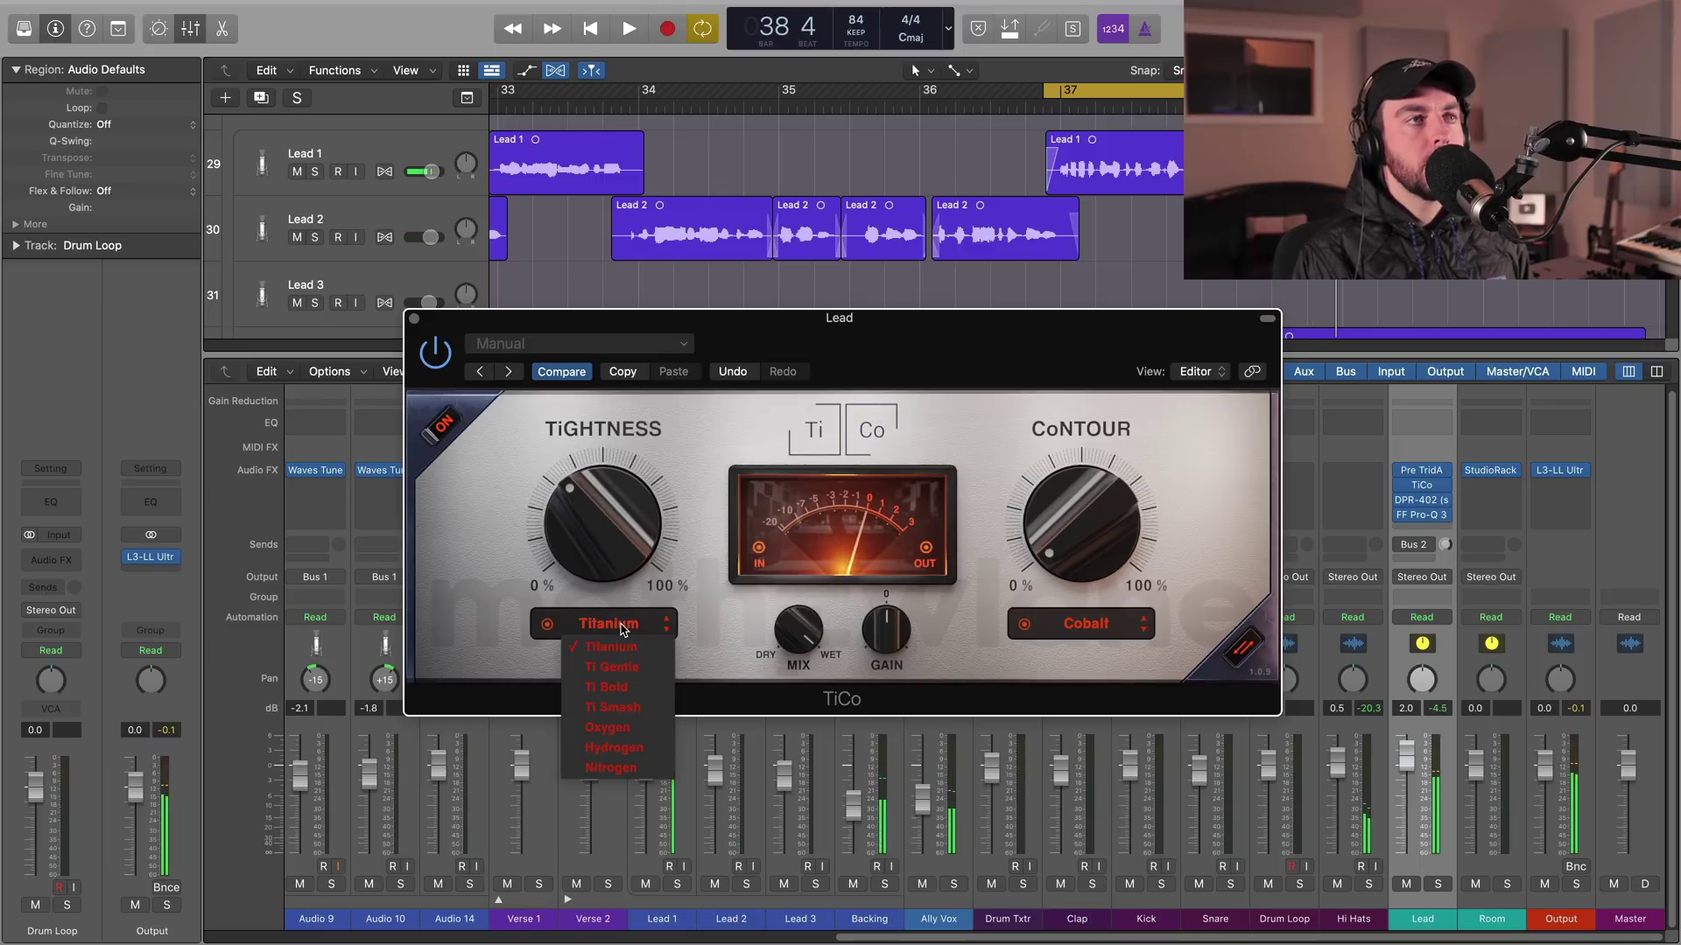
left_click(618, 726)
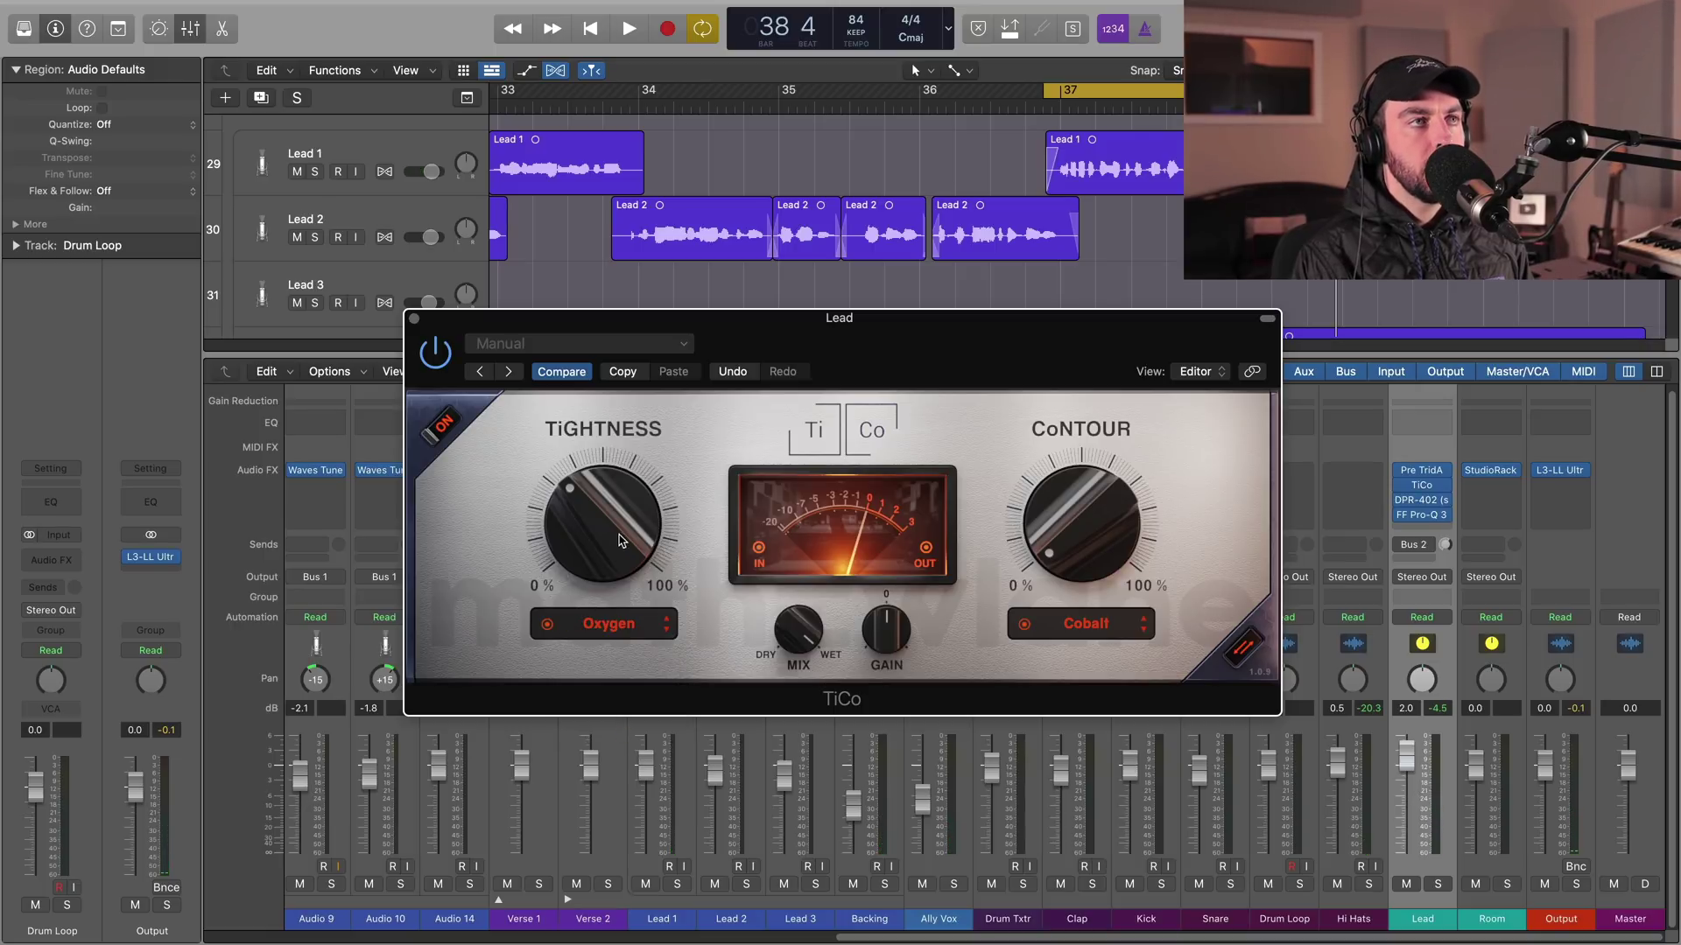
left_click_drag(620, 540, 624, 843)
key("space")
left_click_drag(604, 527, 648, 357)
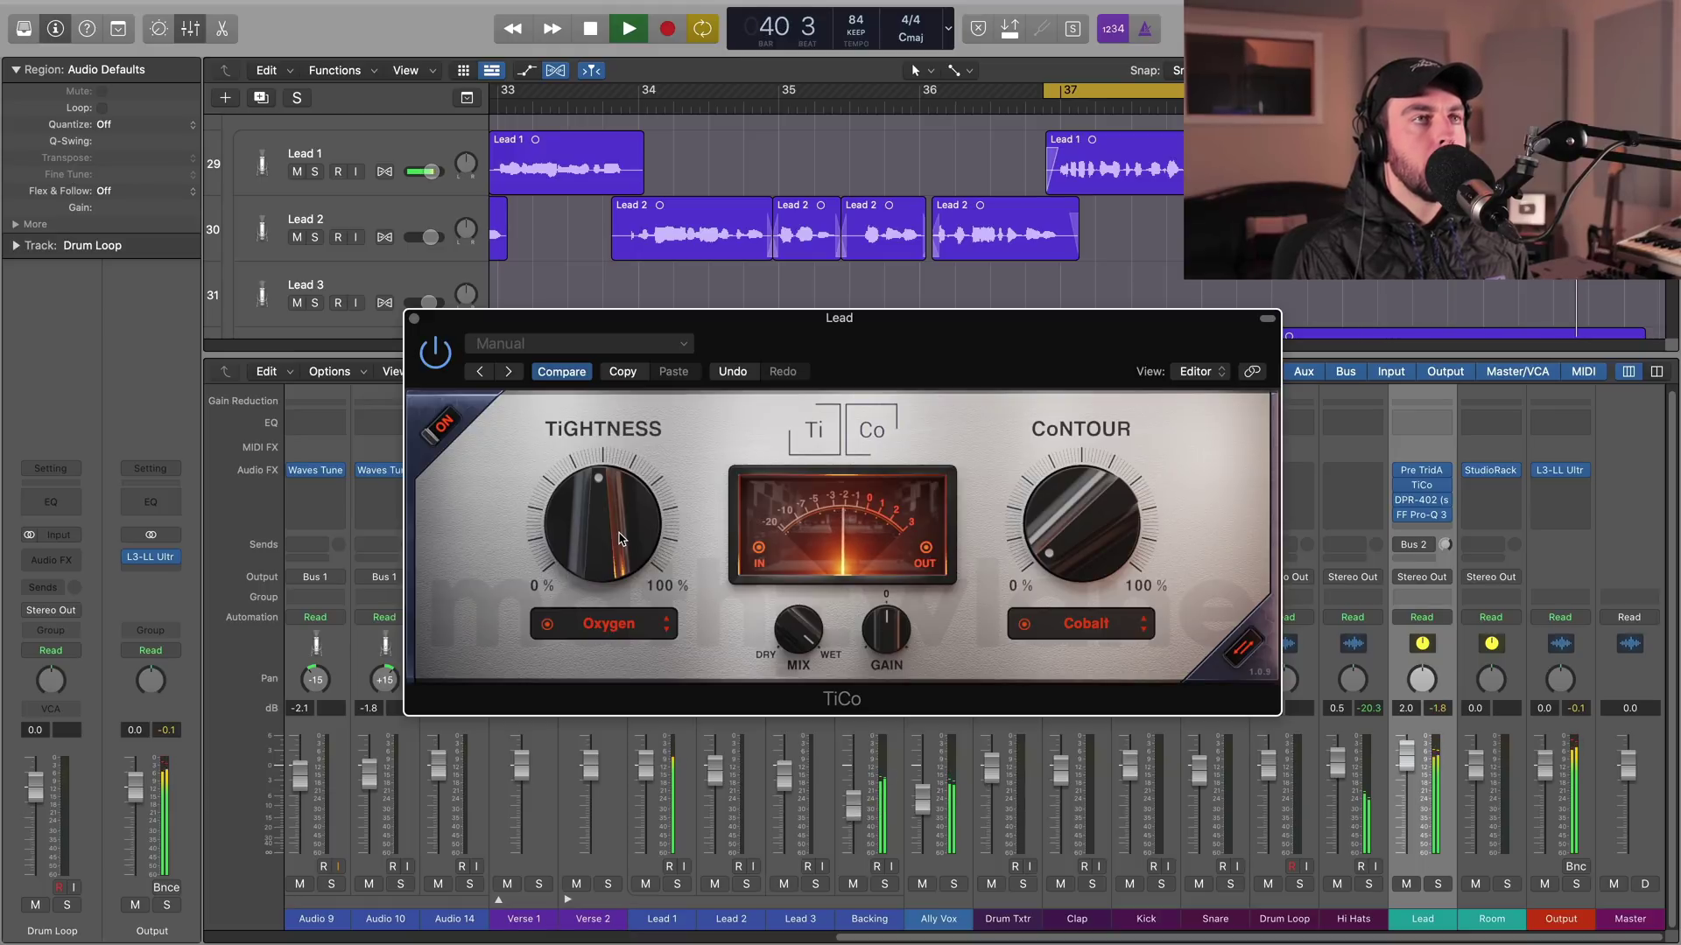
Switch TiCo off and on during playback to compare the vocal with and without the Oxygen Tightness processing.
left_click(444, 429)
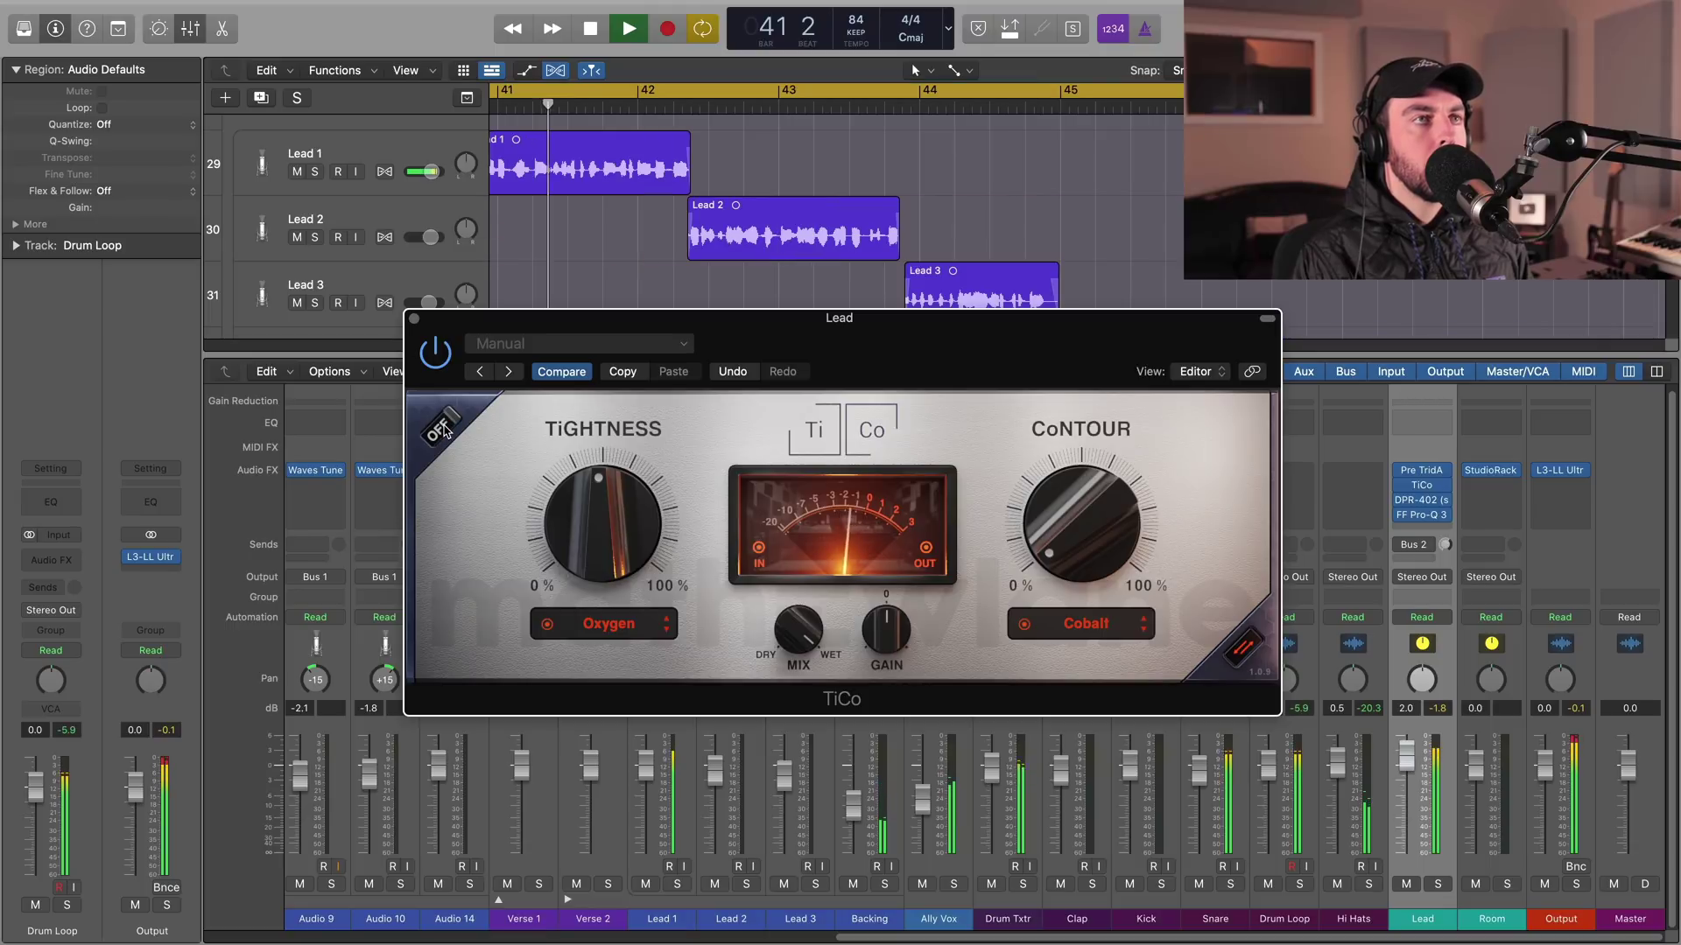
left_click(443, 429)
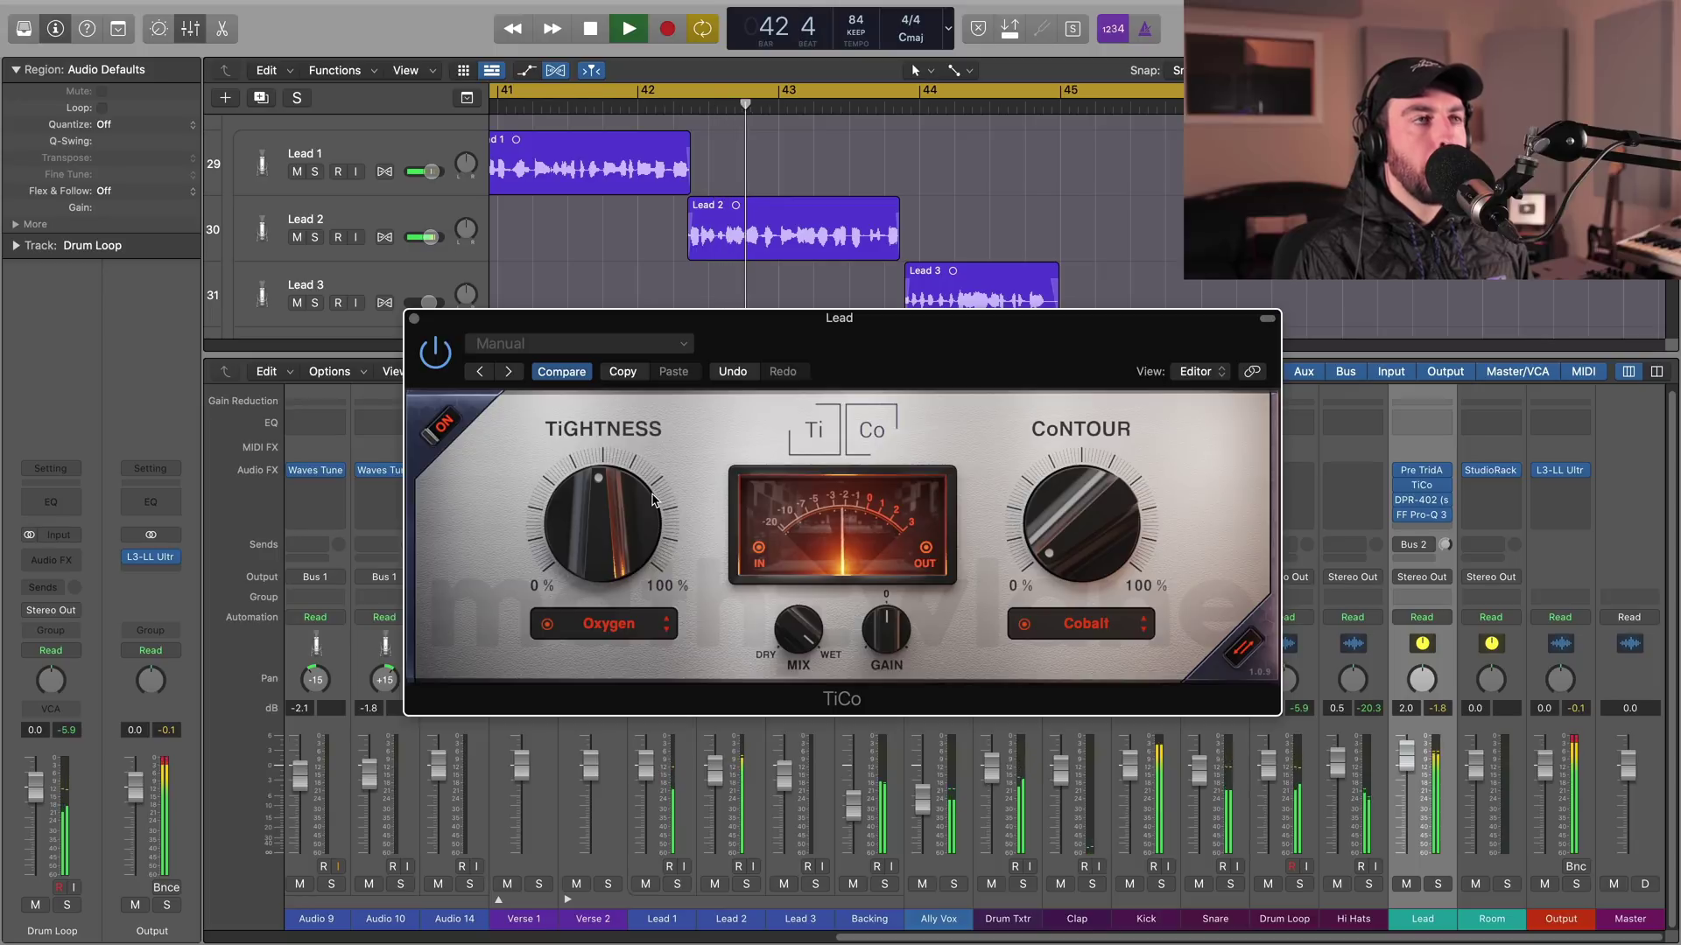
key("space")
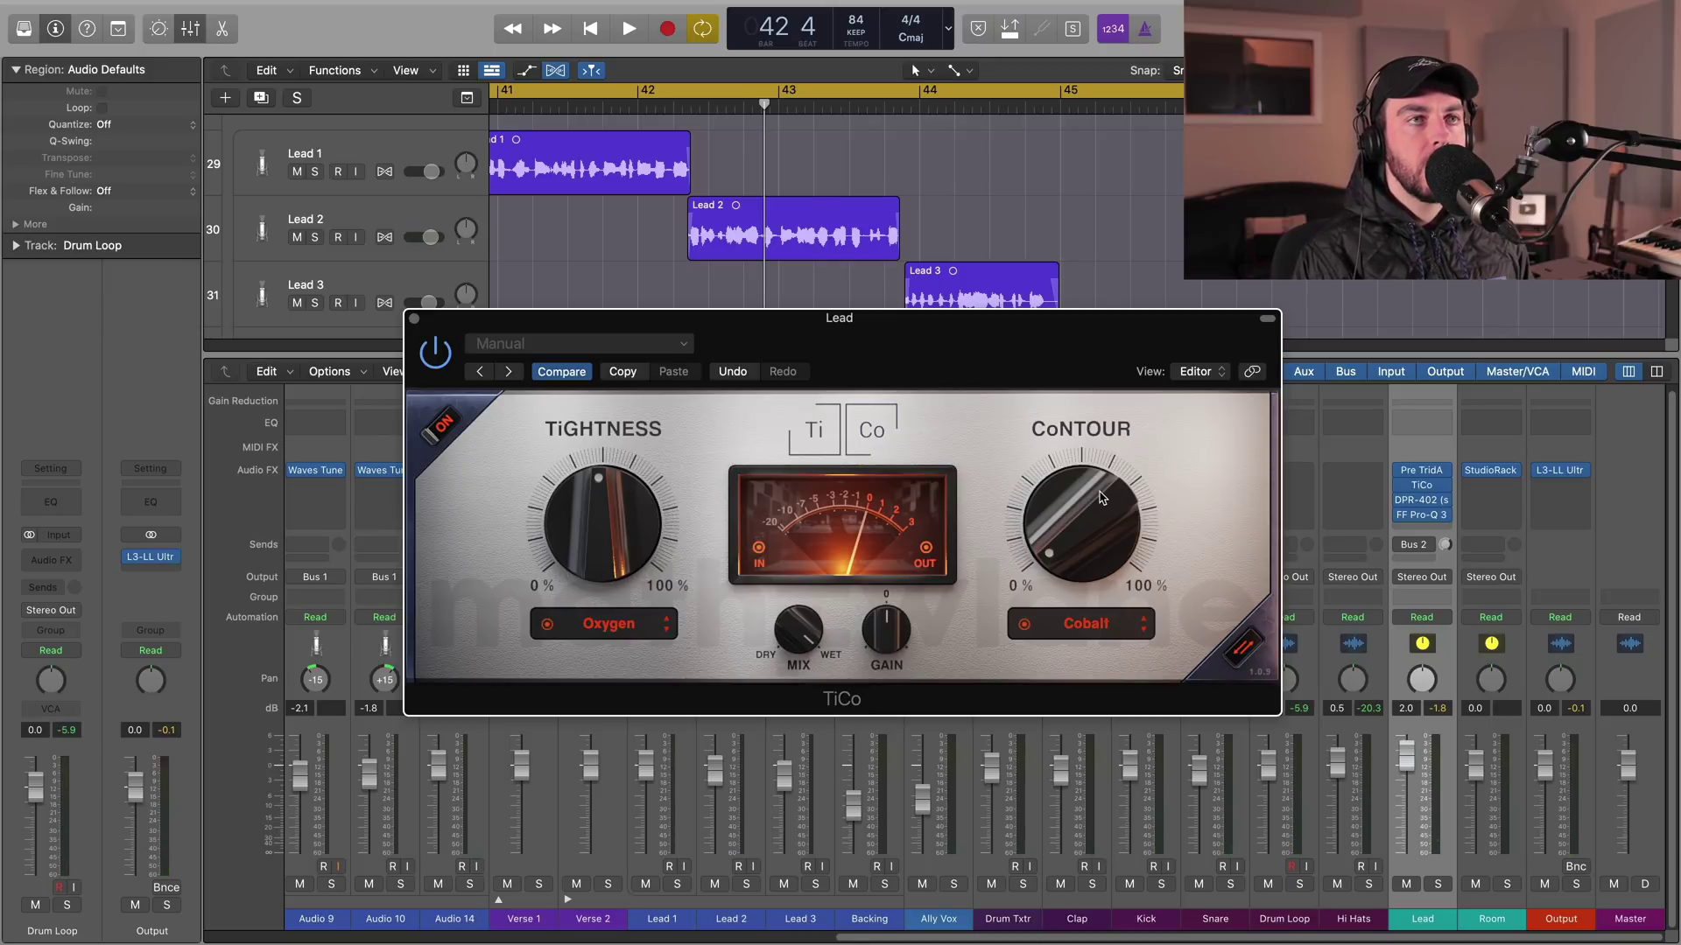
Set the Contour mode to Co Air and raise Contour to about 50% during playback.
left_click(1087, 625)
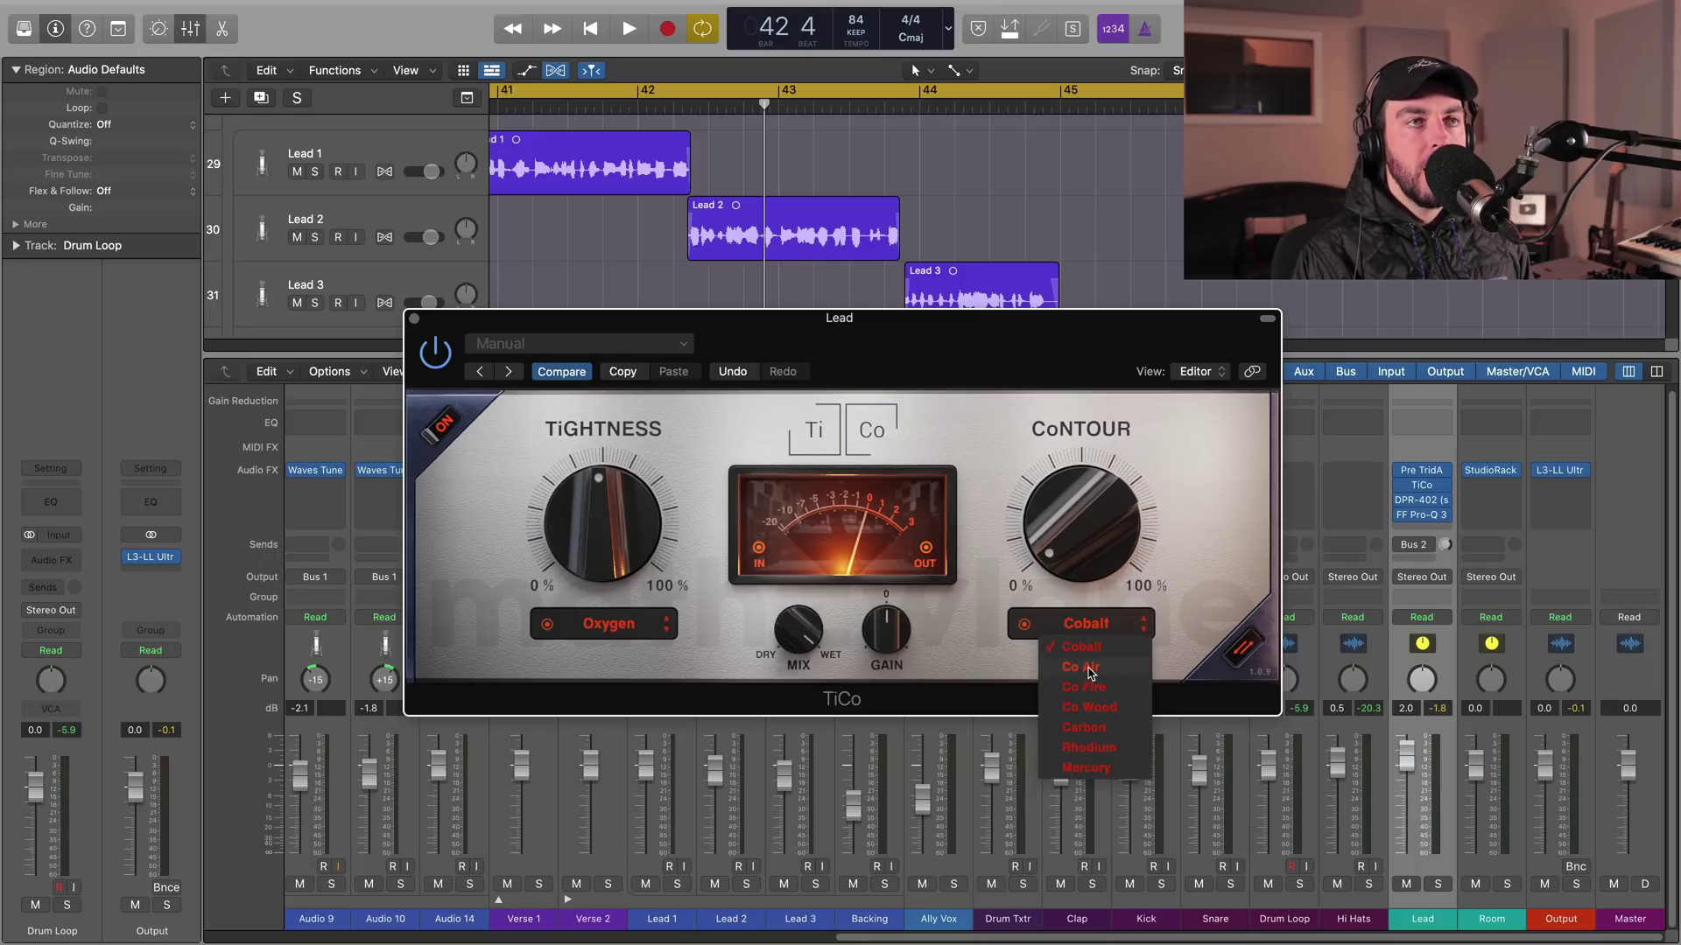
left_click(1082, 667)
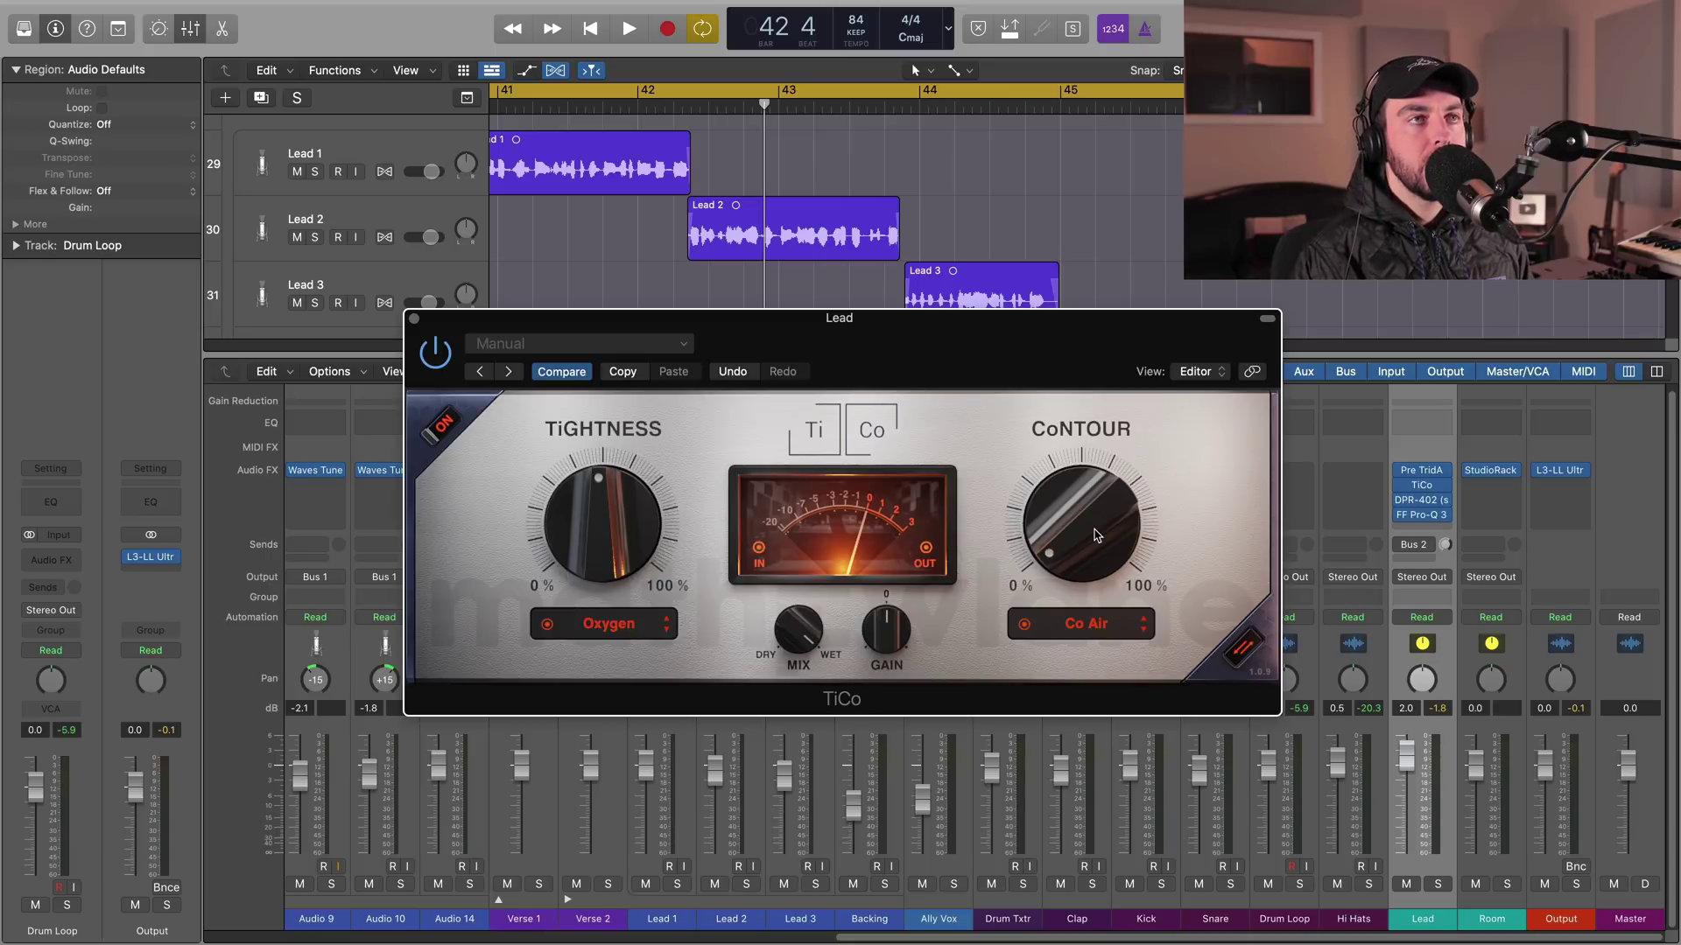
key("space")
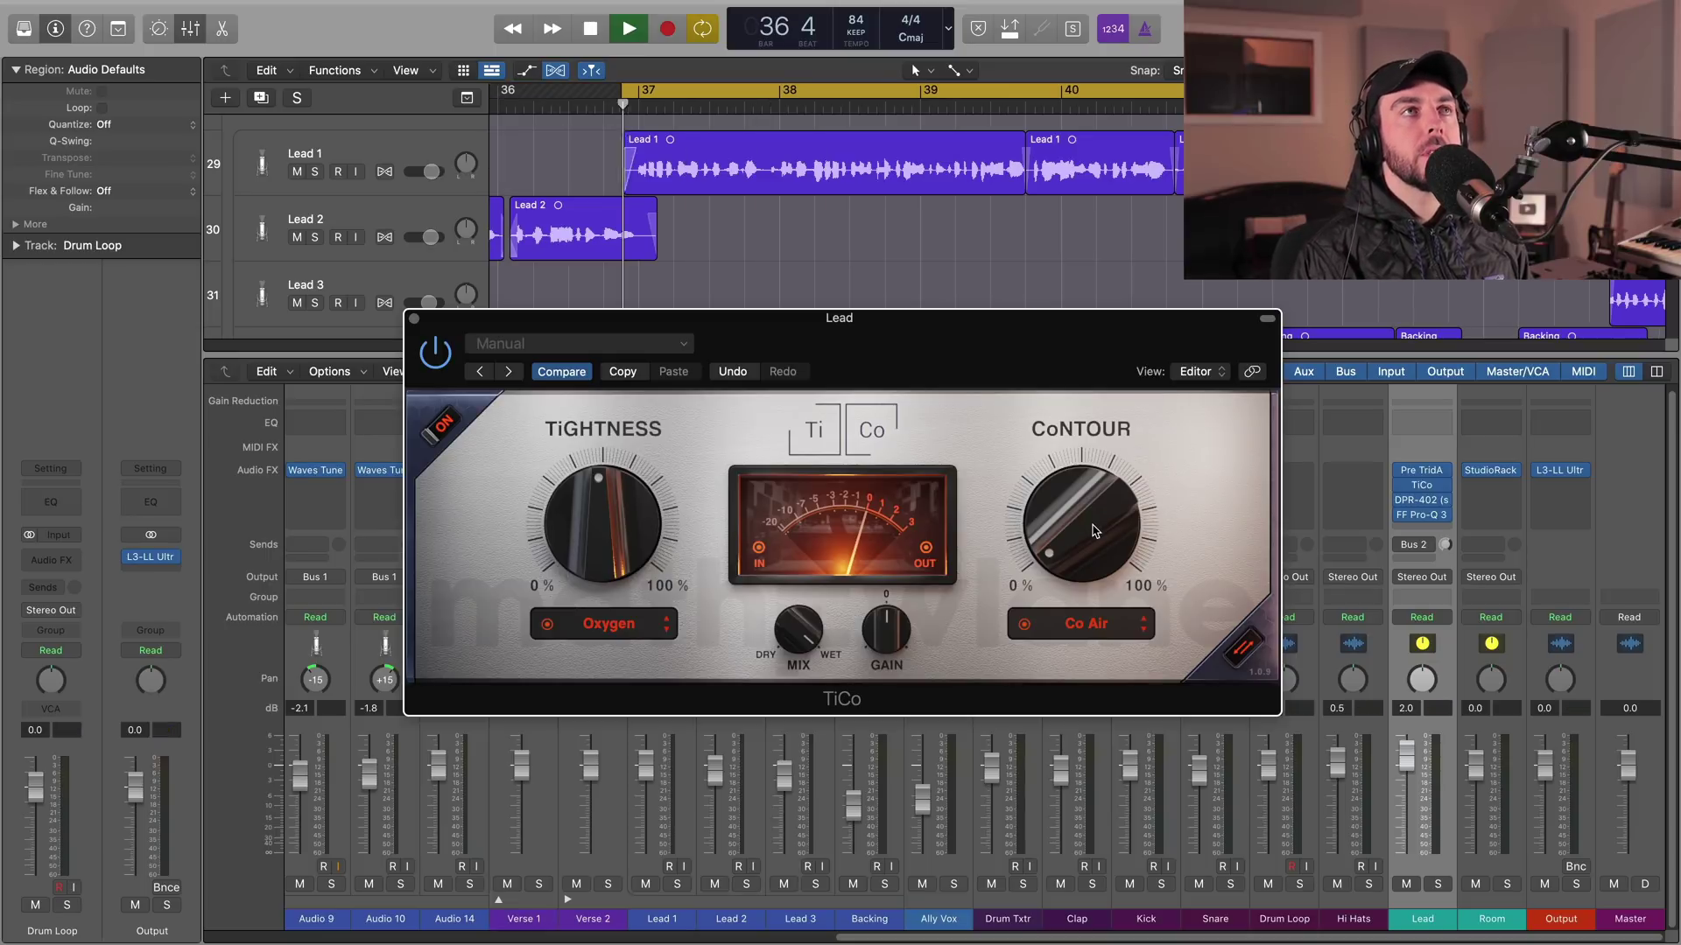
mouse_move(1094, 532)
left_mouse_down()
mouse_move(1119, 394)
mouse_move(1112, 505)
left_mouse_up()
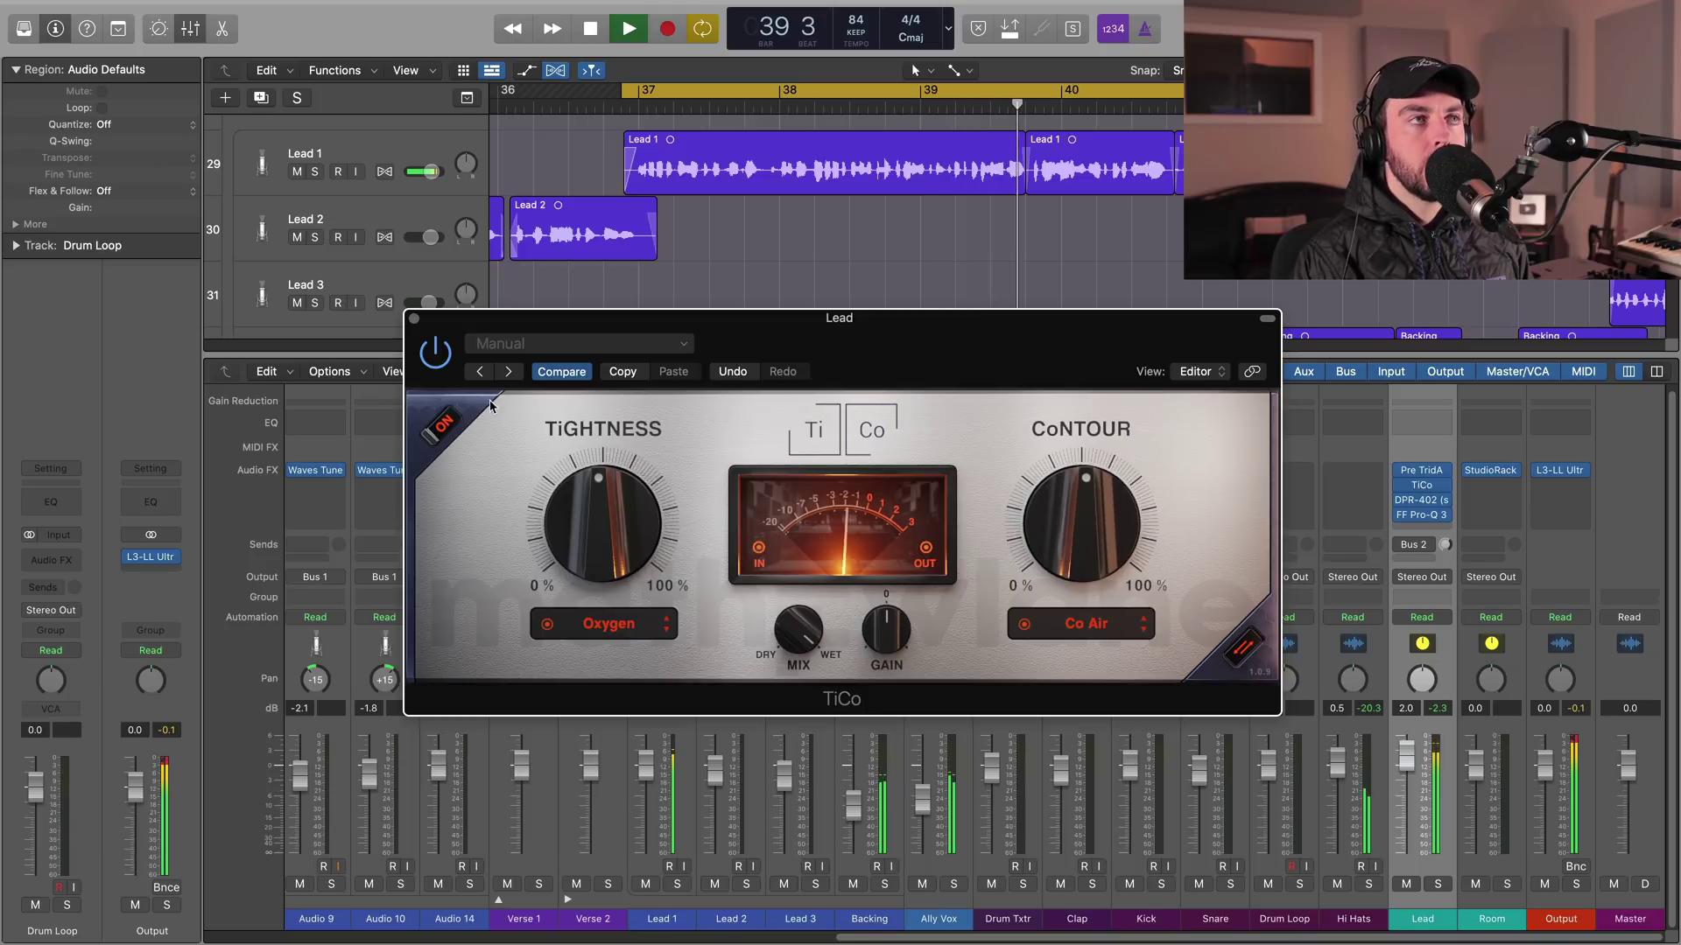
Compare the vocal with TiCo off and on by replaying the section in each state, and close the plug-in.
key("space")
left_click(444, 428)
key("space")
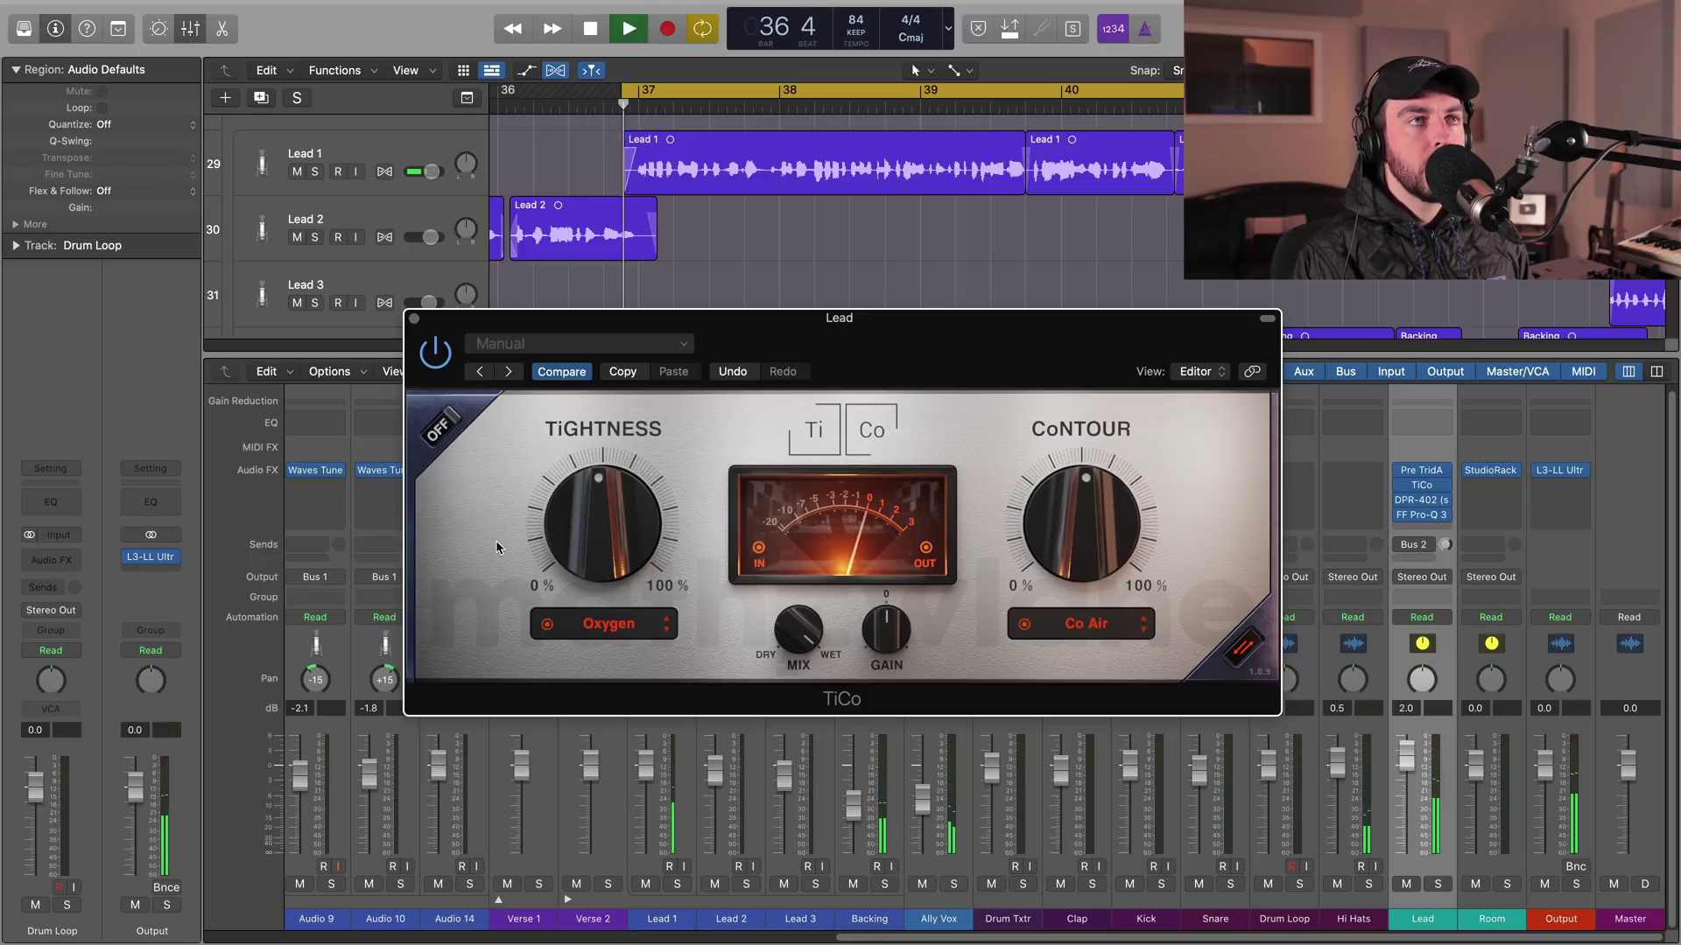
key("space")
left_click(445, 432)
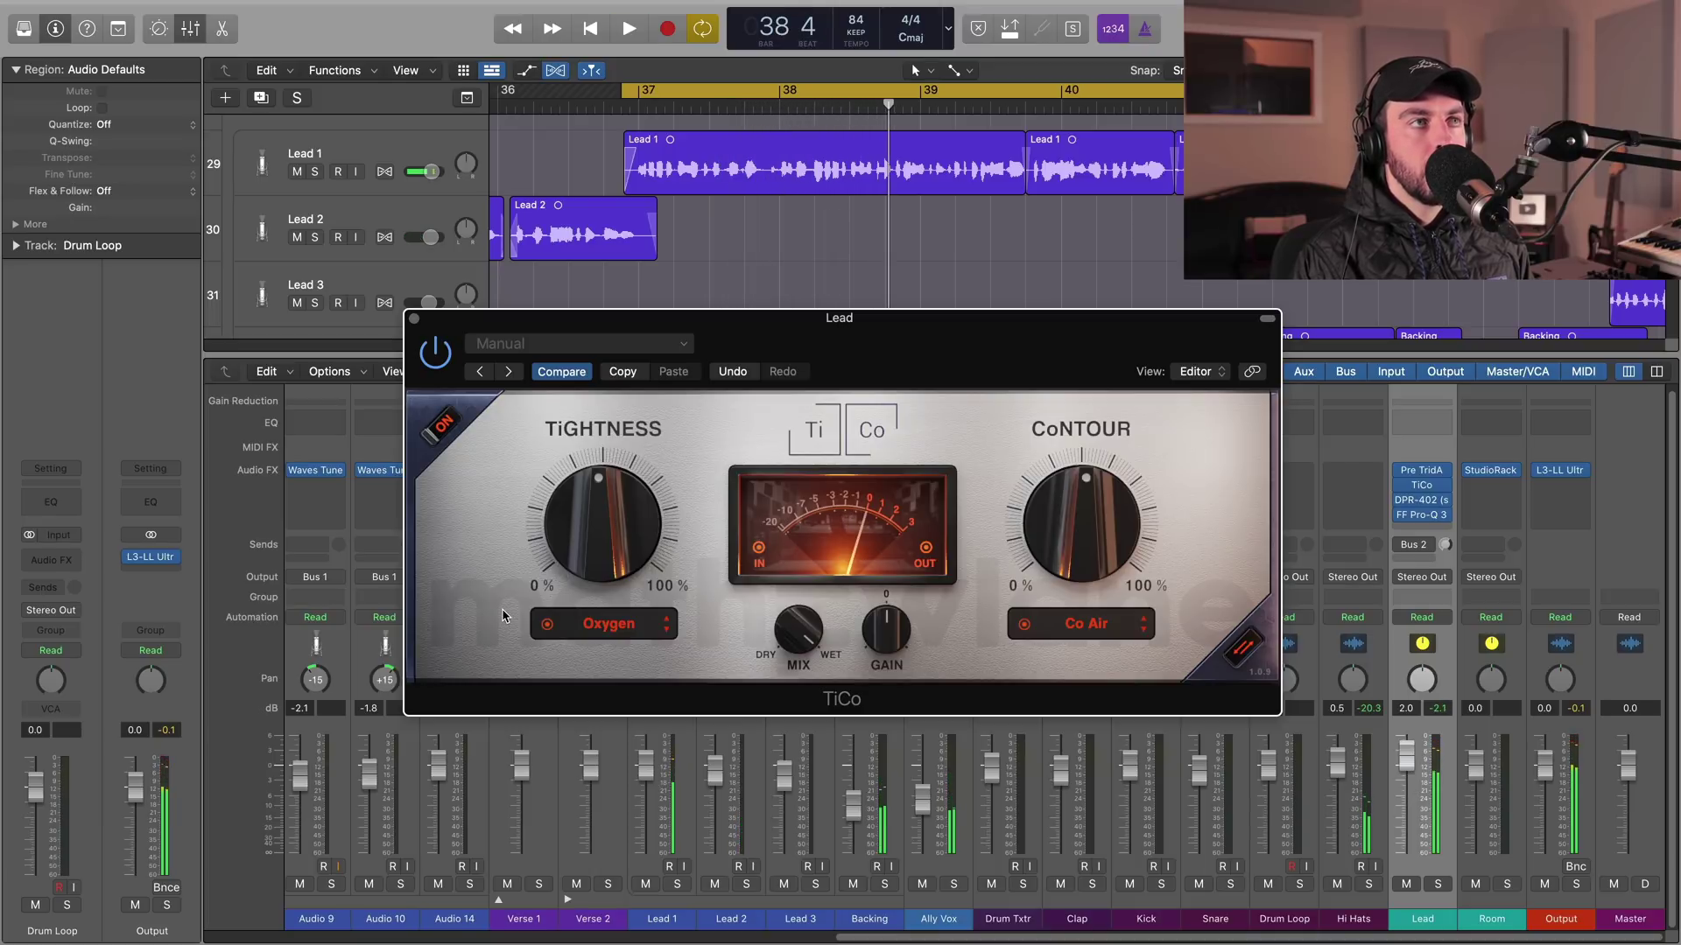
key("space")
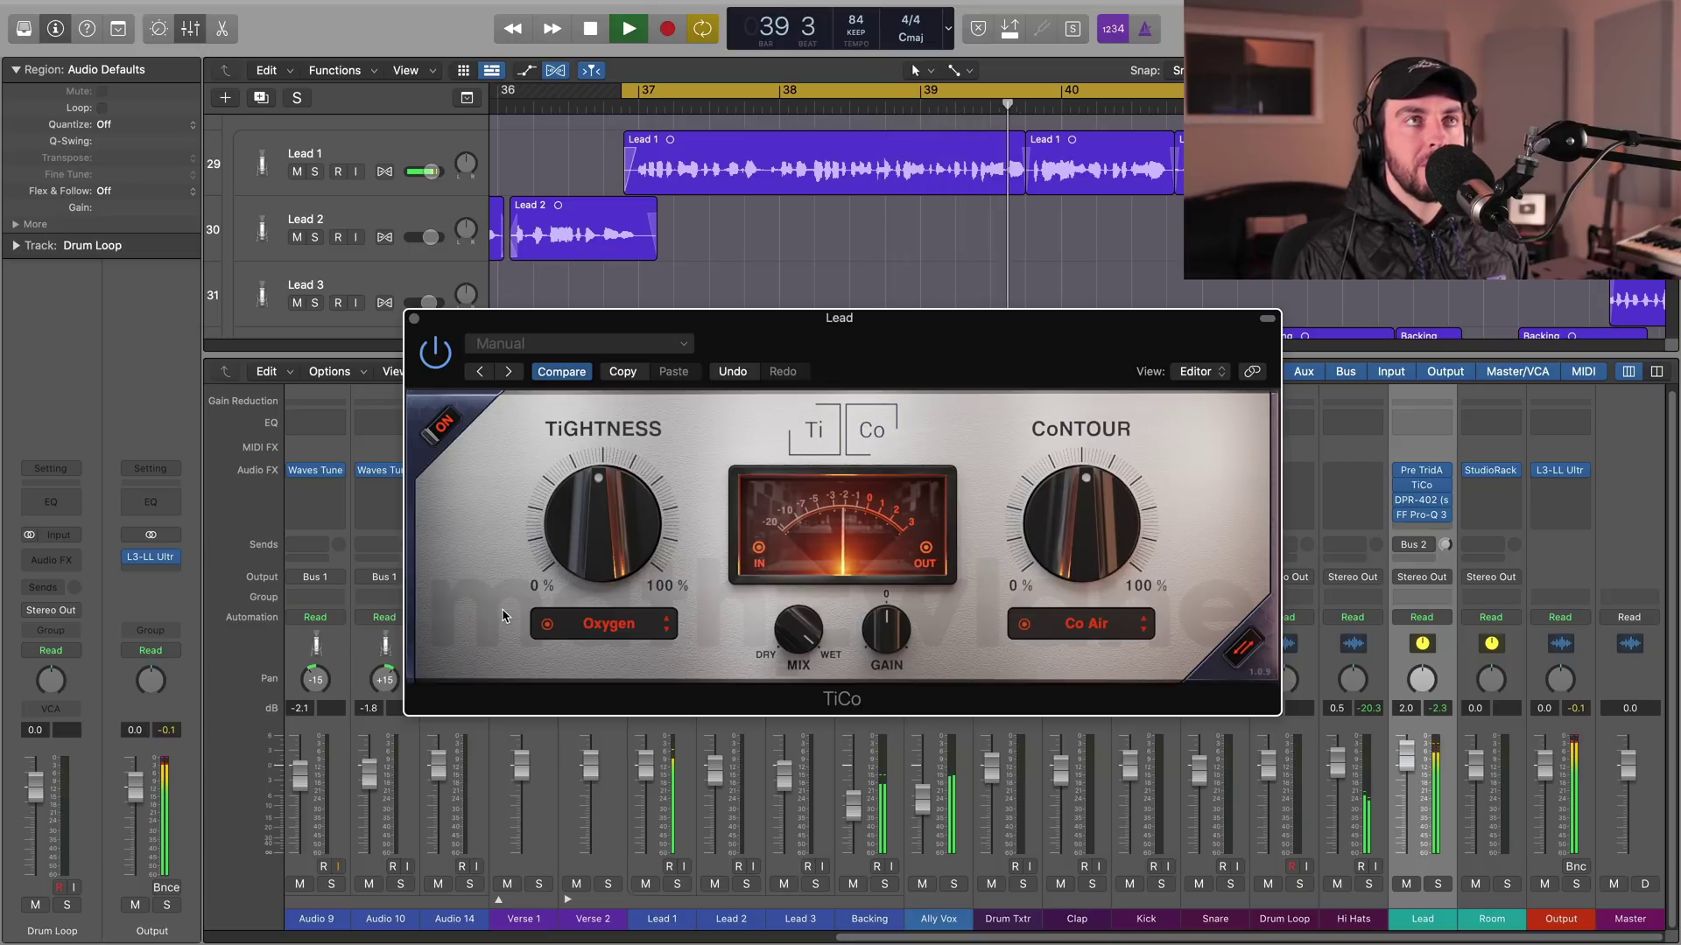
key("space")
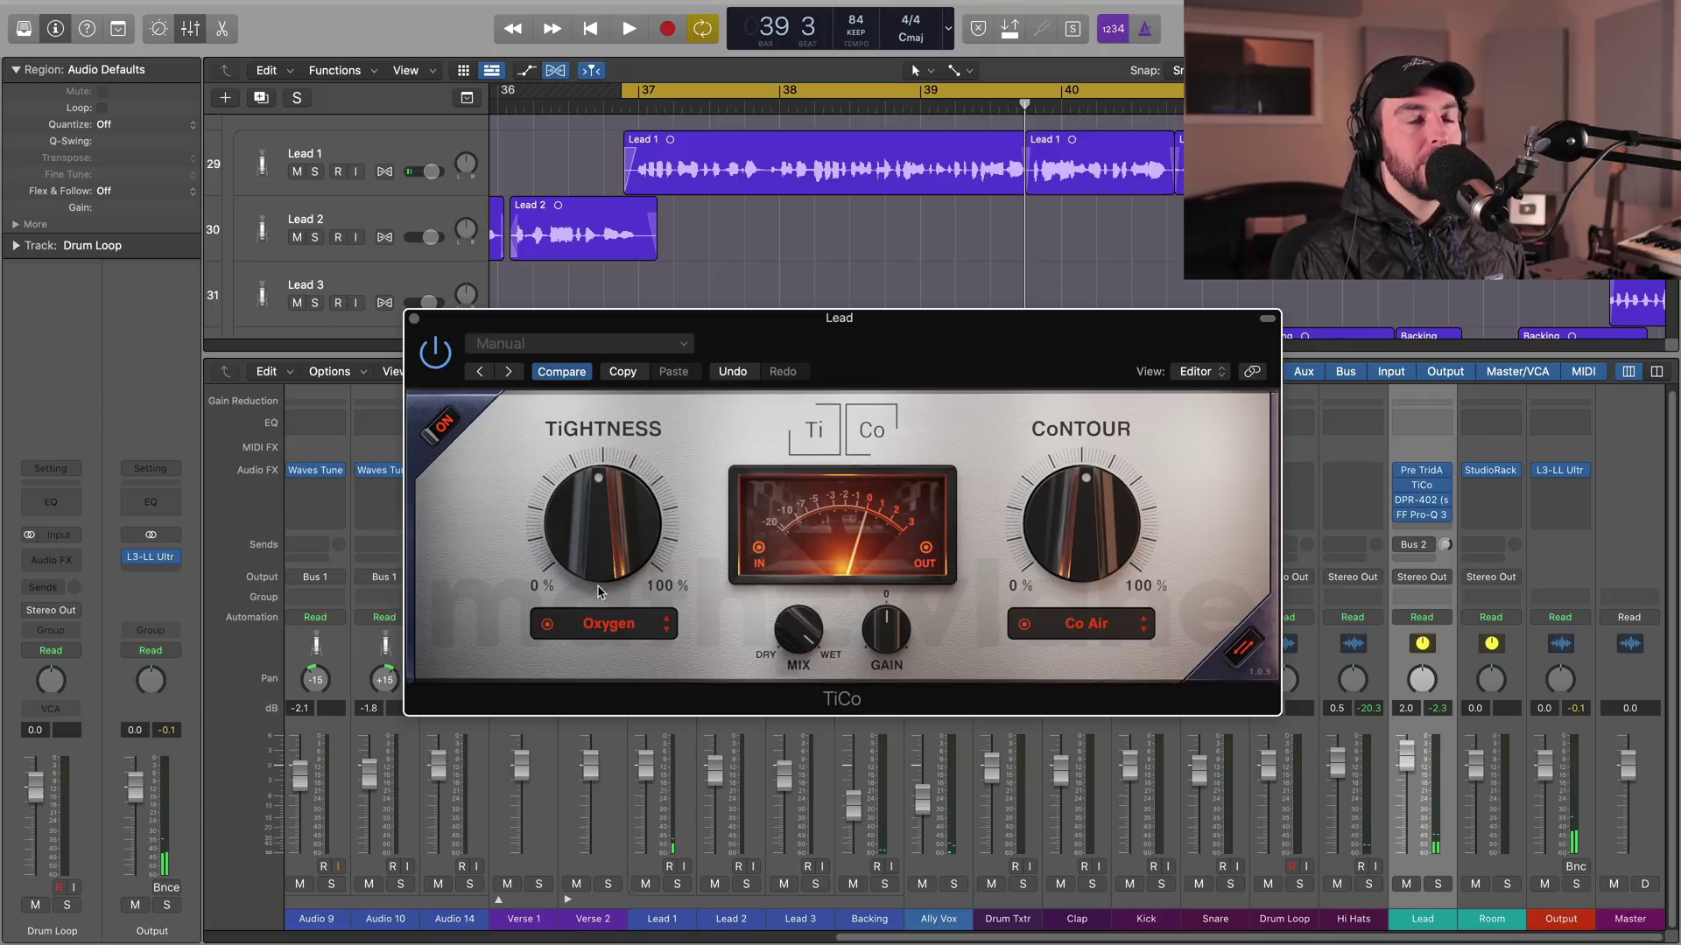
left_click(414, 320)
Open DPR-402 on the Lead bus, engage both channels, and raise De-Ess to 3.0 and the de-esser Freq during playback.
mouse_move(1419, 505)
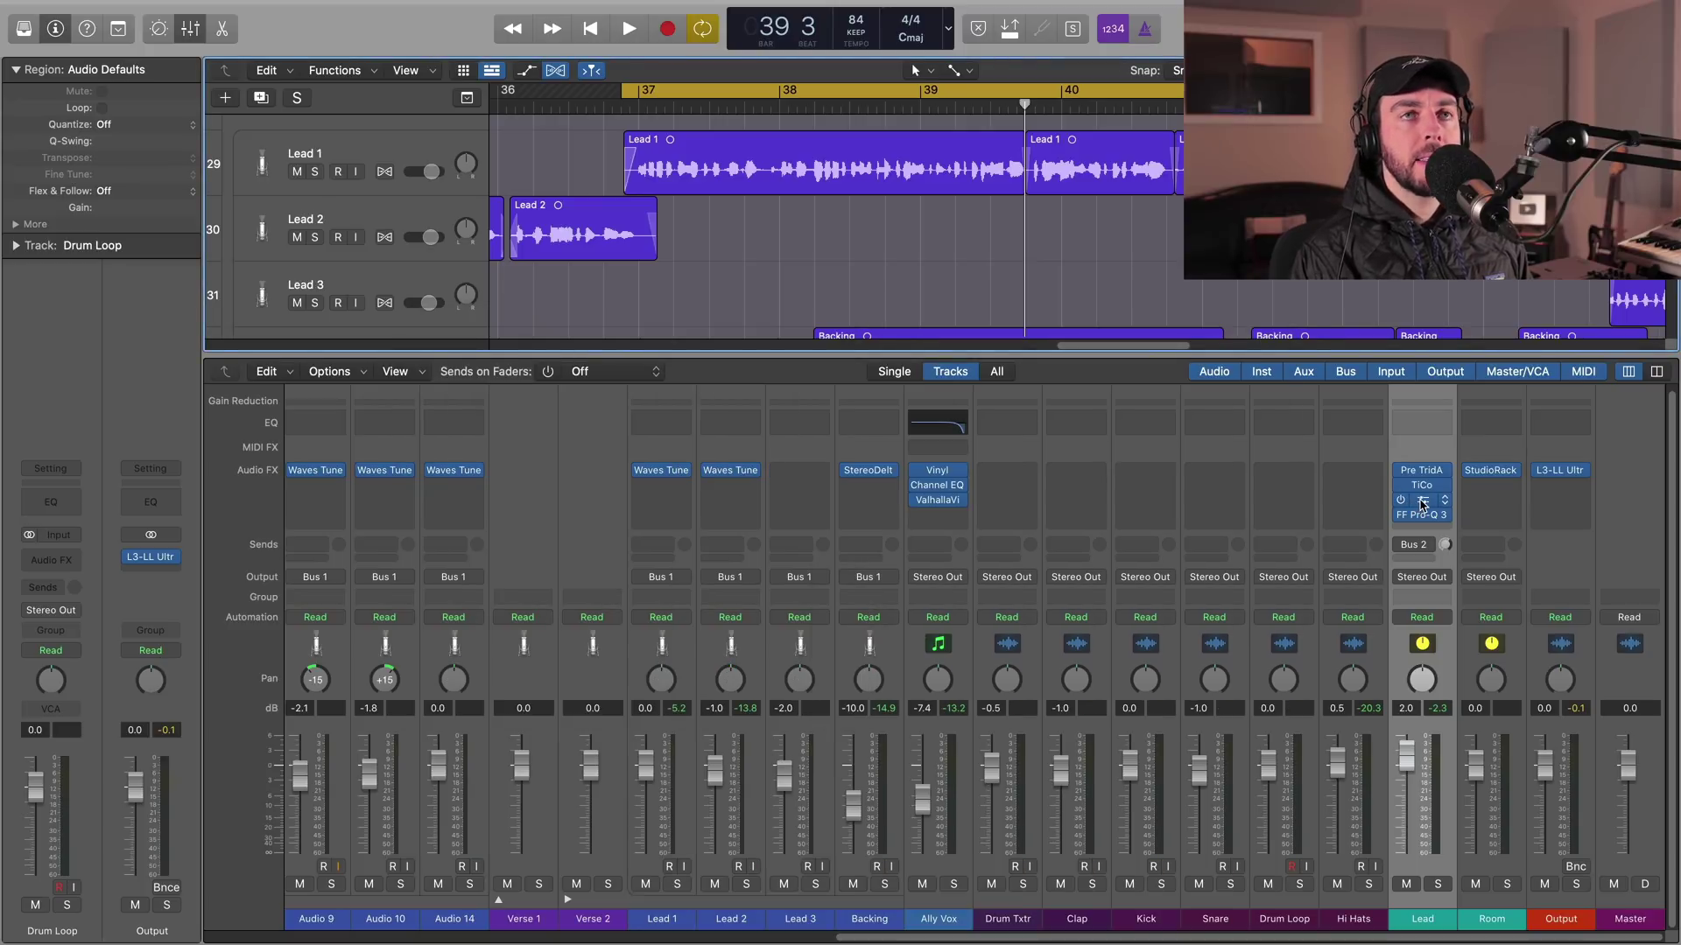
left_click(1421, 500)
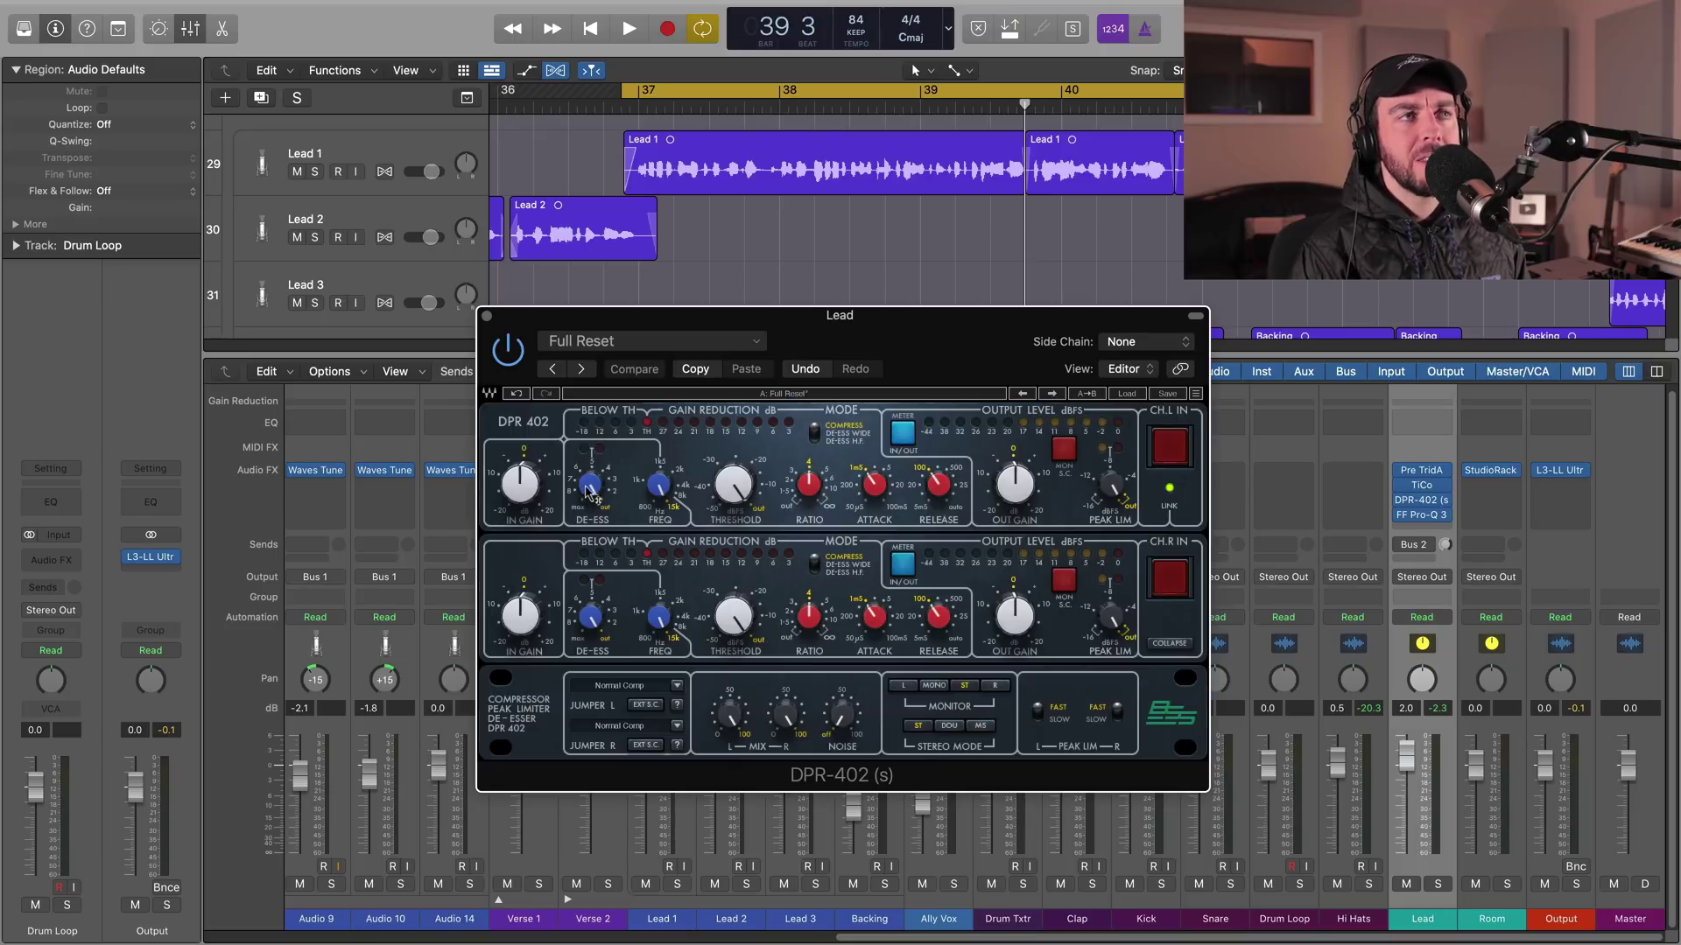
key("space")
mouse_move(658, 484)
left_mouse_down()
mouse_move(590, 475)
mouse_move(660, 494)
left_mouse_up()
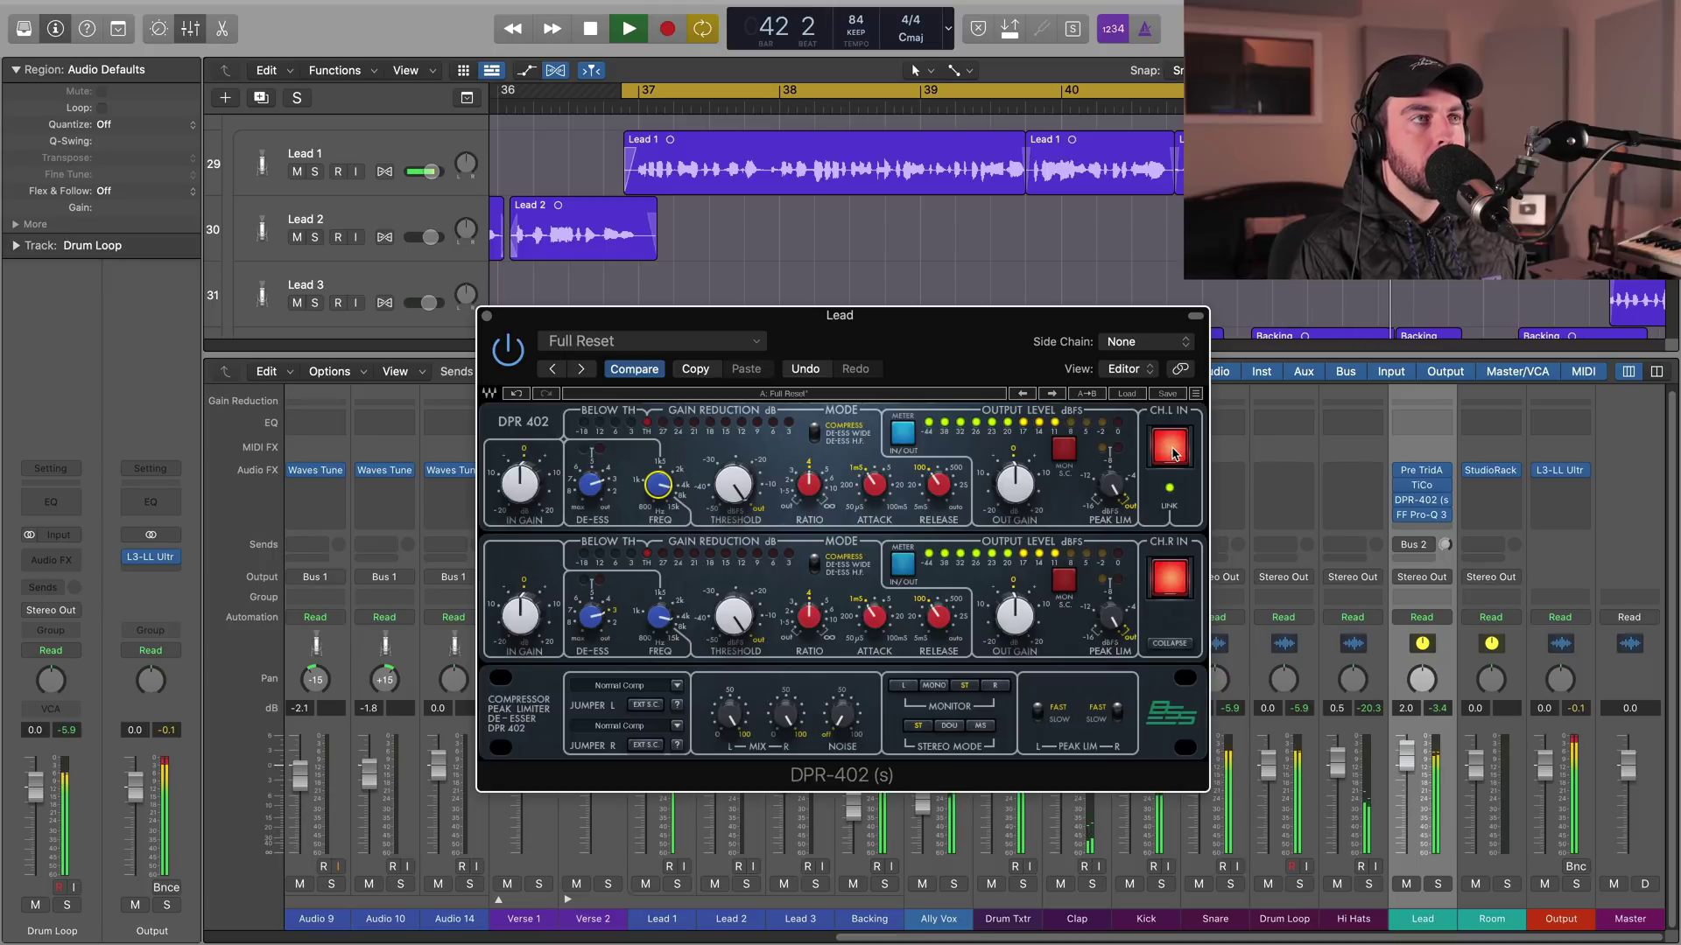
key("space")
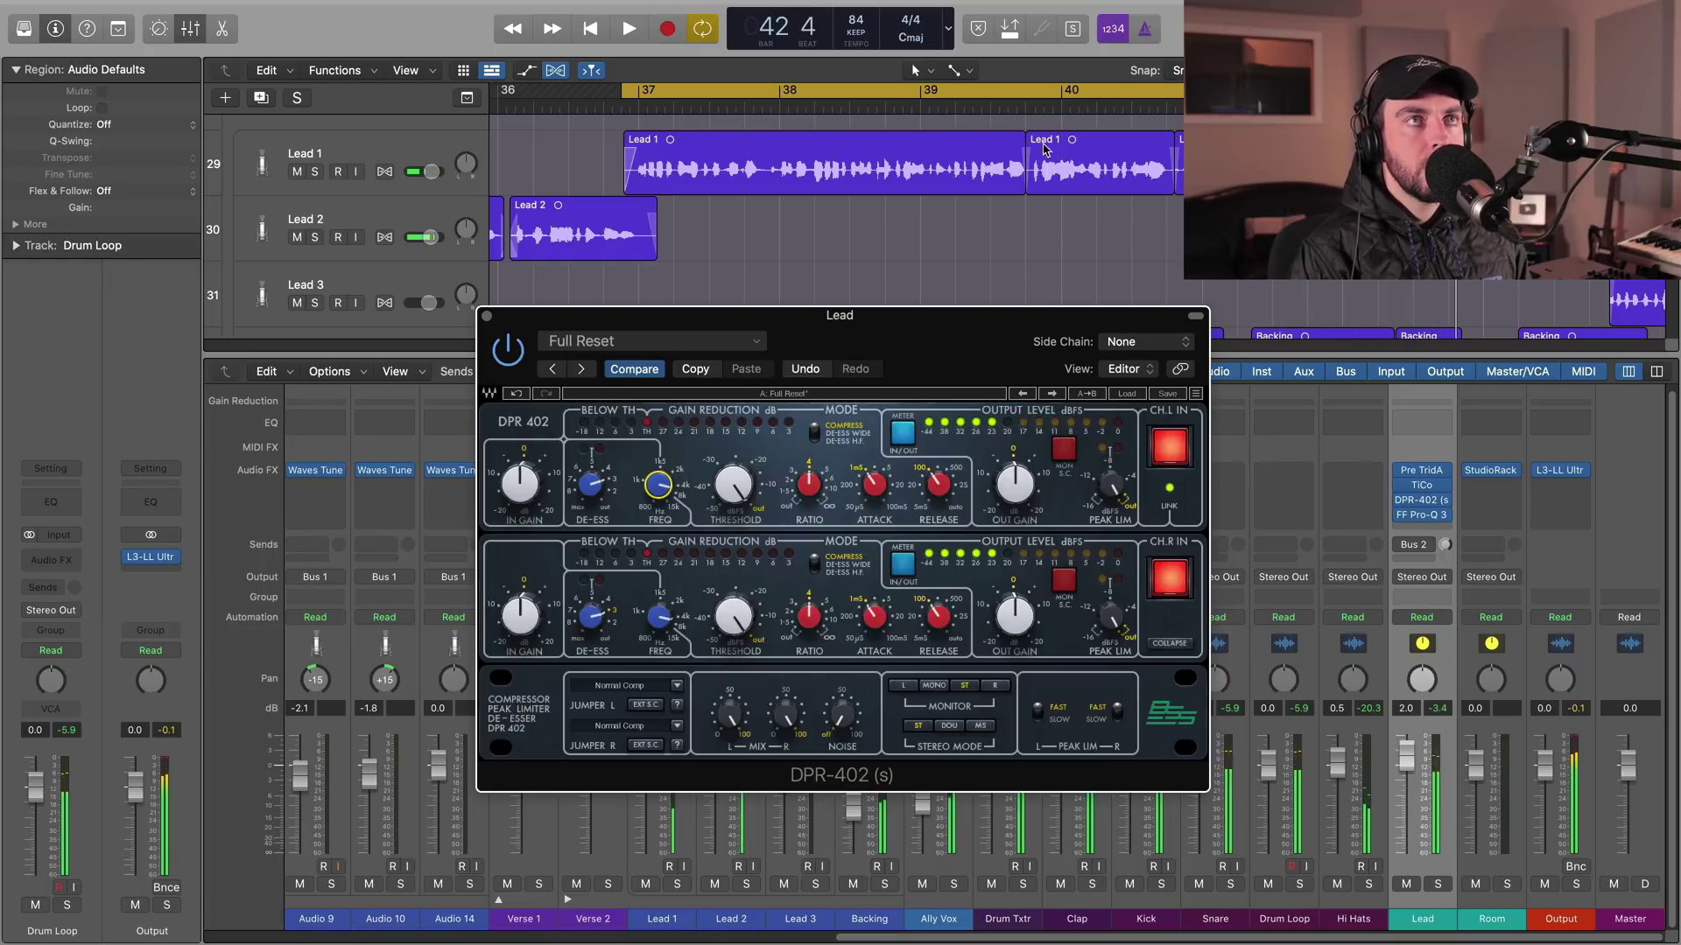
Turn off cycling, start playback from just before bar 40, compare DPR-402 switched out and back in, and close it.
left_click(1028, 109)
key("c")
left_click(1161, 449)
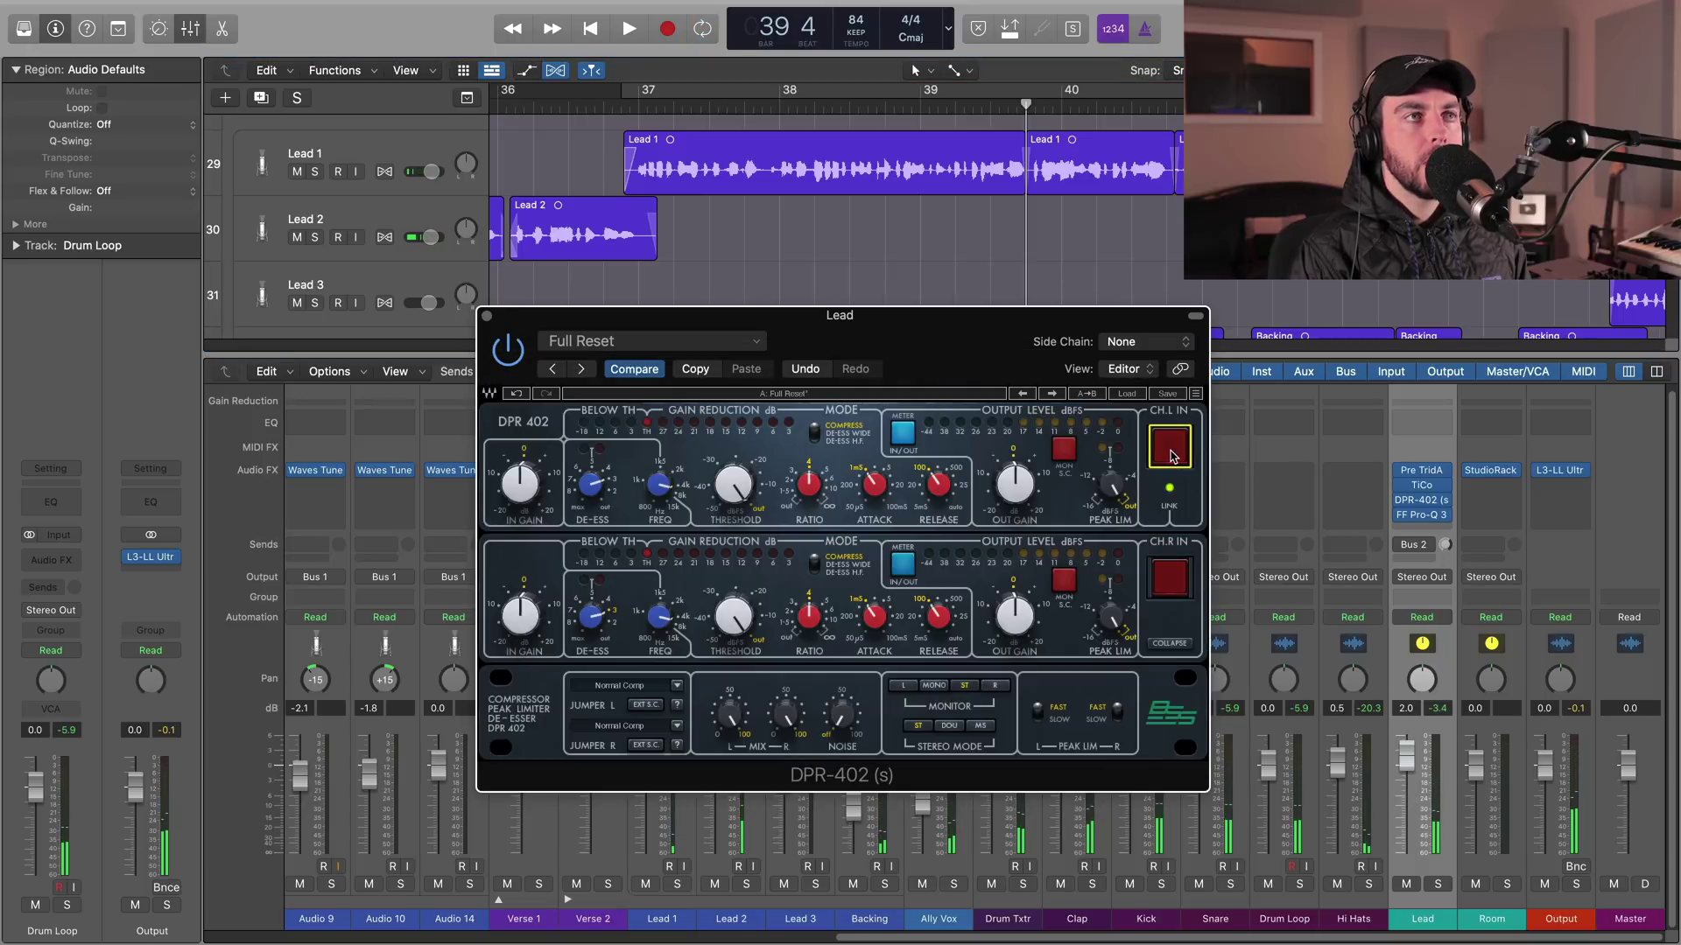
key("space")
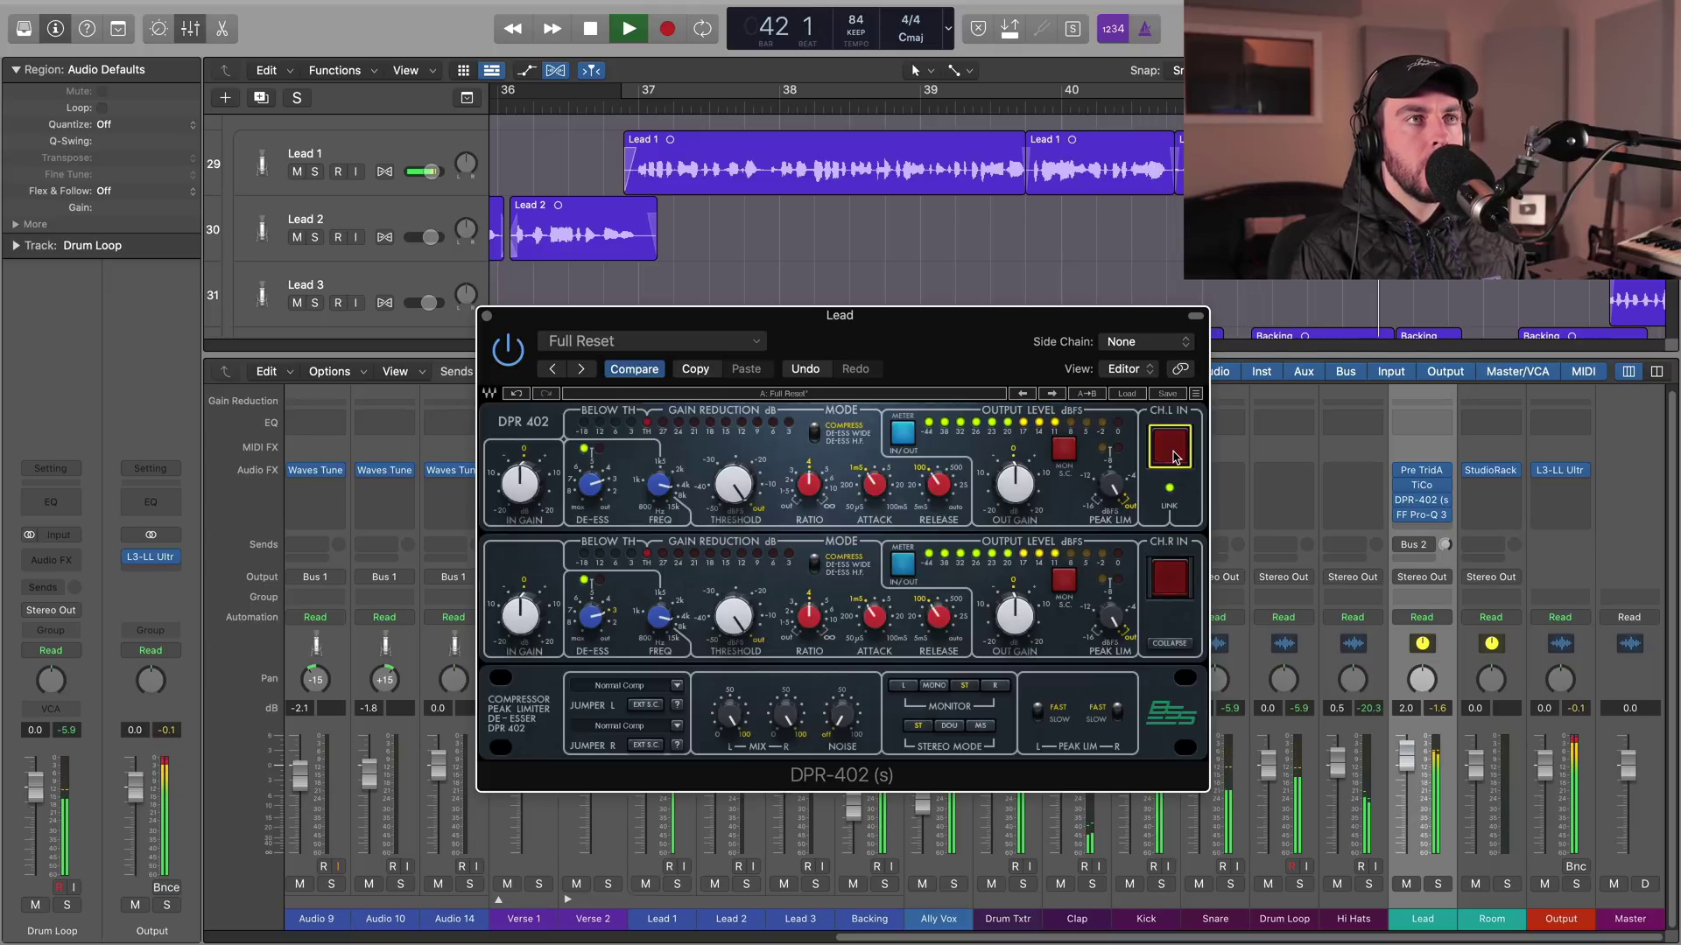
left_click(1174, 456)
key("space")
key("space")
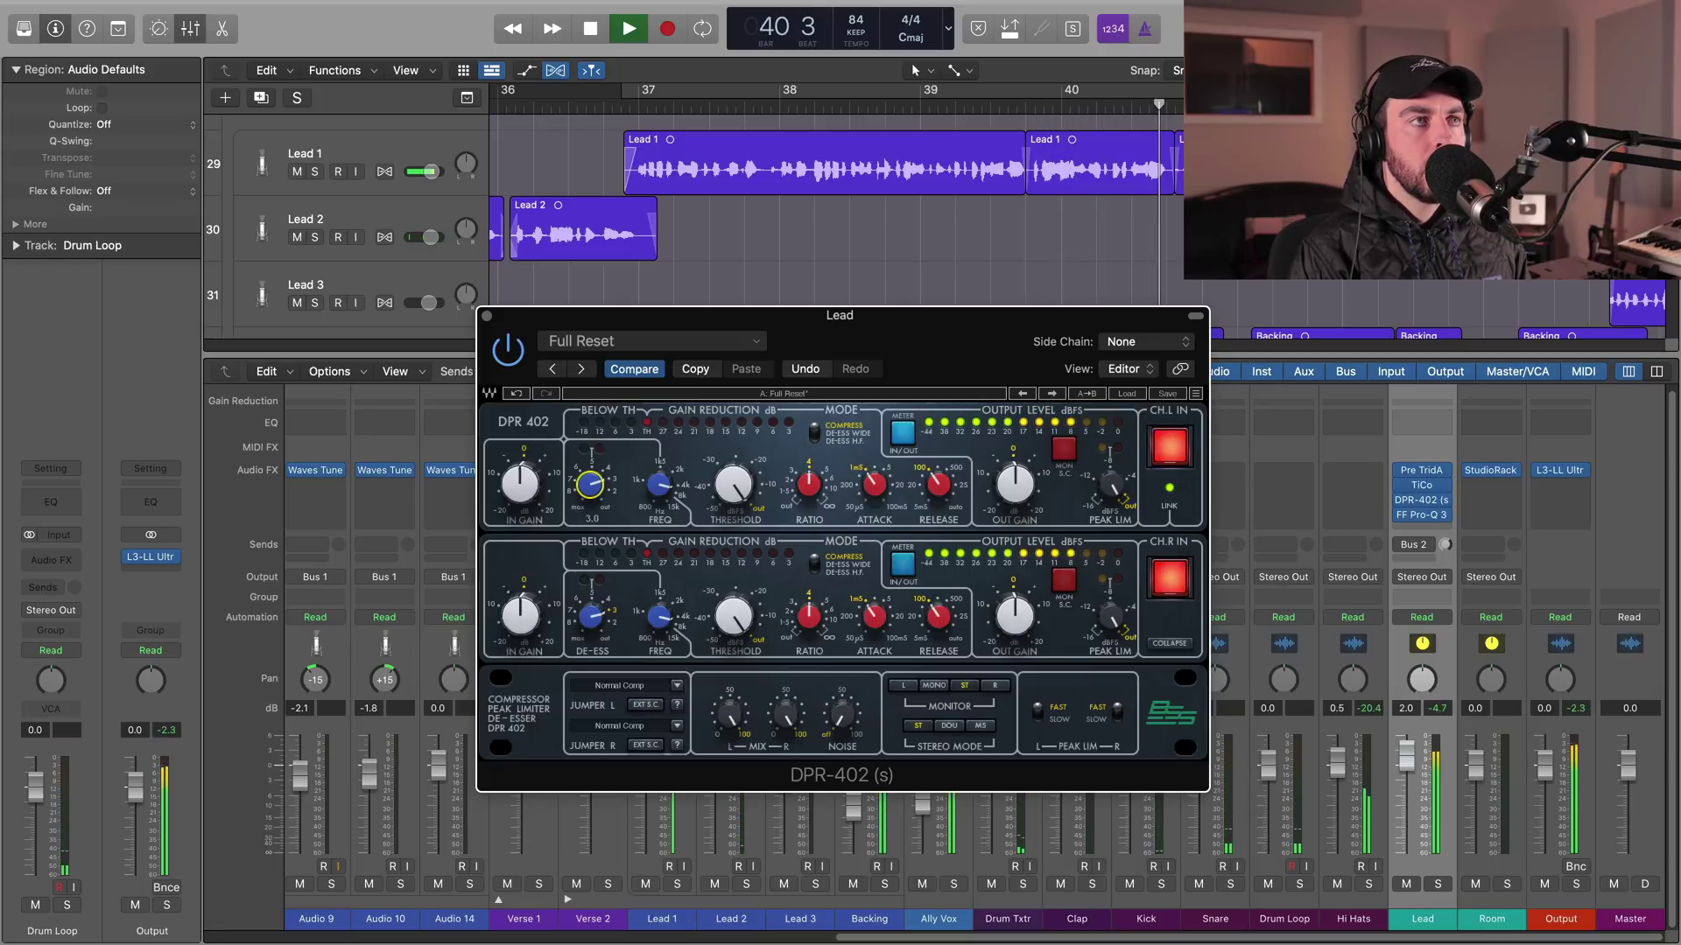
mouse_move(595, 489)
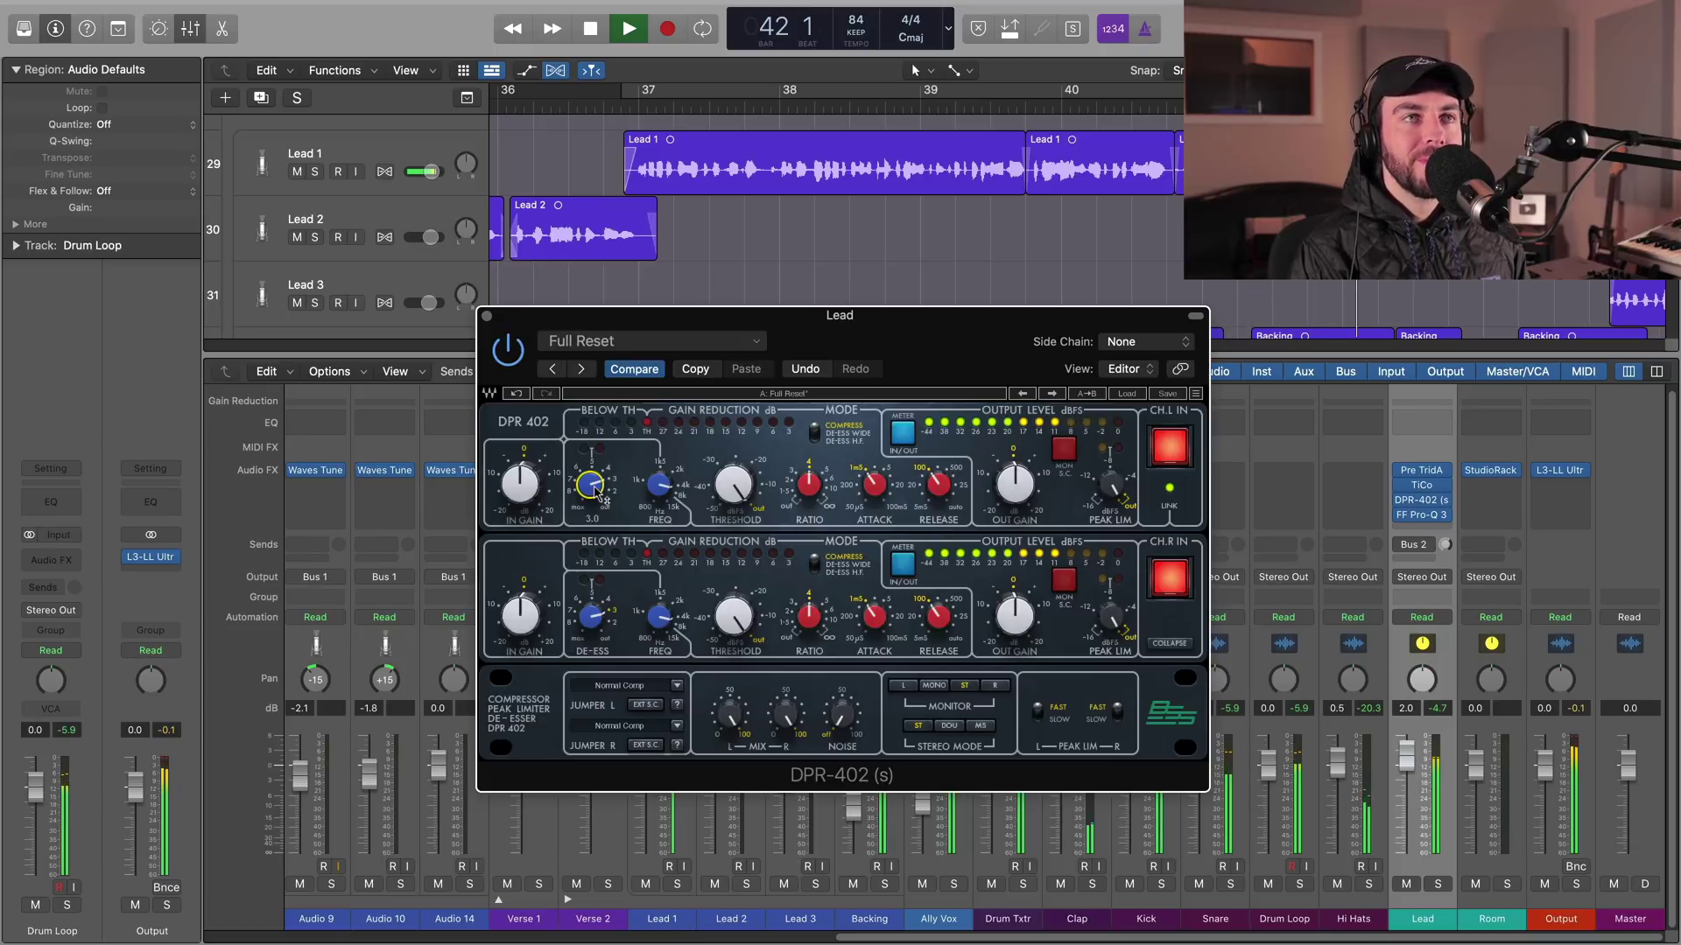
key("space")
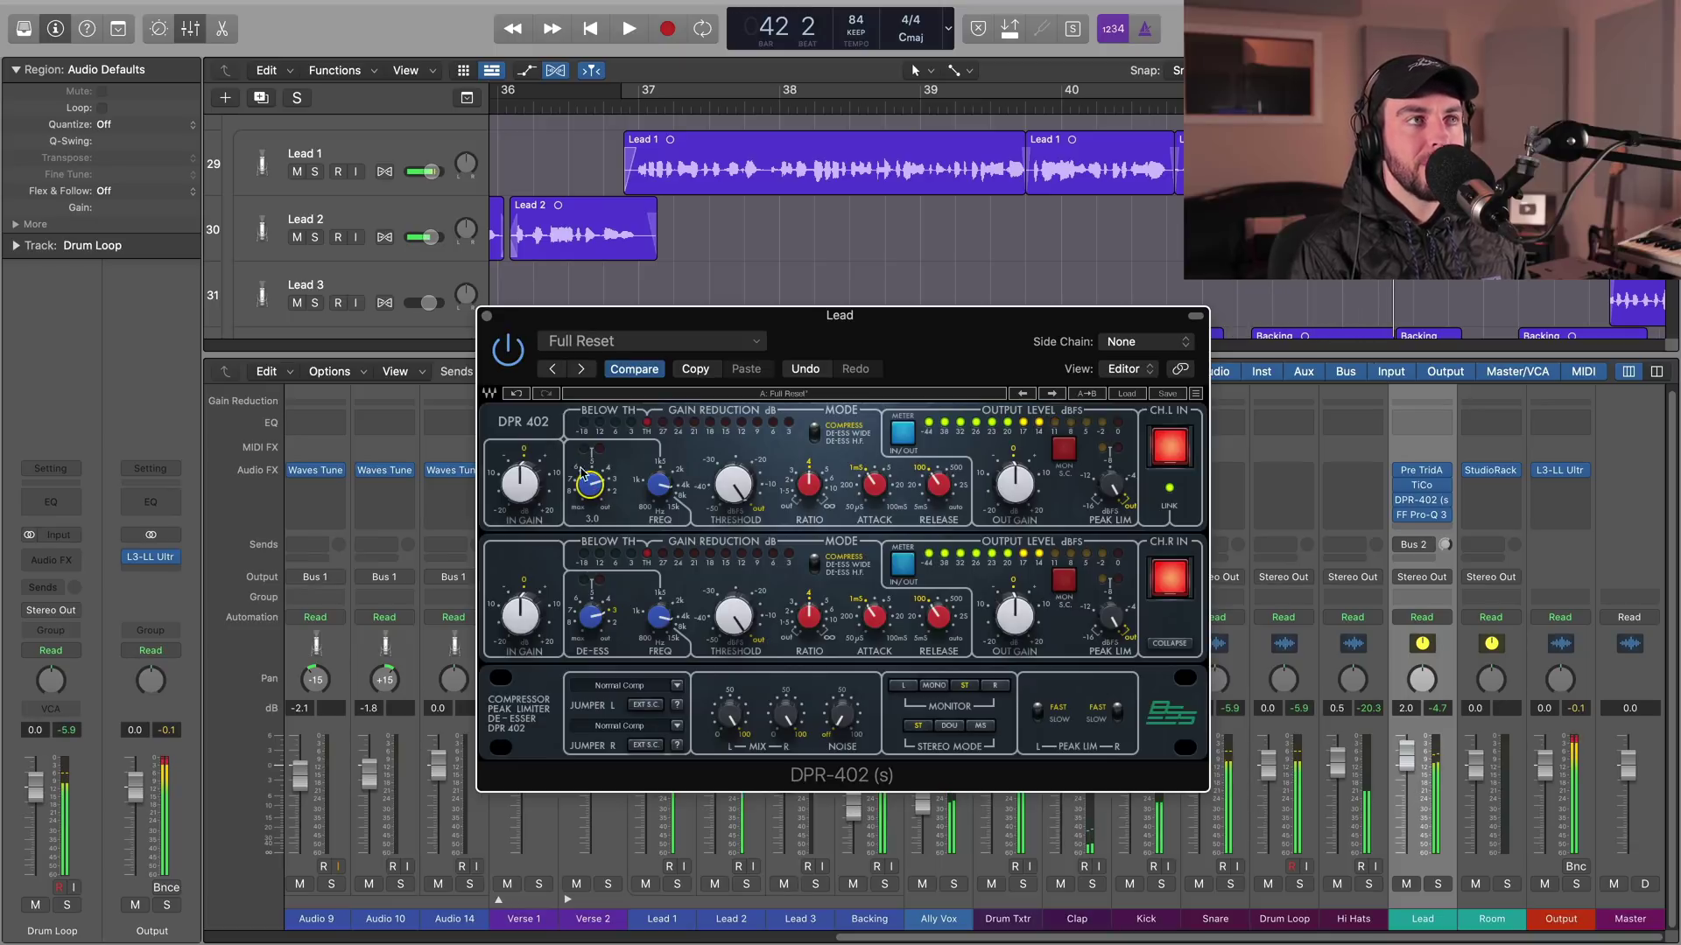
left_click(487, 316)
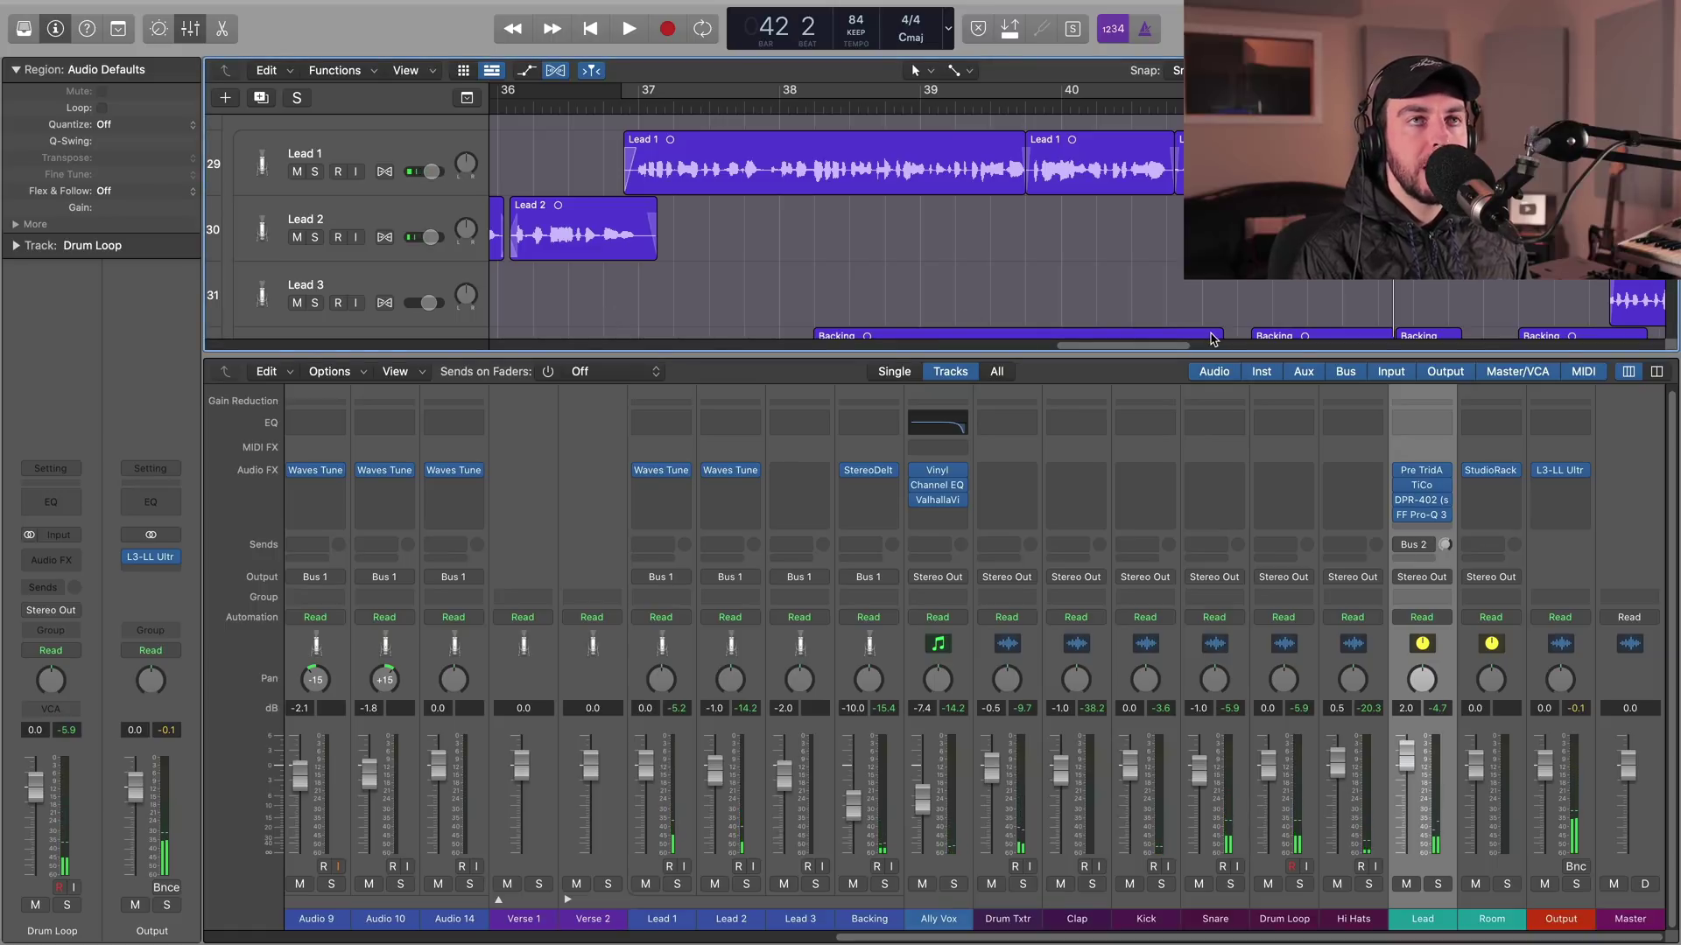
Reopen DPR-402 on the Lead bus to examine its Peak Lim control, and close the plug-in.
left_click(1413, 505)
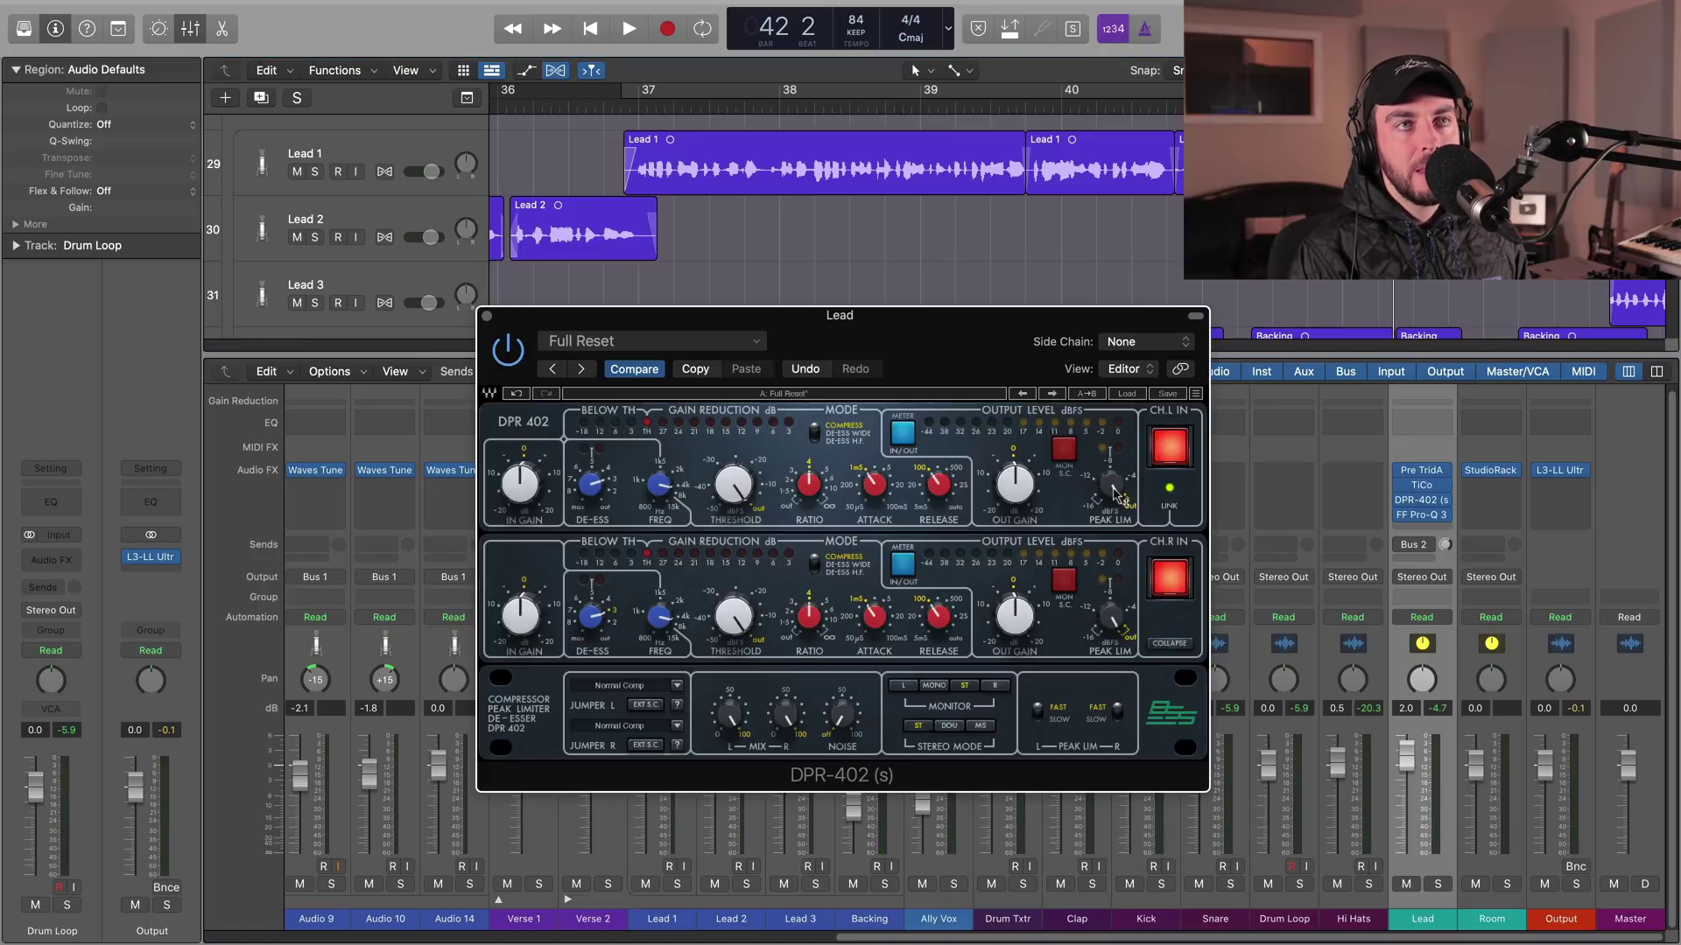
mouse_move(1114, 495)
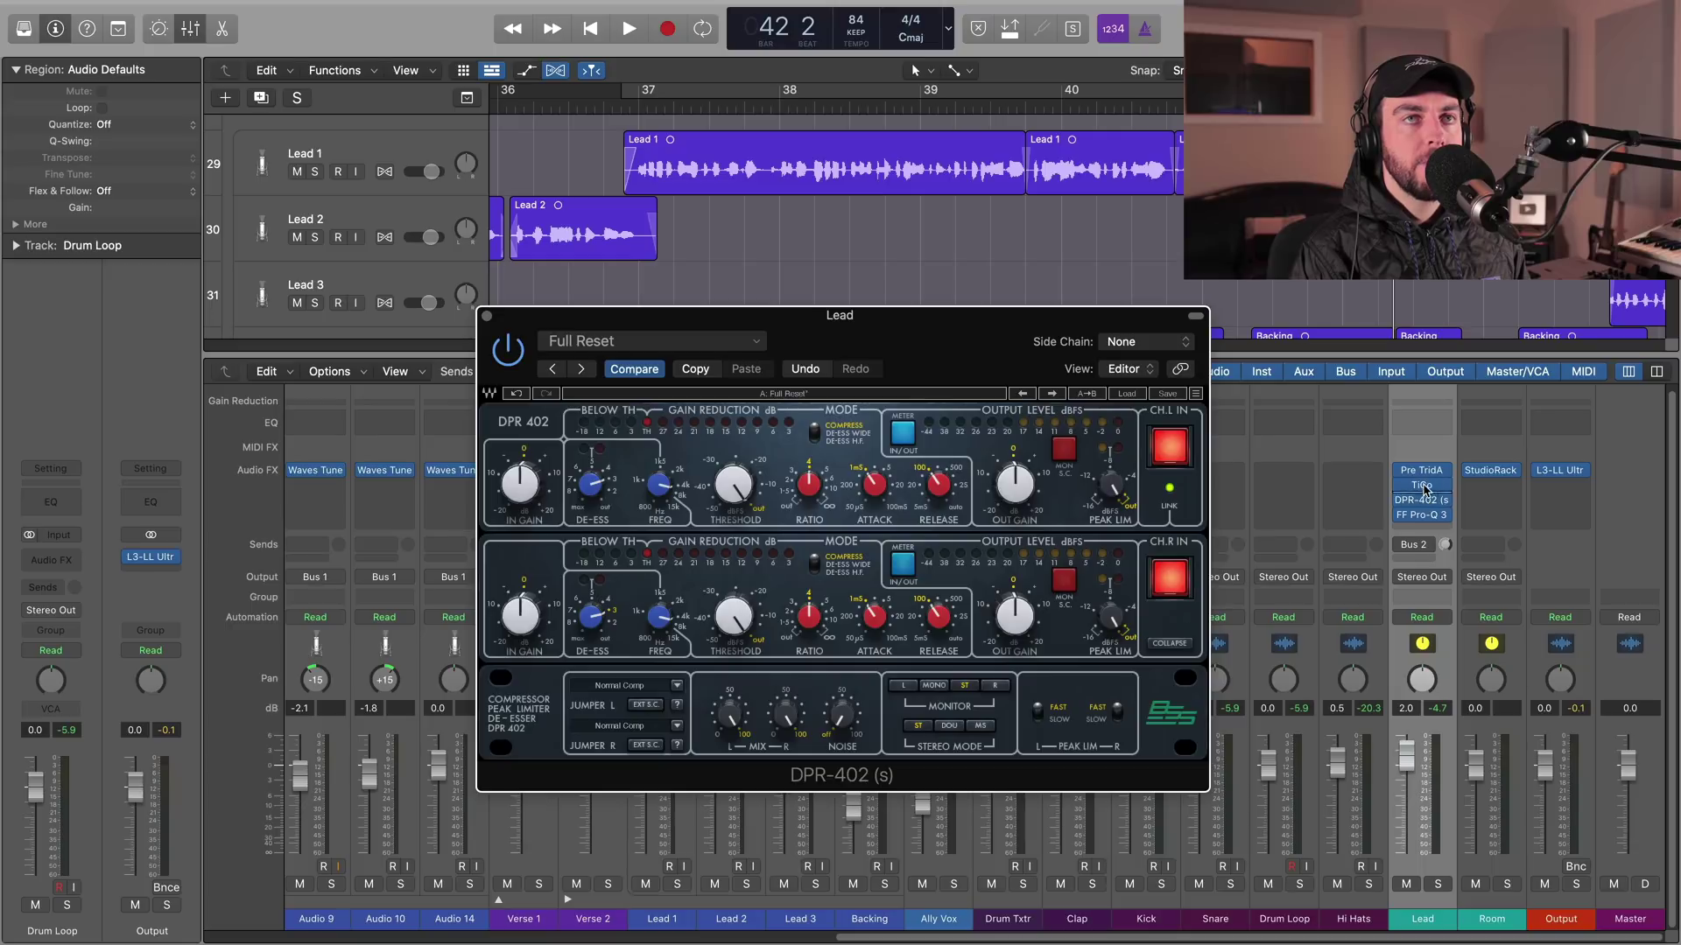
left_click(487, 317)
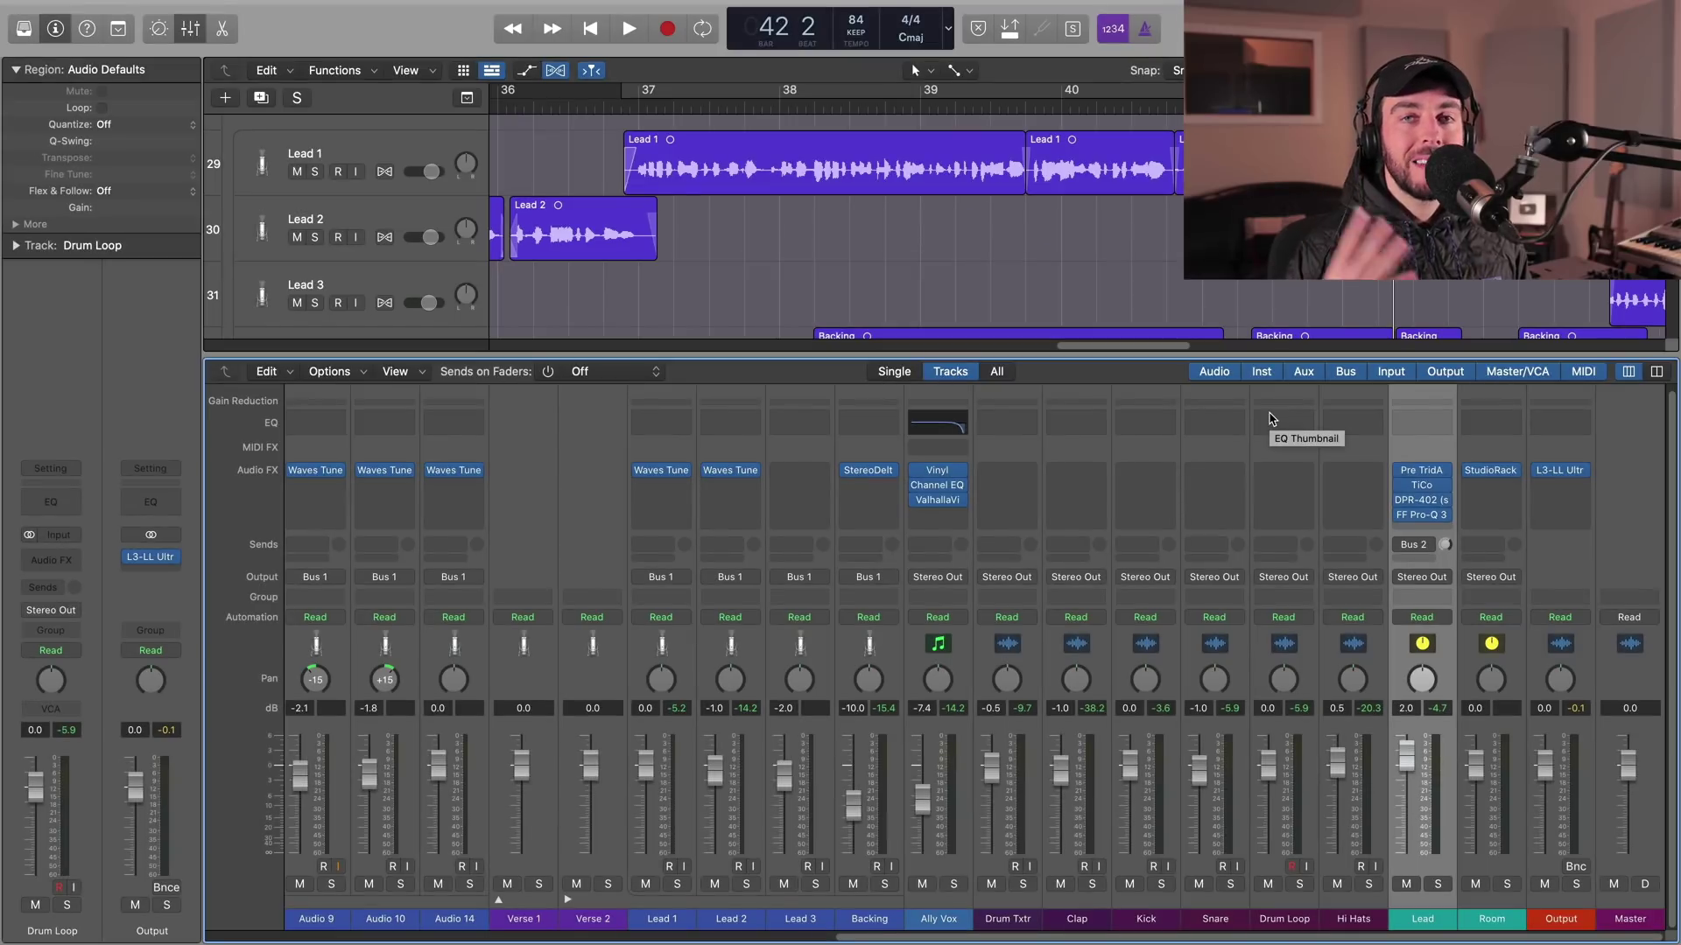
mouse_move(1426, 518)
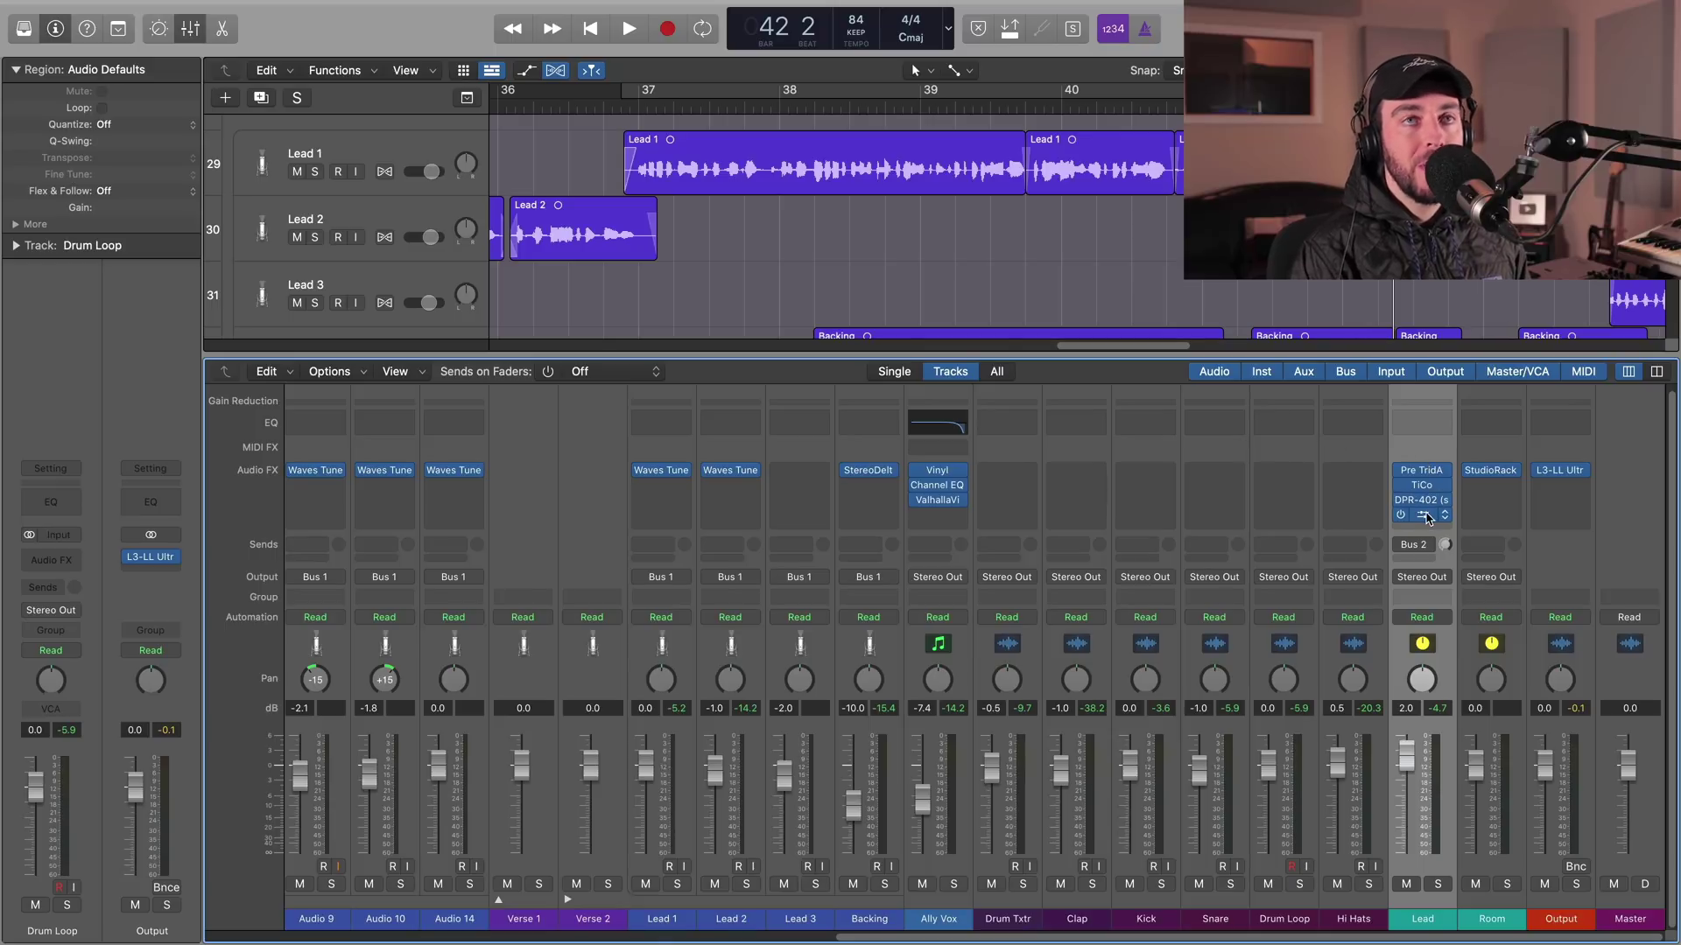
Open FF Pro-Q 3 on the Lead bus, turn on cycling, and play the section to examine the vocal's frequency peaks.
left_click(1425, 518)
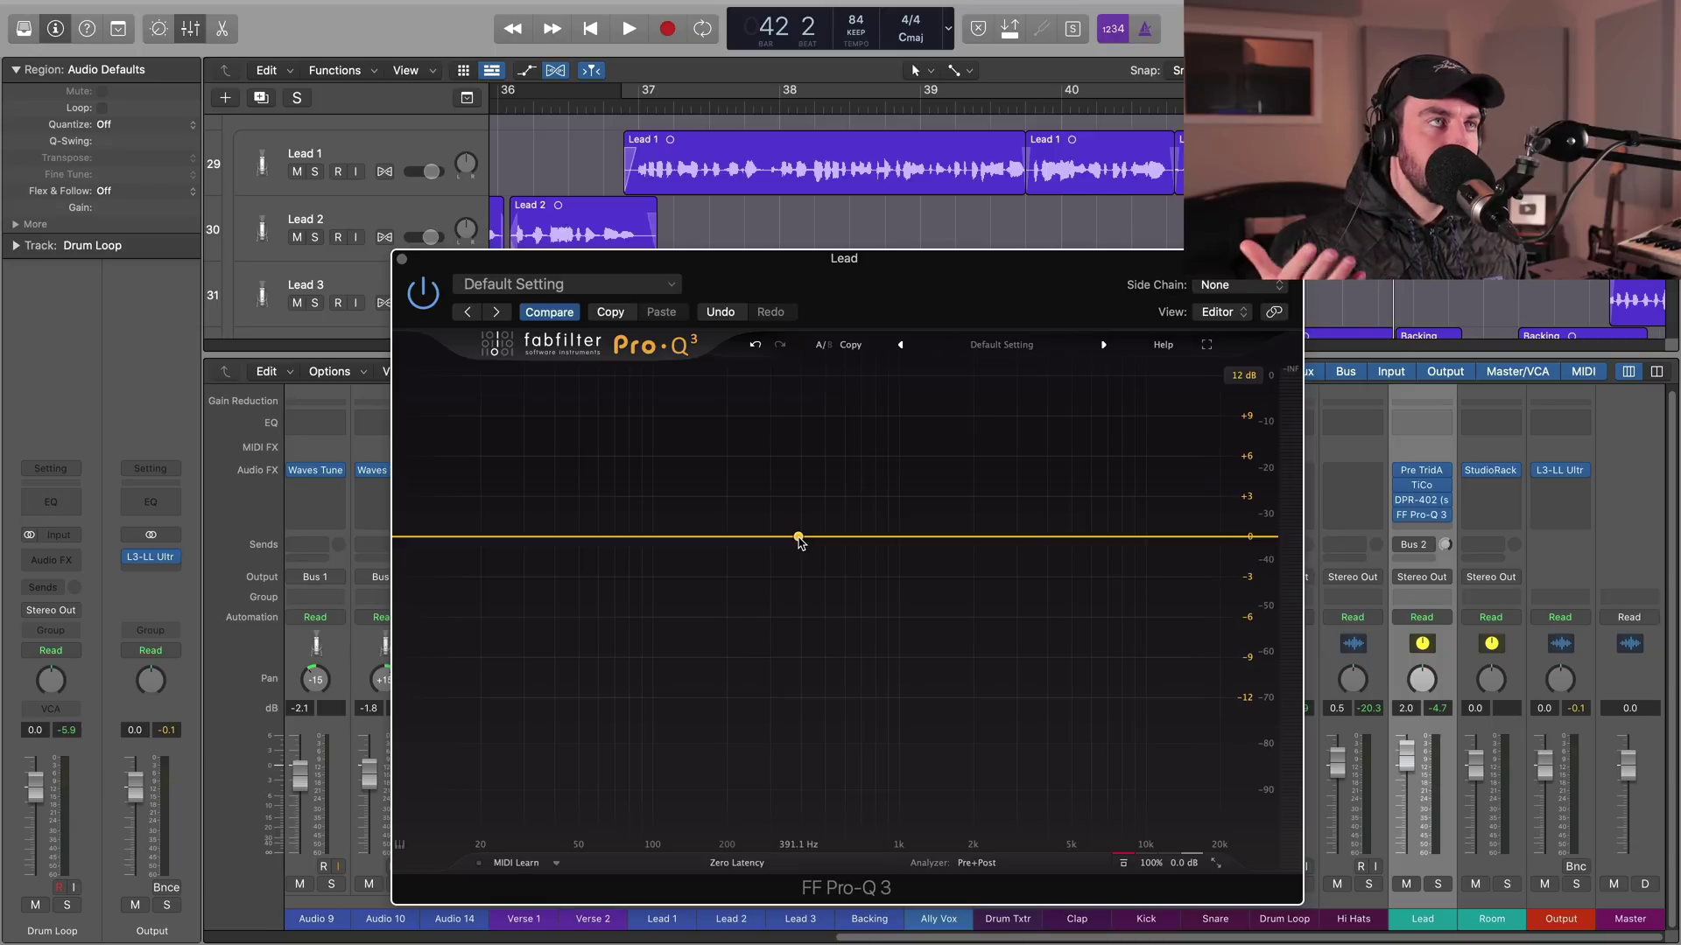
key("c")
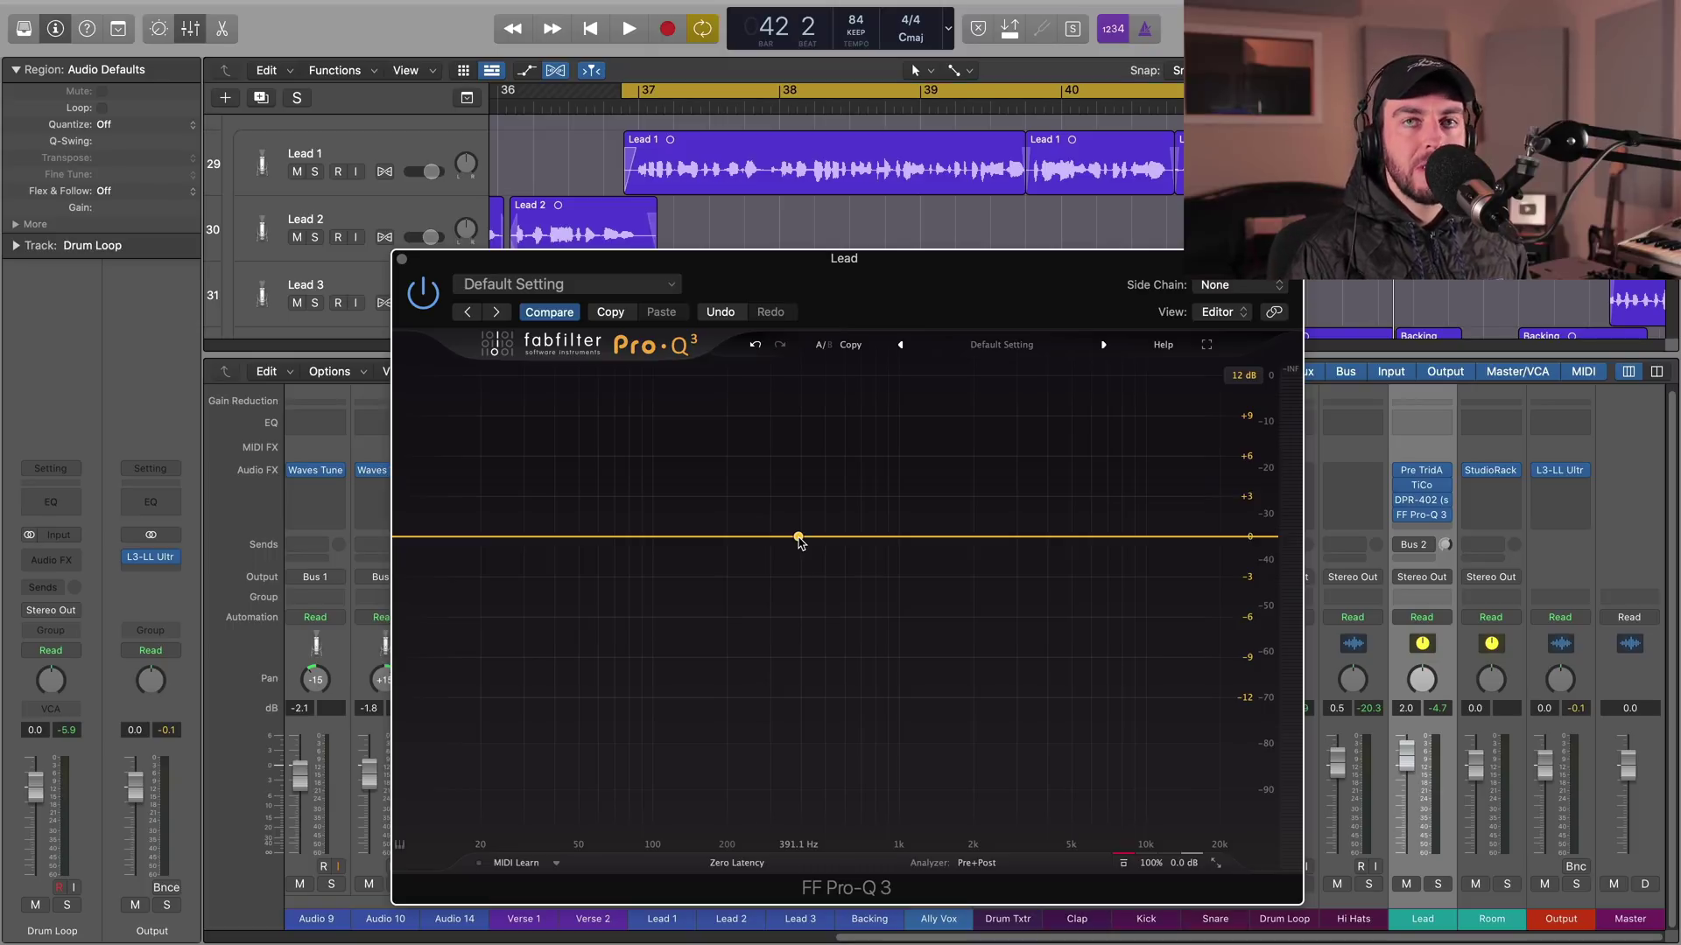
left_click_drag(801, 540, 877, 541)
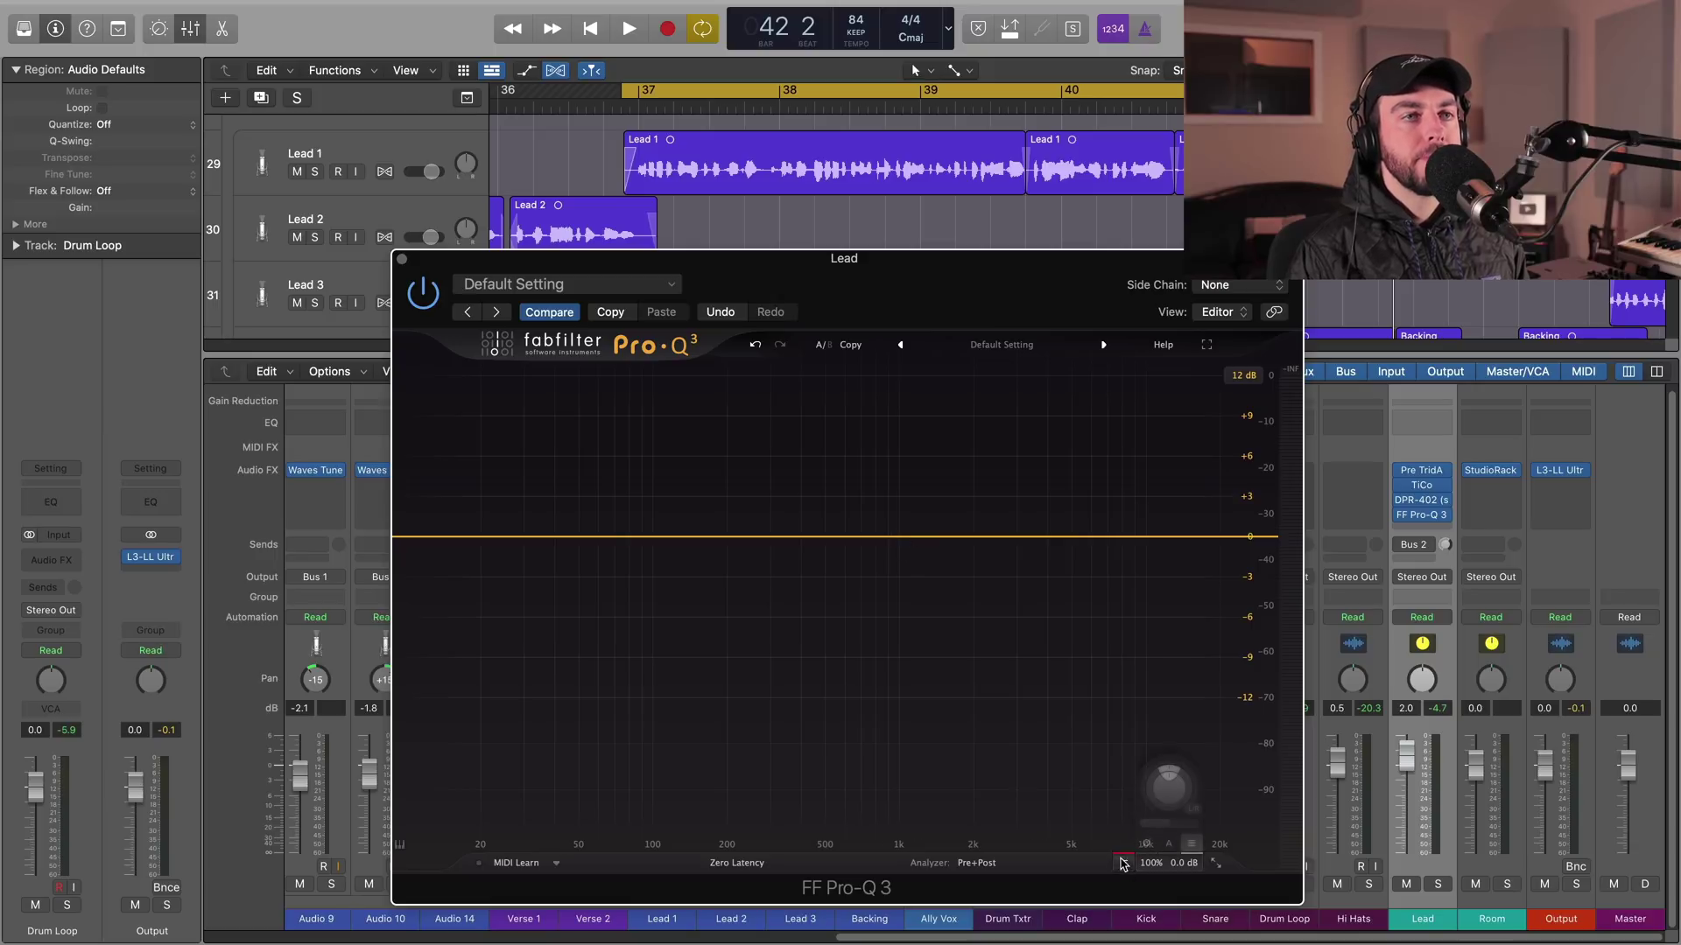
key("space")
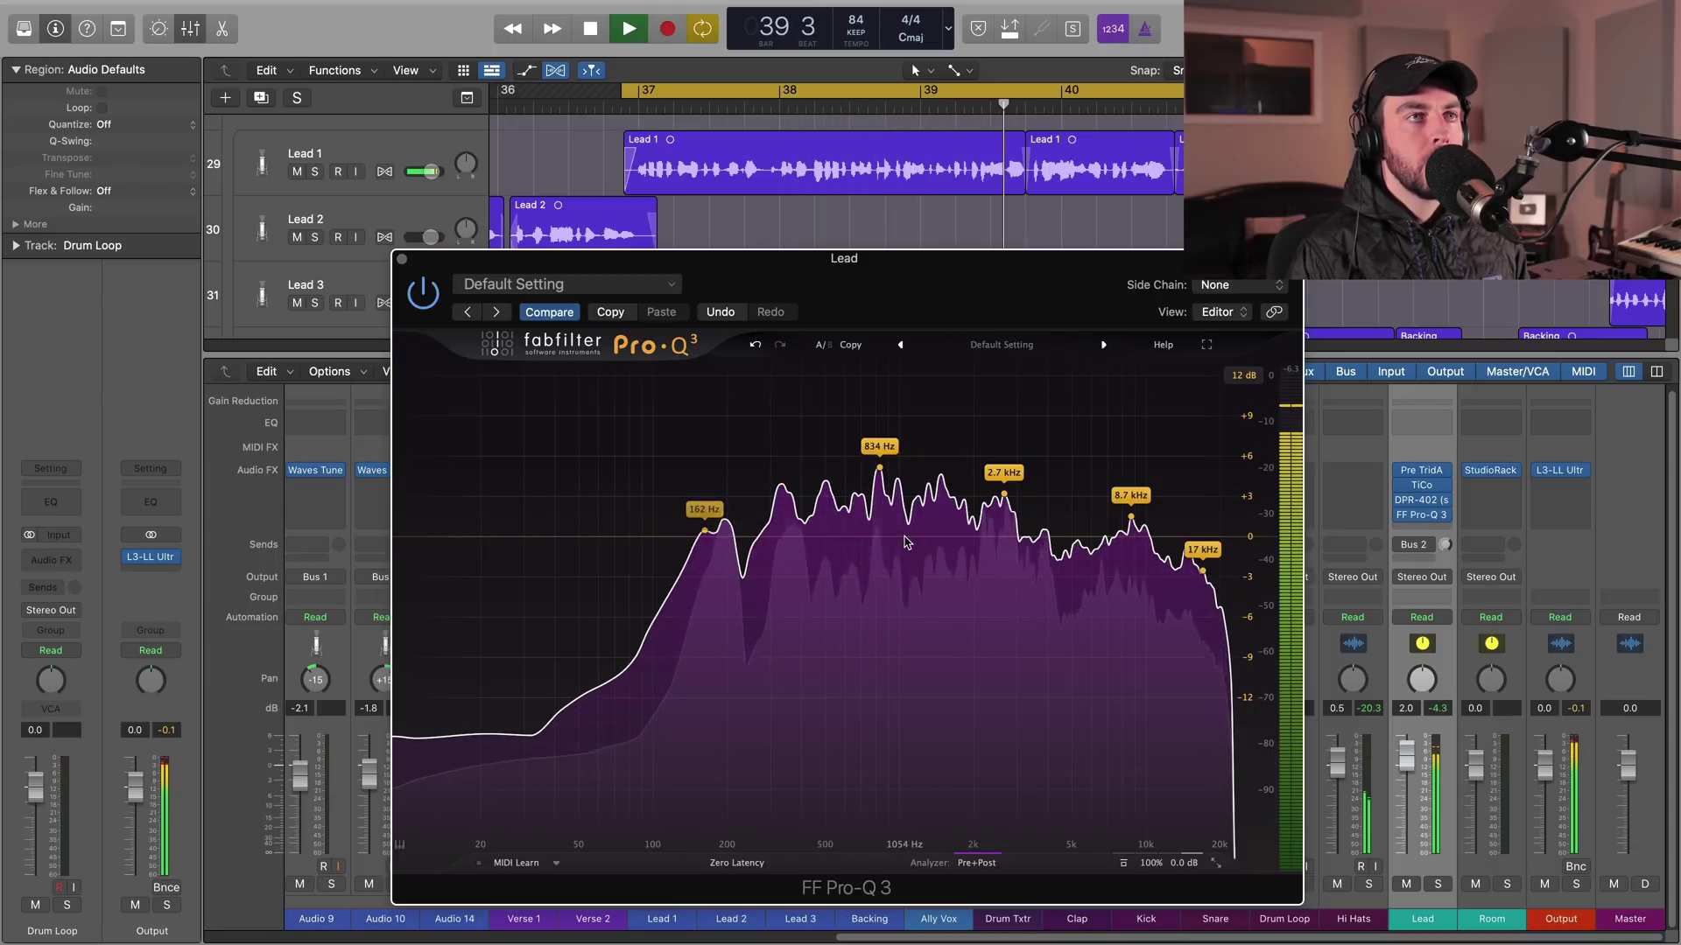
key("space")
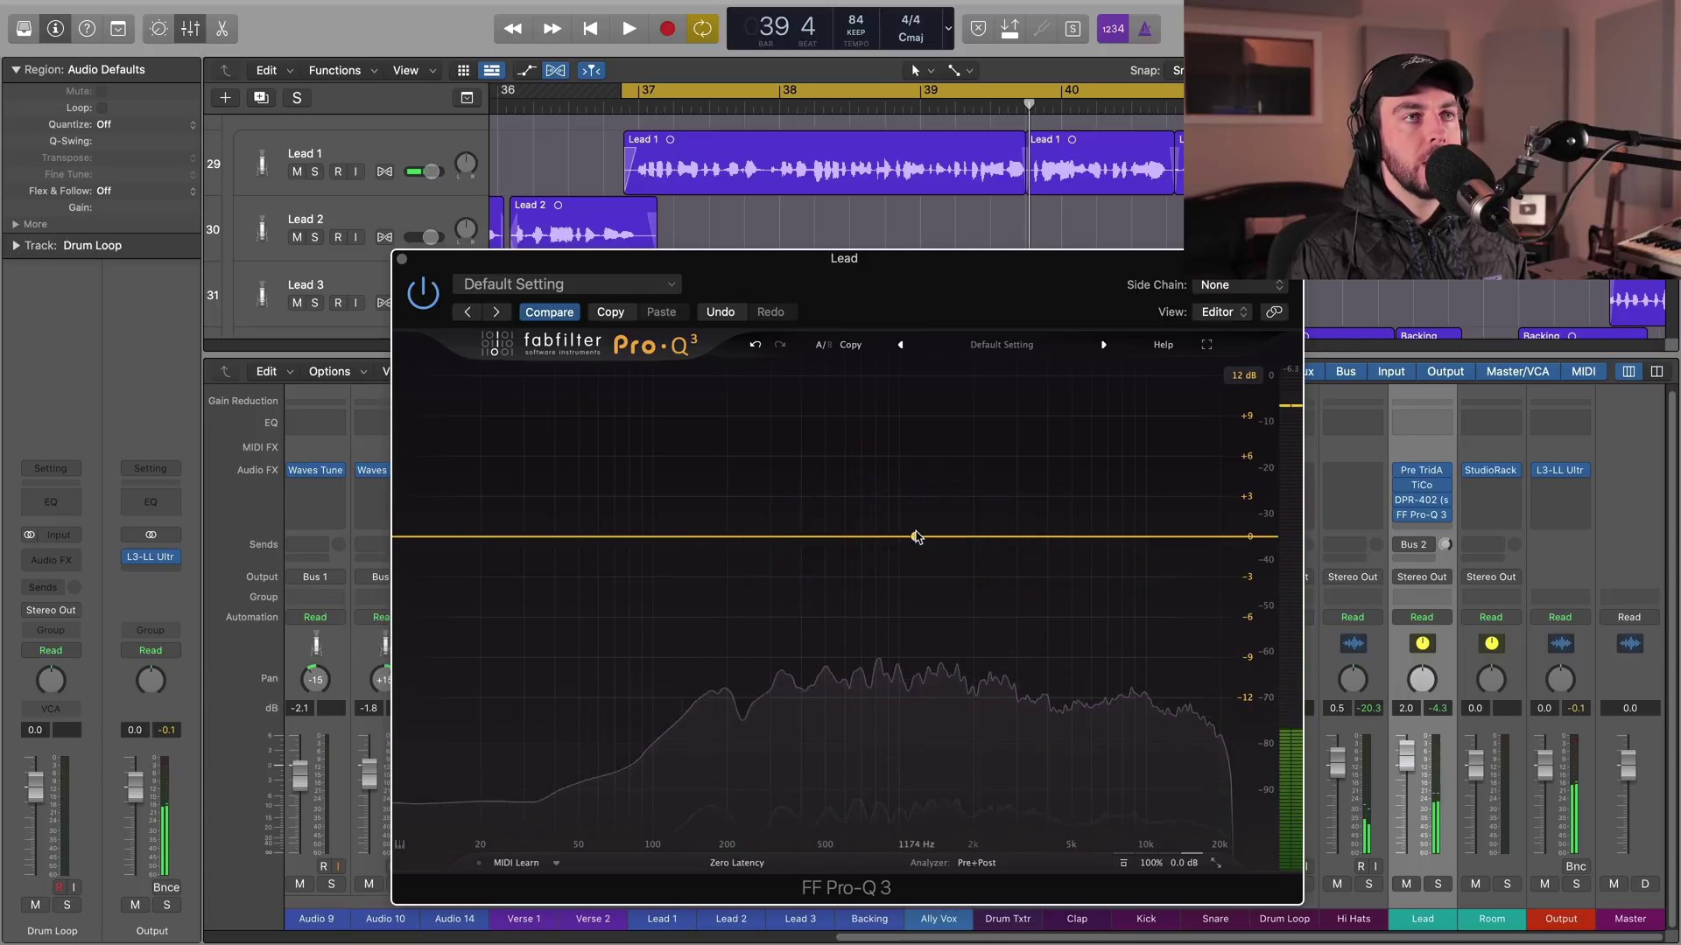
Add bell bands at about 1.1 kHz and 2.5 kHz, giving the higher one a Q of about 2.06 and dynamic range of about -2.4 dB.
left_click(913, 537)
left_click_drag(914, 538, 909, 538)
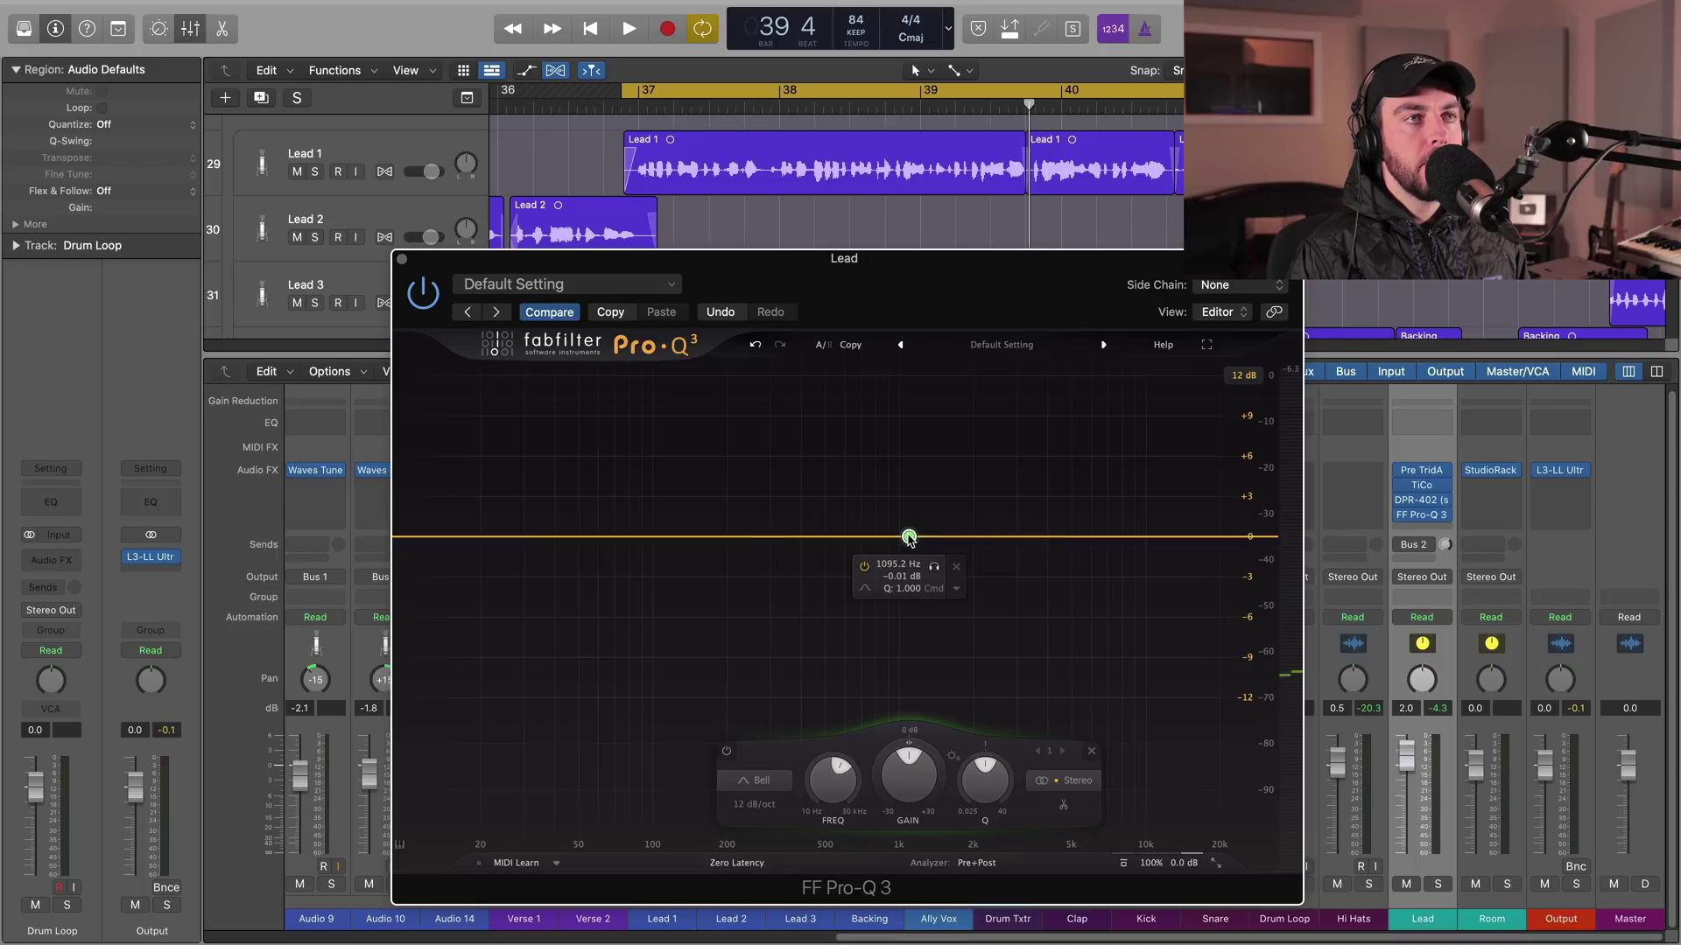
left_click(990, 537)
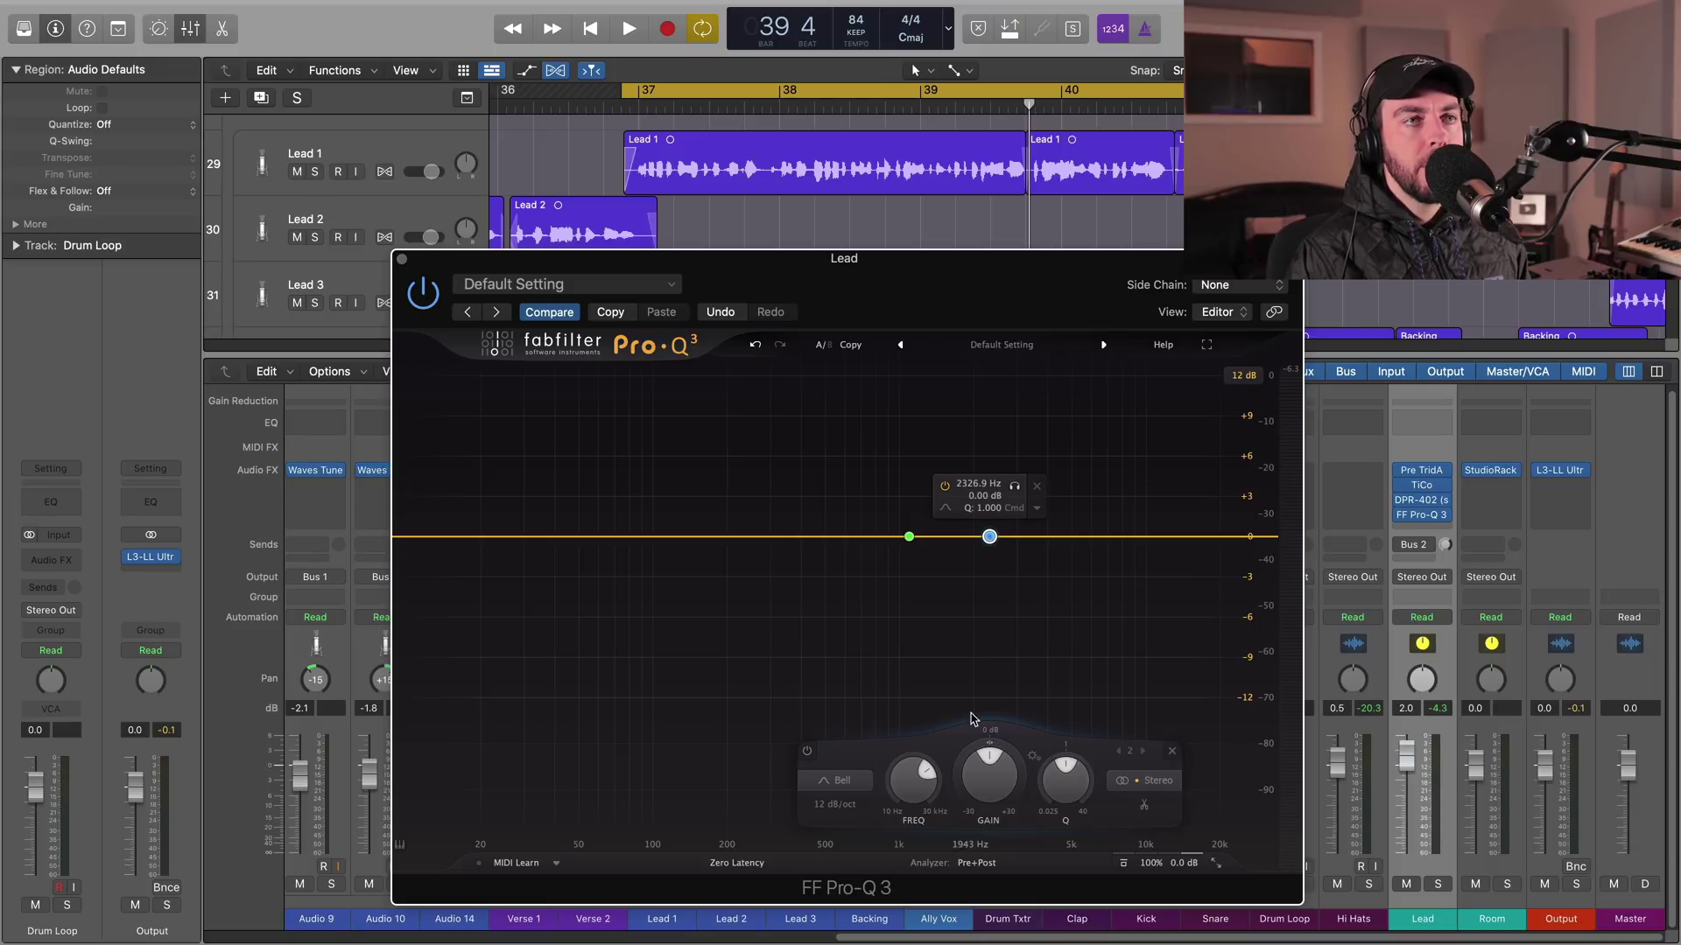
left_click_drag(982, 746, 978, 808)
left_click_drag(989, 536, 1000, 560)
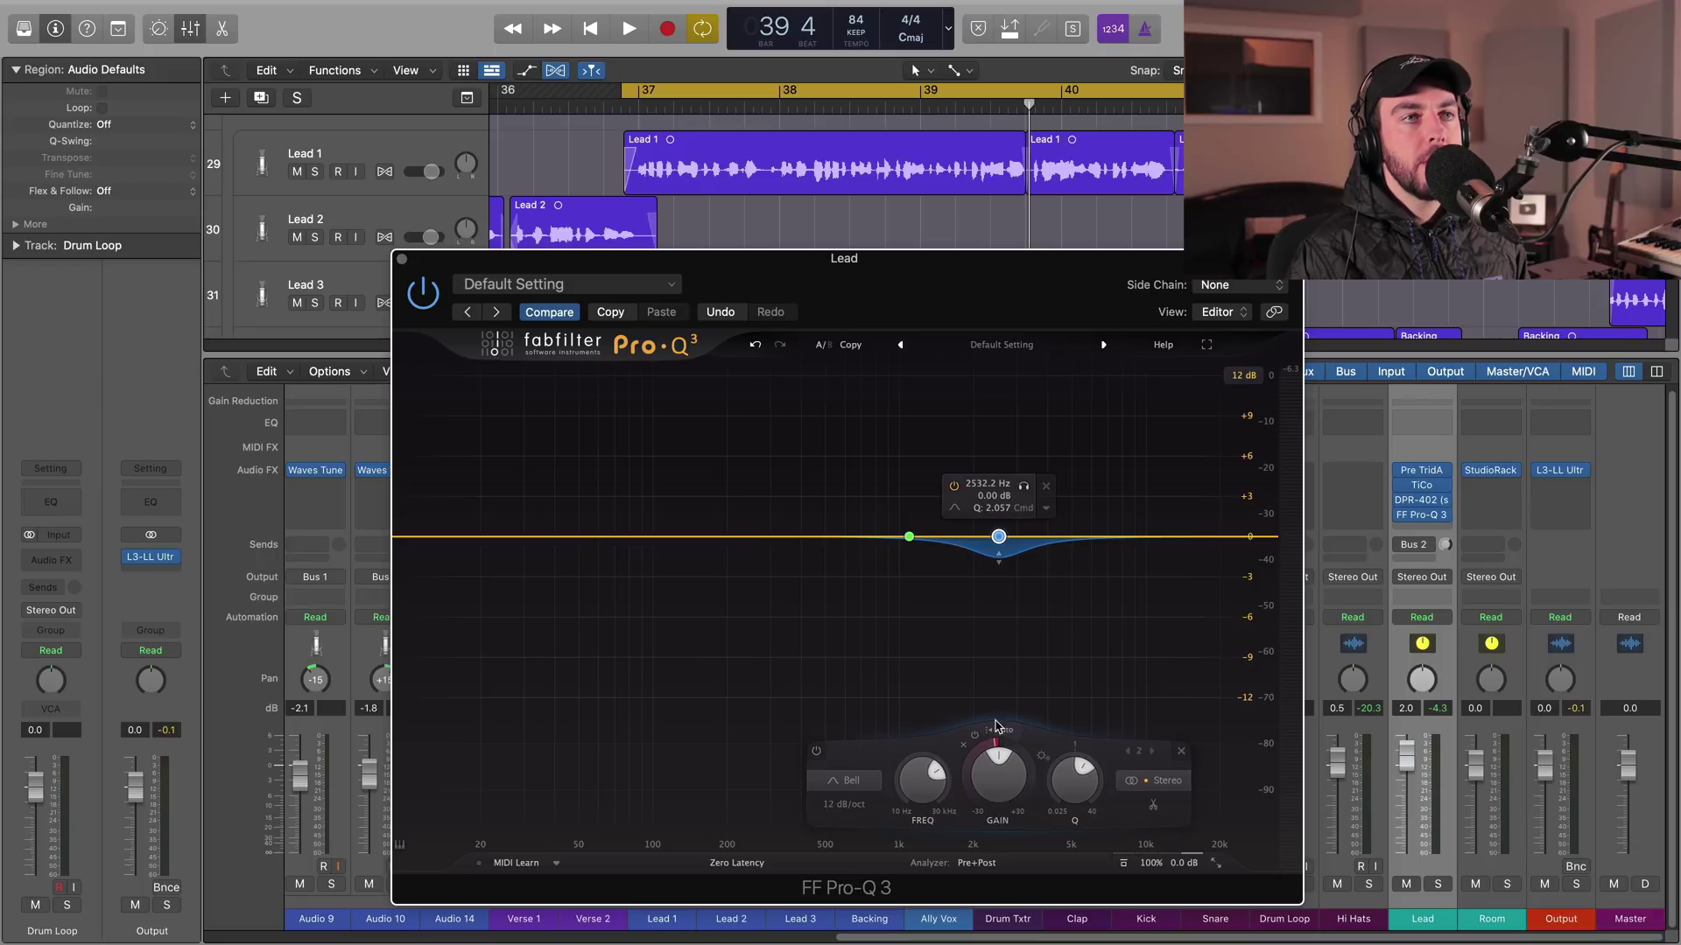
left_click_drag(991, 753, 982, 769)
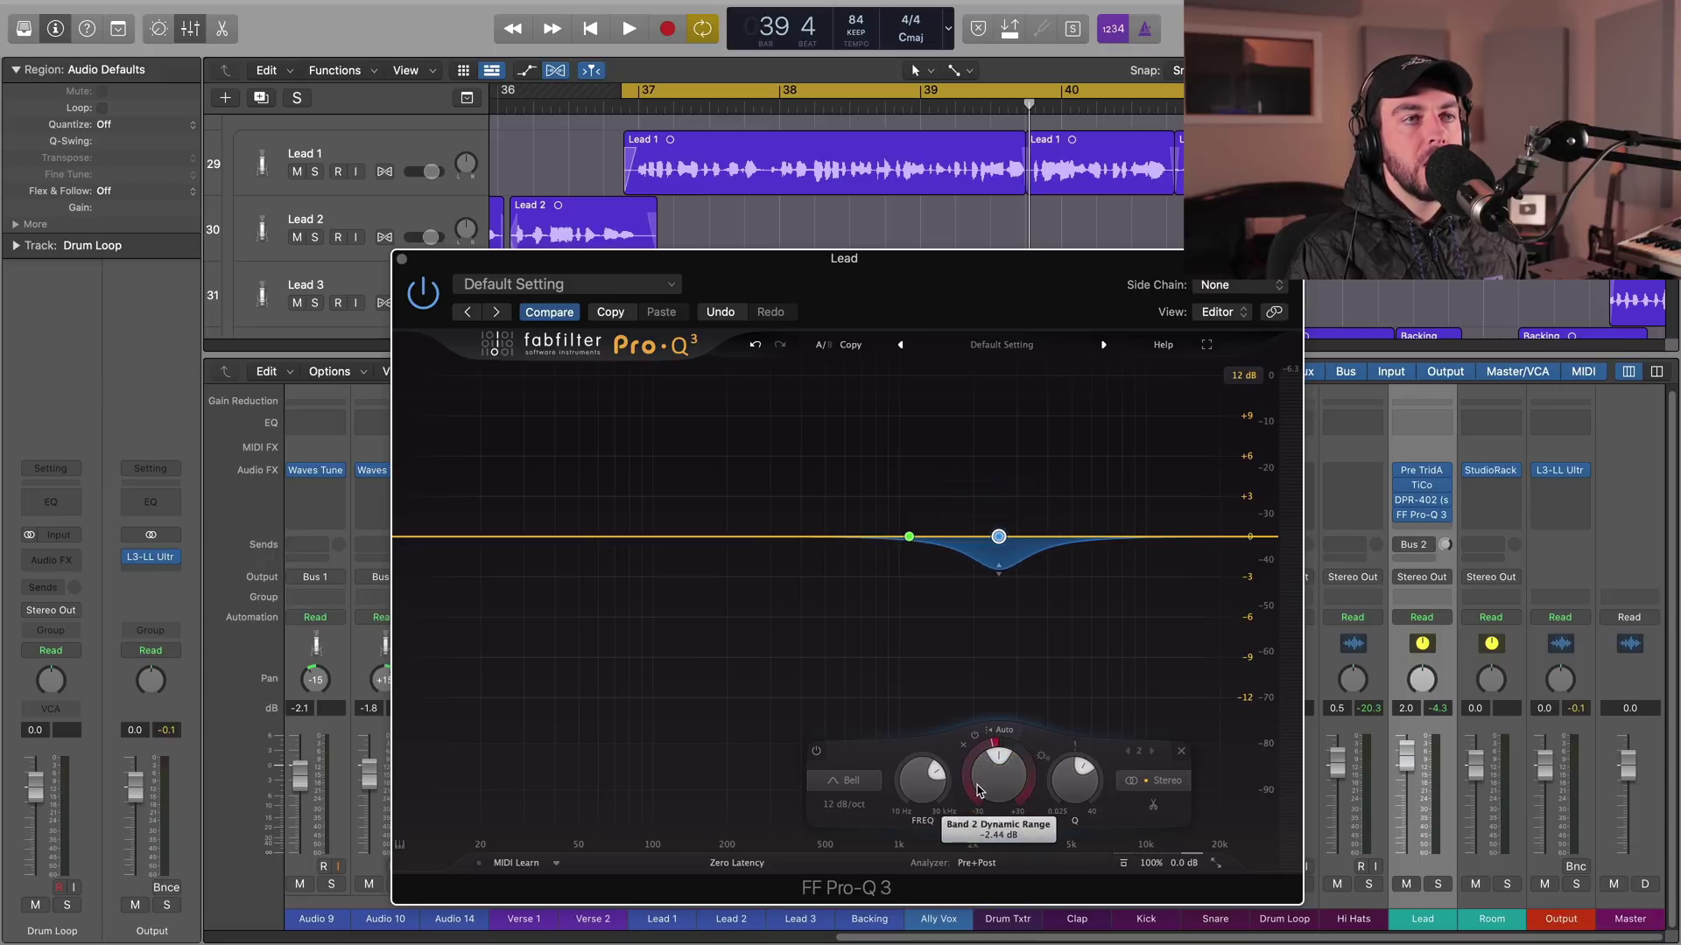
Give the 1.1 kHz band a downward dynamic range and narrow its Q to about 3.65 while playing the section.
left_click(909, 536)
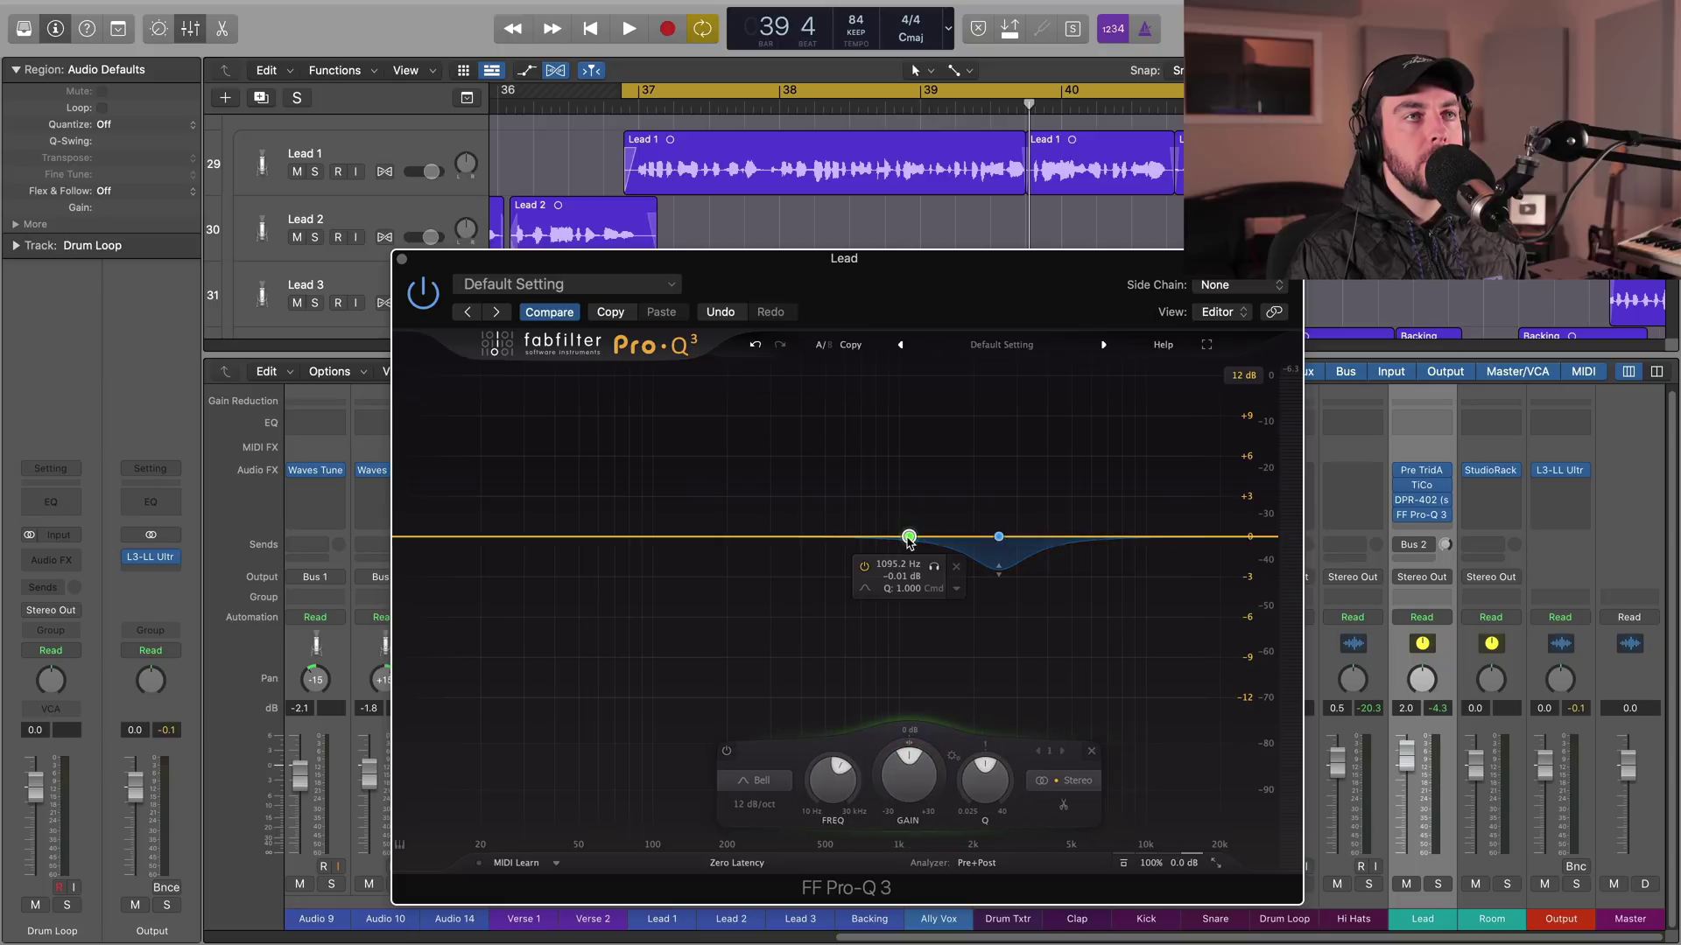
left_click_drag(903, 764, 897, 783)
scroll(907, 535, "up", 3)
key("space")
scroll(907, 536, "up", 4)
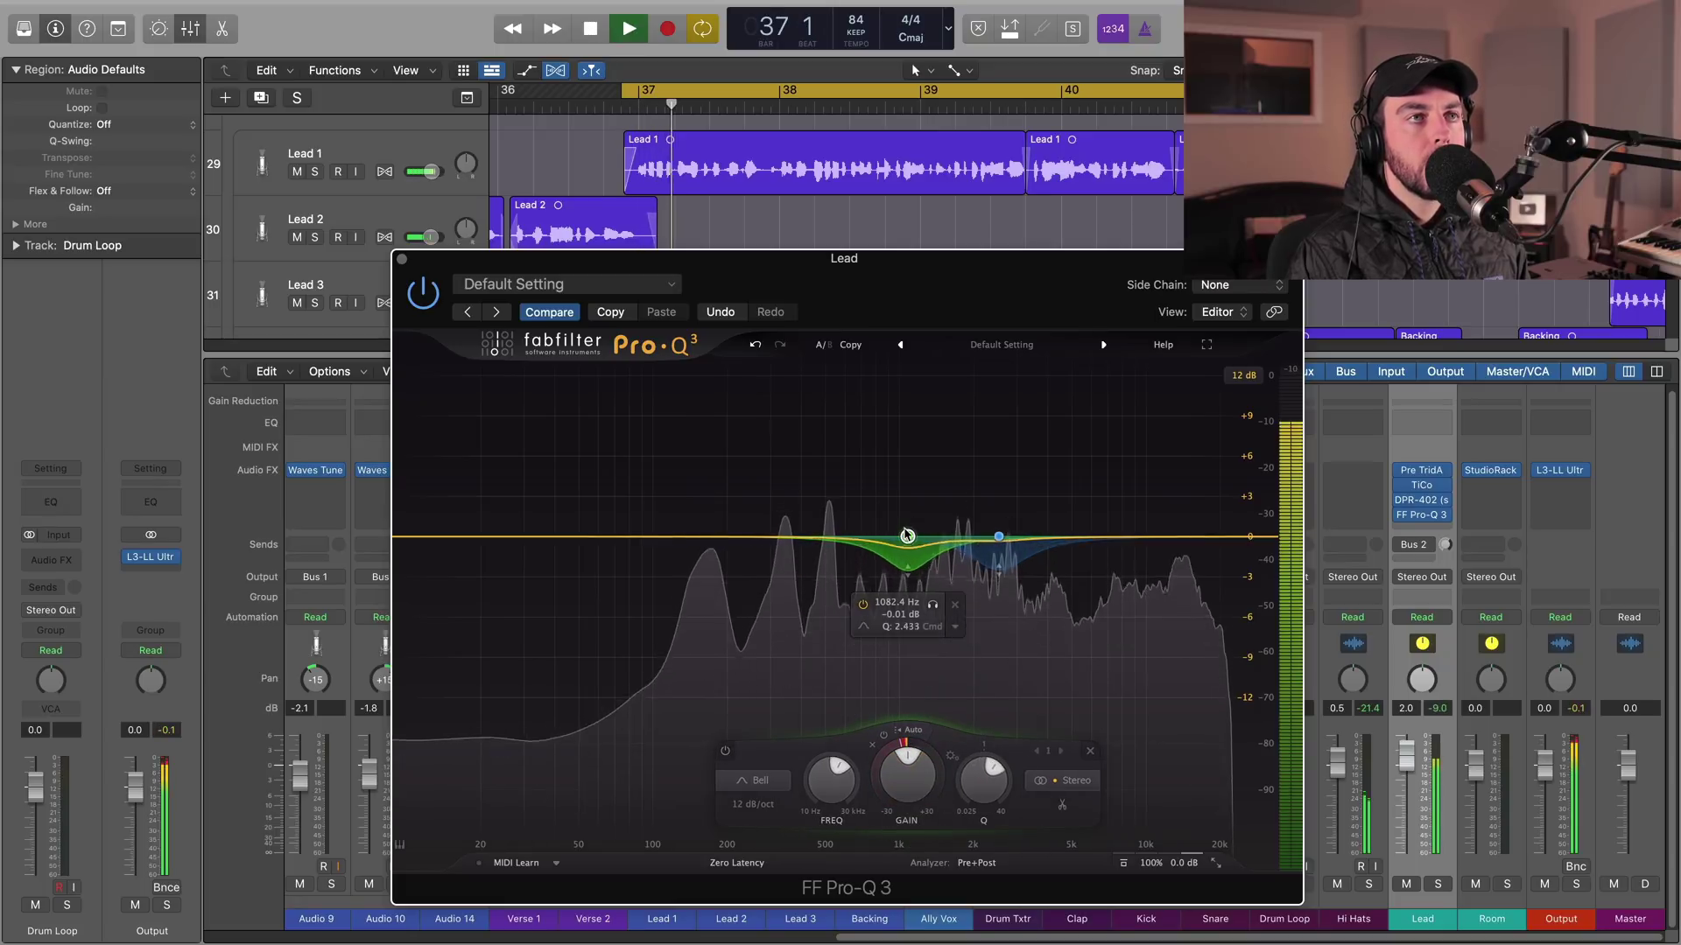
scroll(906, 534, "down", 1)
left_click_drag(902, 538, 900, 543)
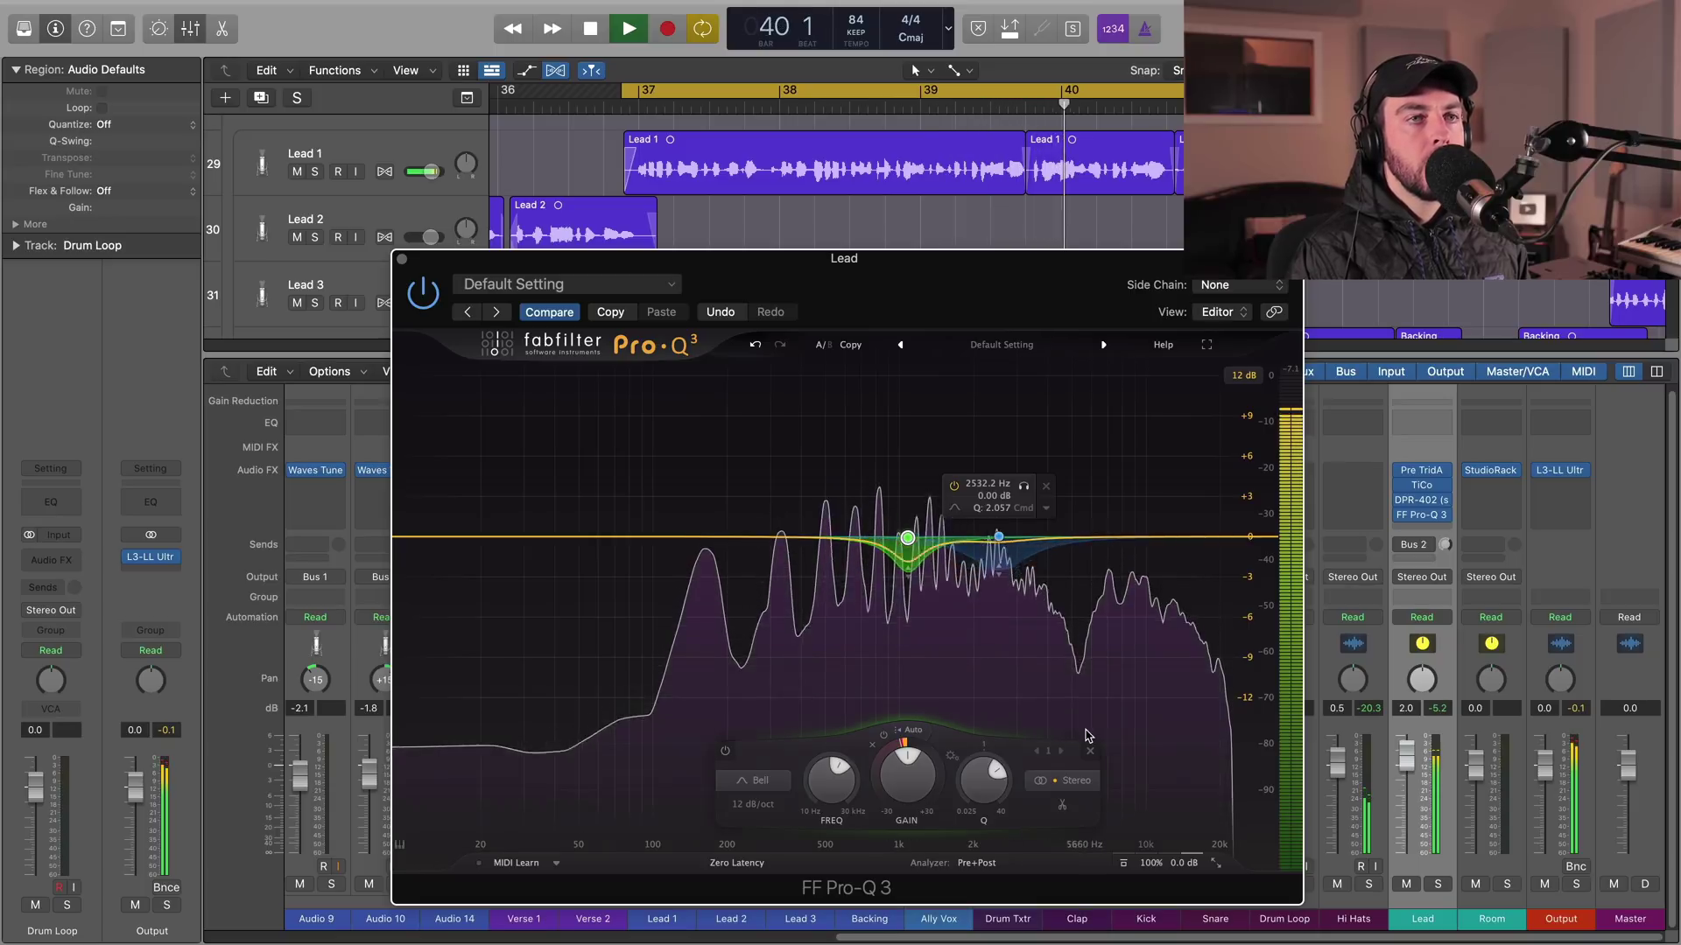
key("space")
Vary the equalizer's Gain Scale between low and maximum settings during playback and settle on 151%.
mouse_move(1170, 865)
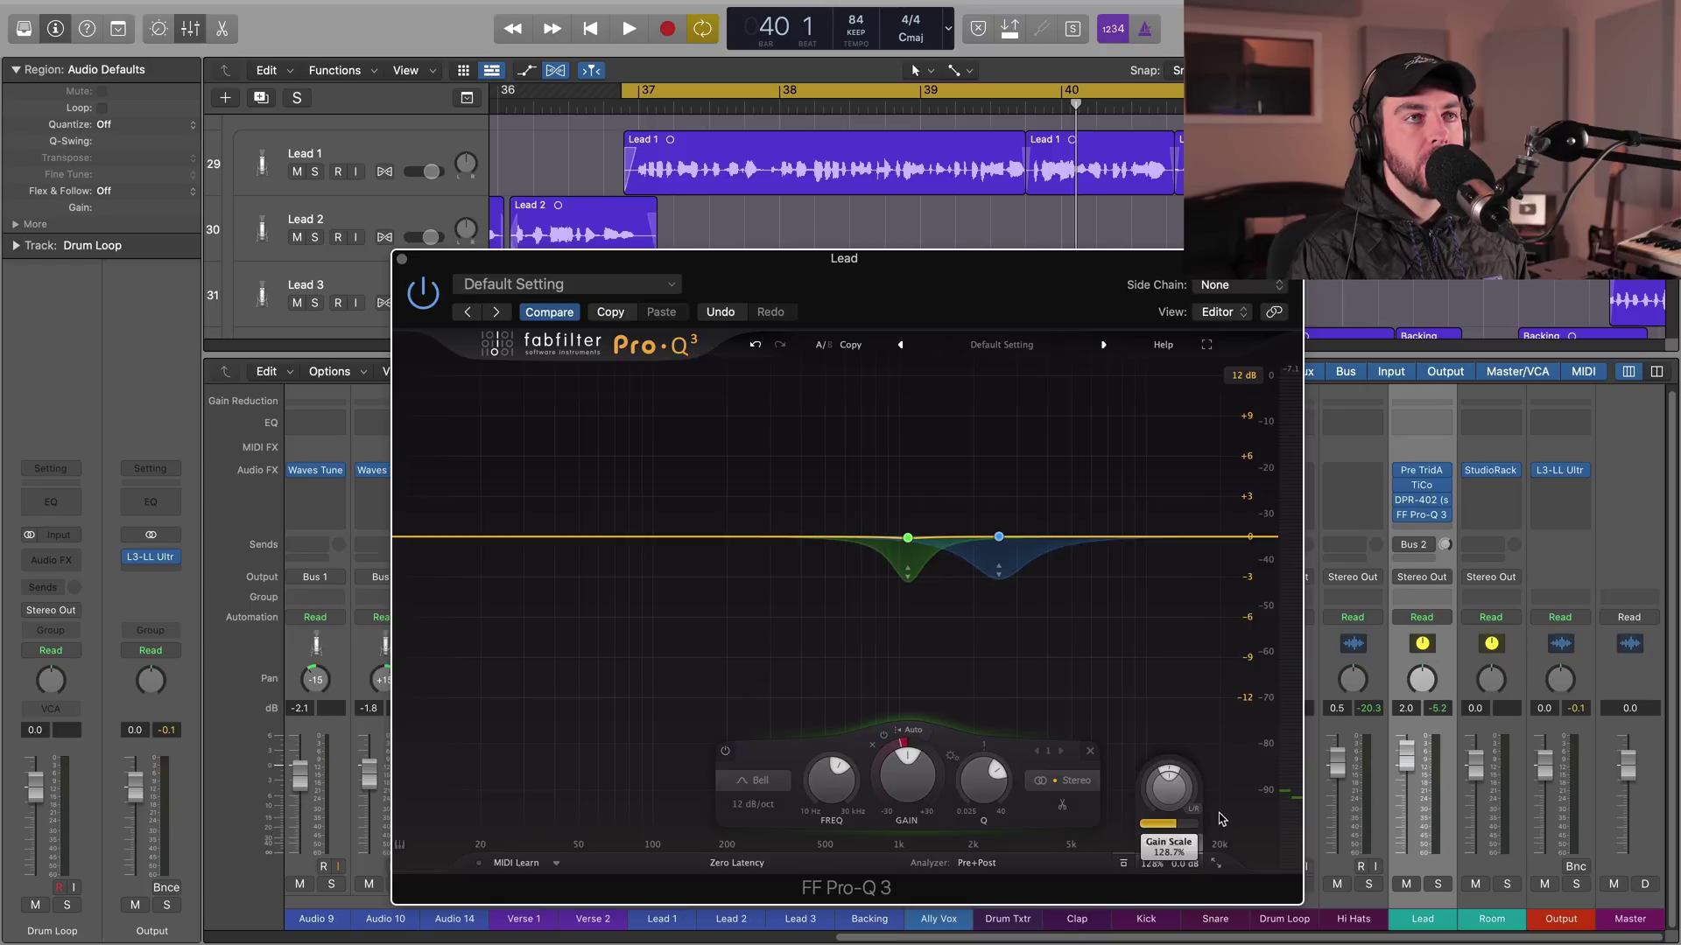
scroll(1173, 827, "down", 5)
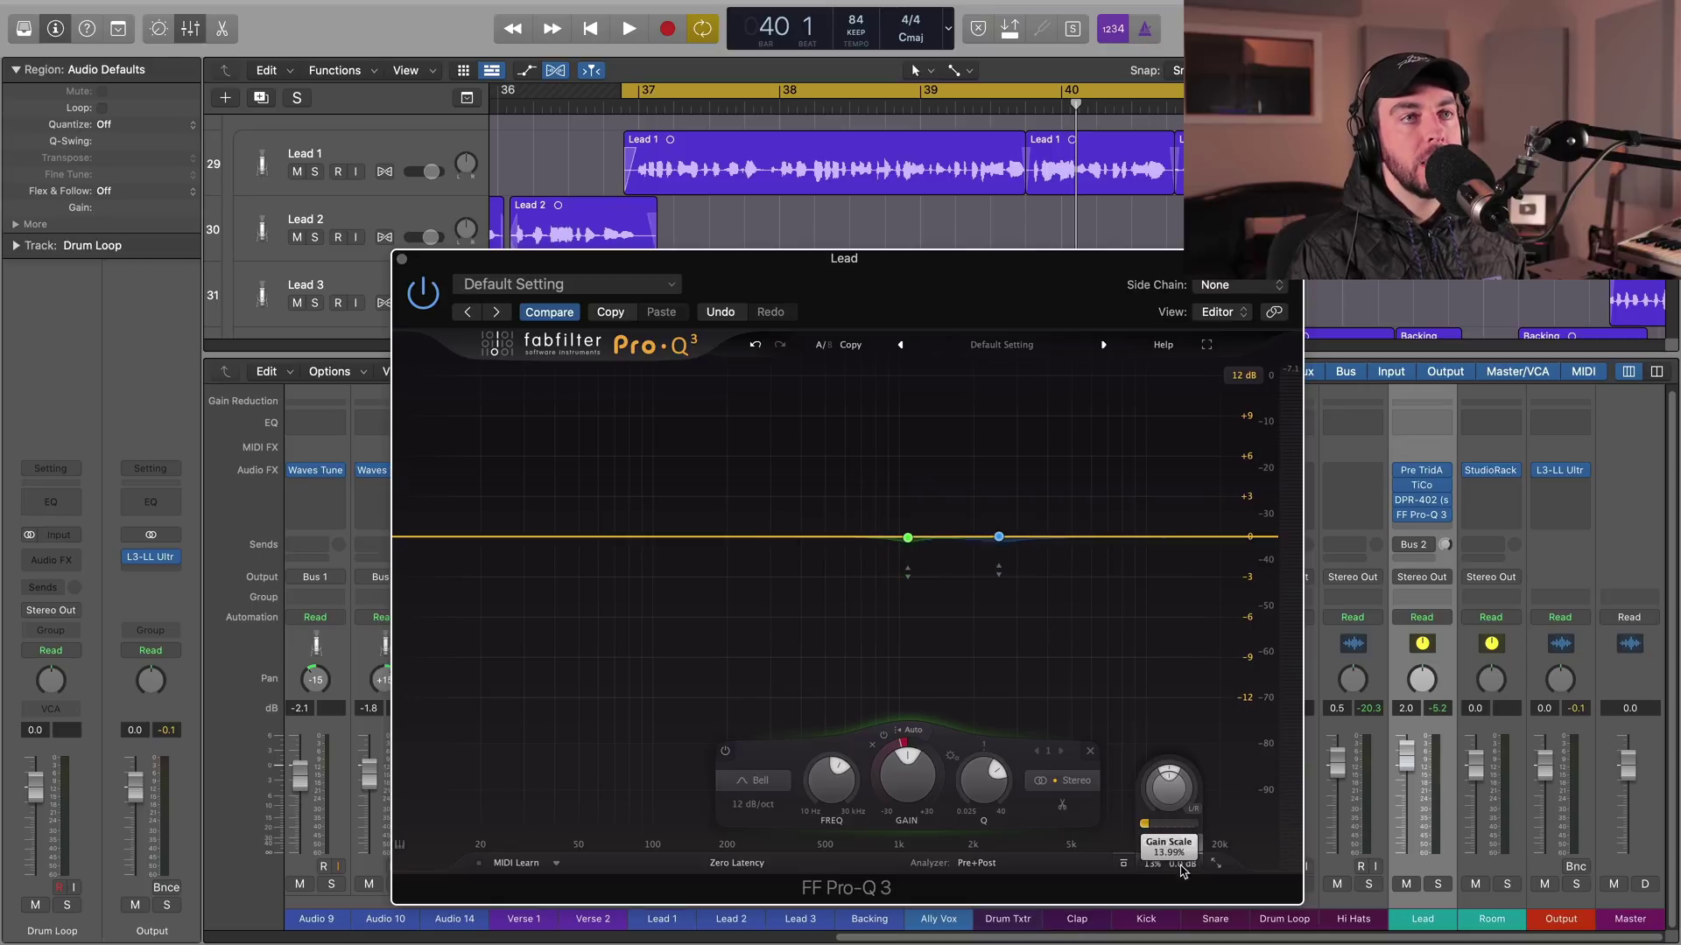
scroll(1129, 744, "down", 10)
key("space")
scroll(1142, 767, "up", 5)
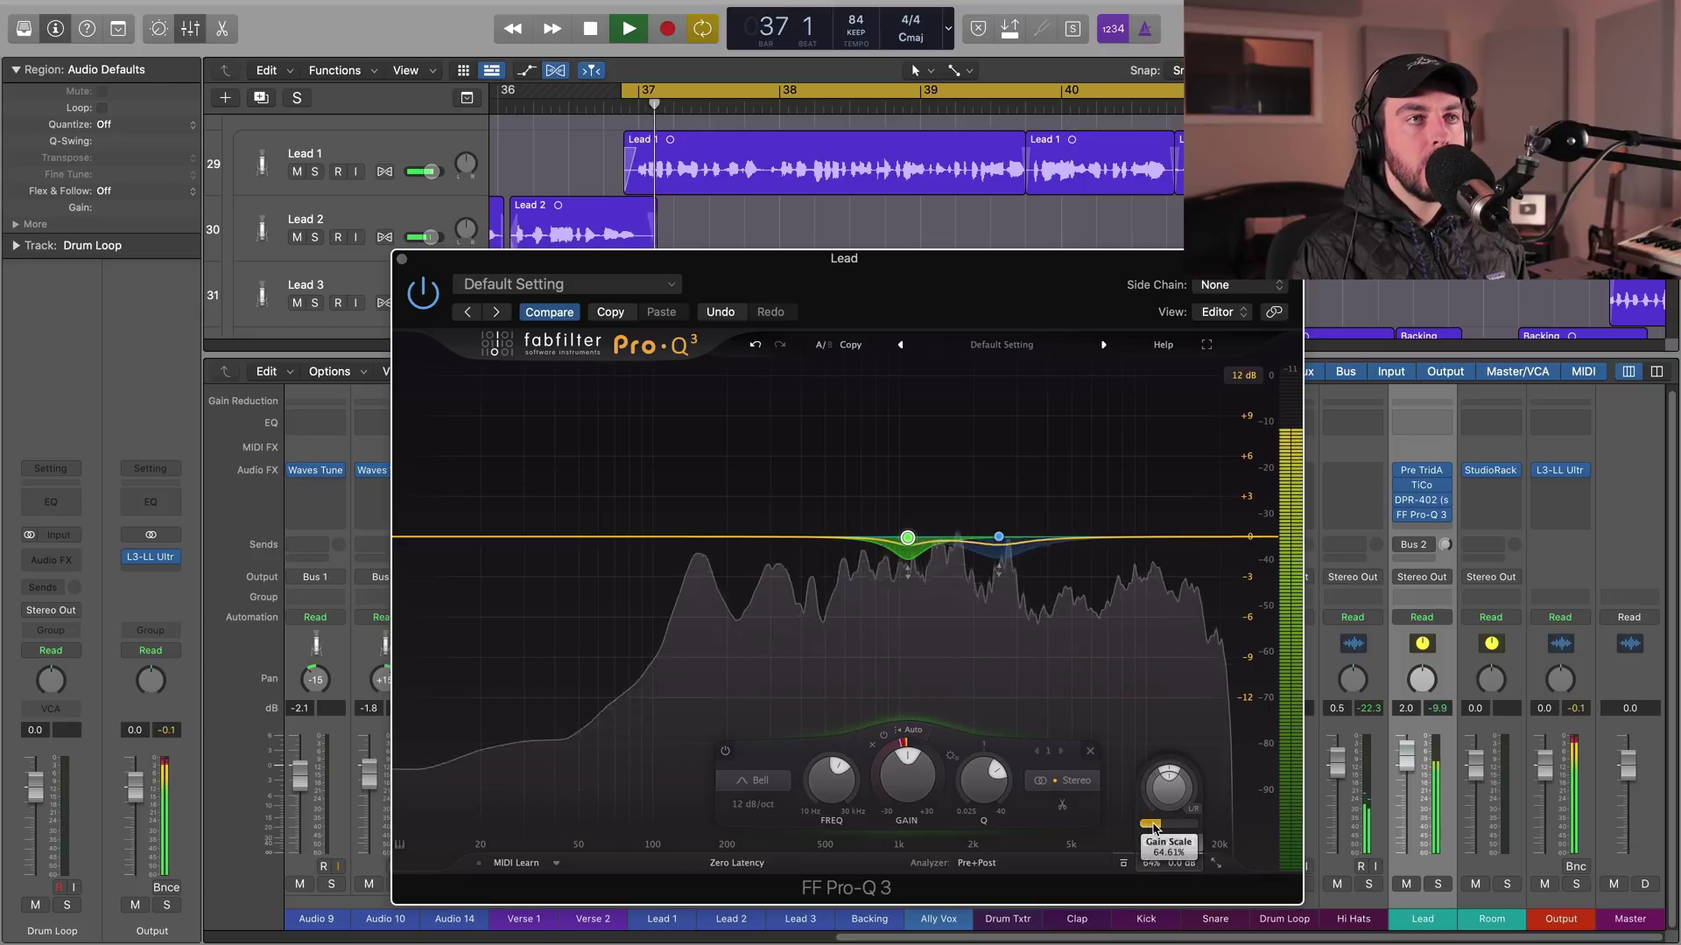
scroll(1213, 762, "down", 10)
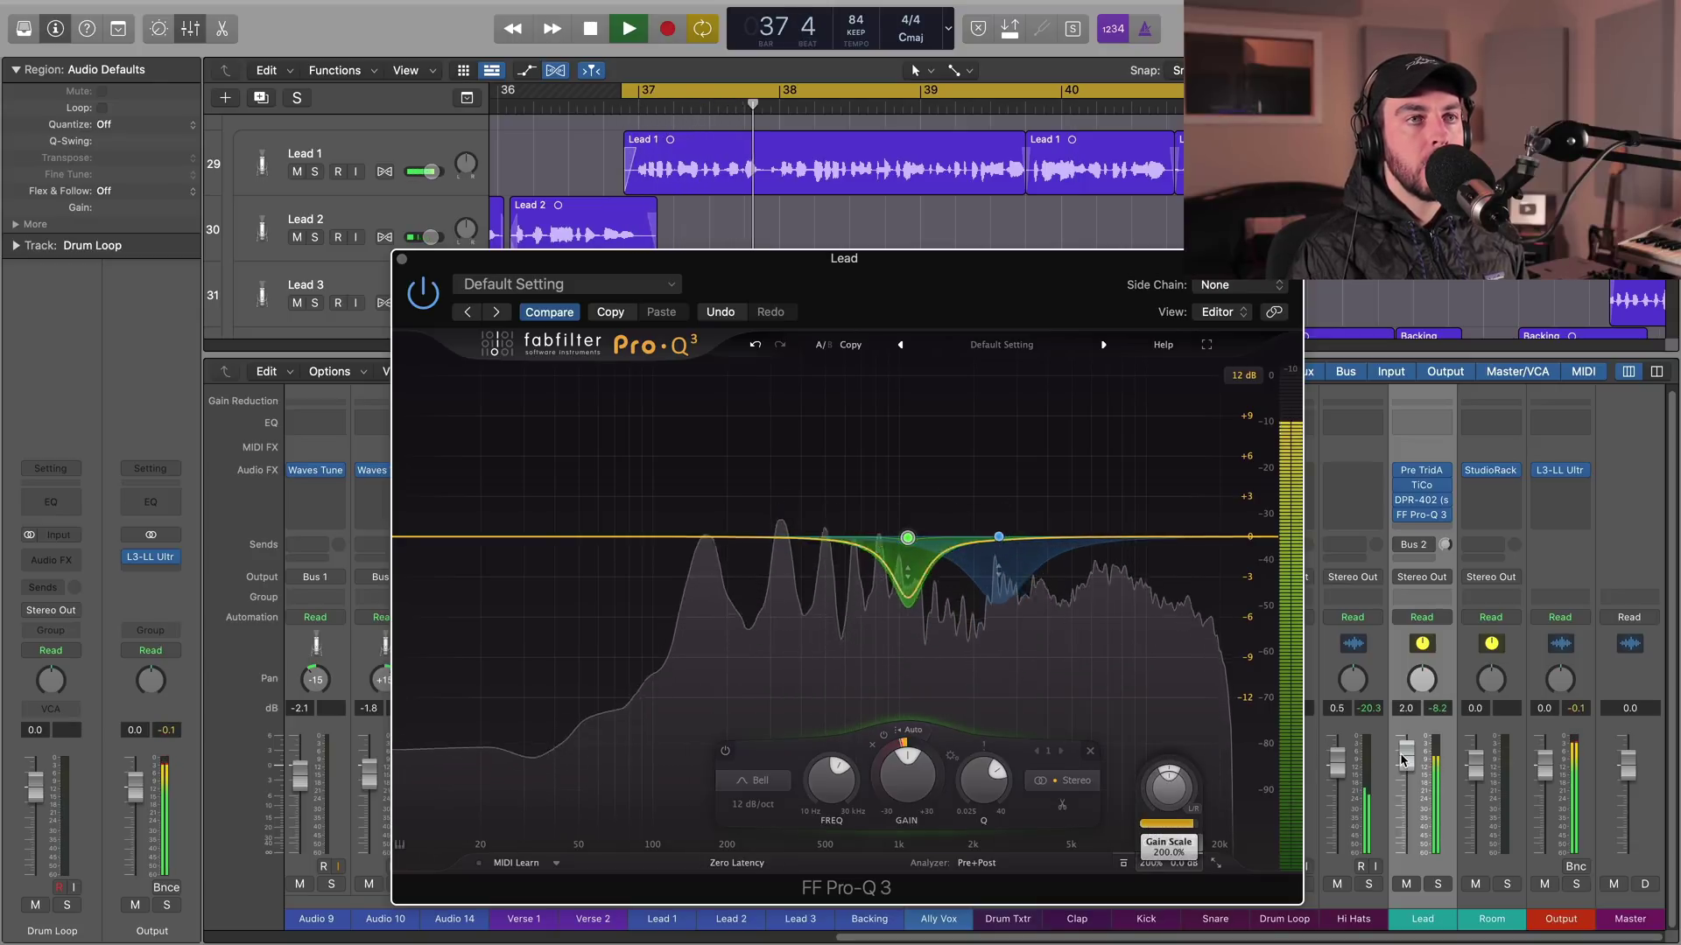
scroll(1223, 768, "up", 10)
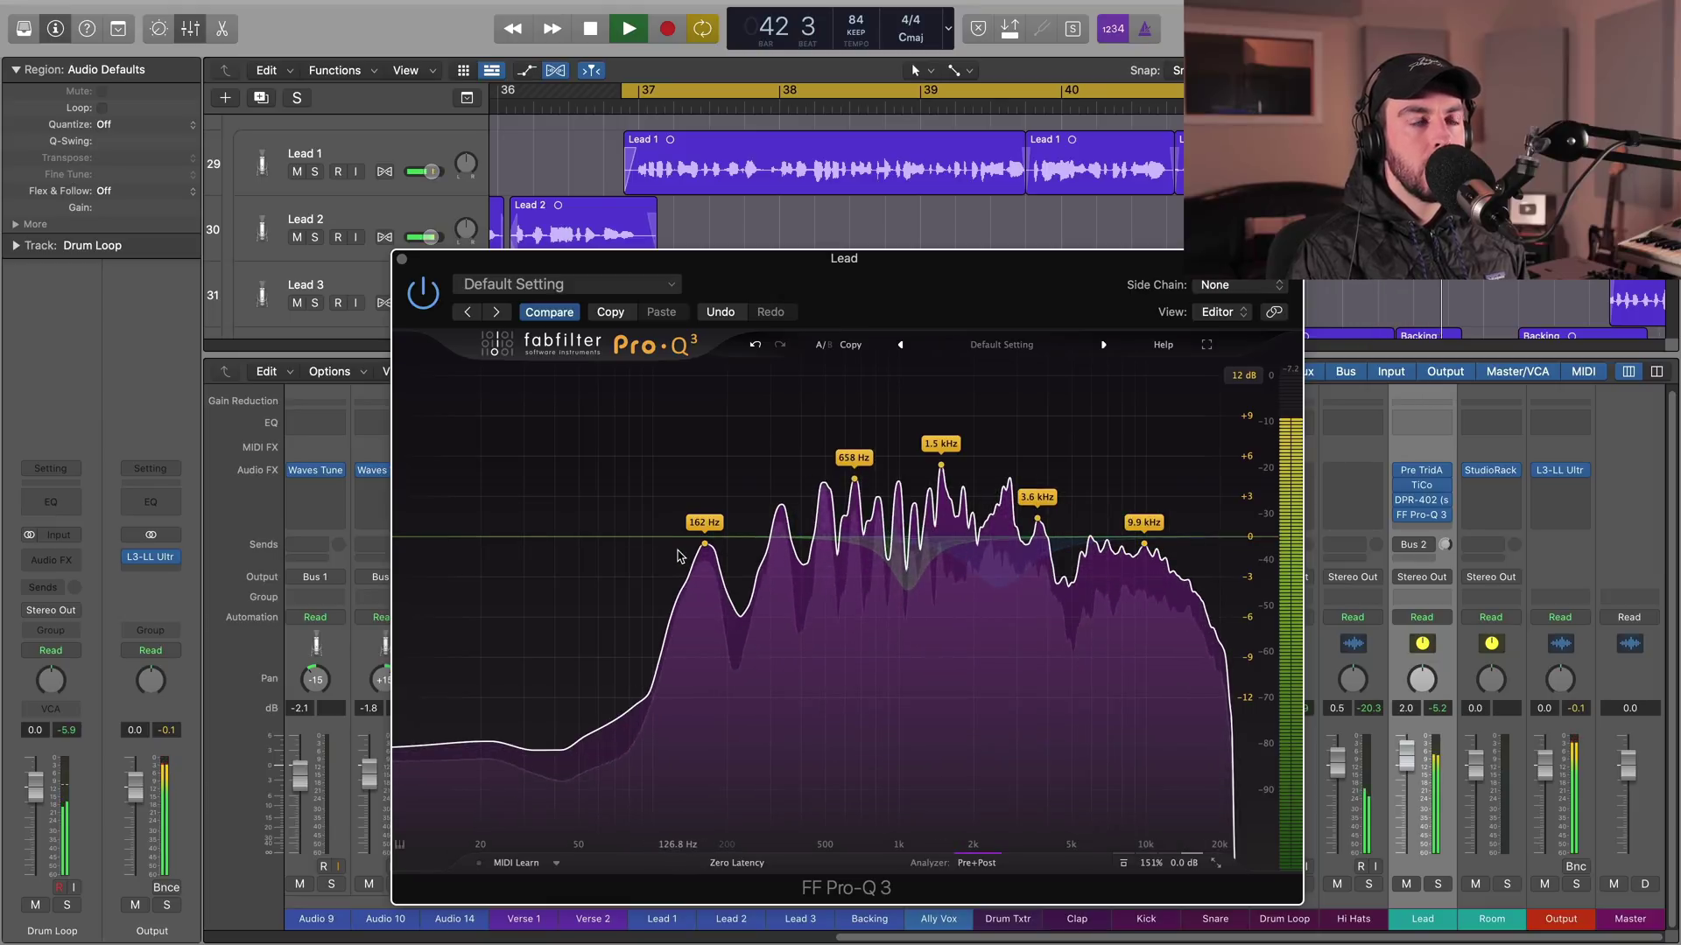
key("space")
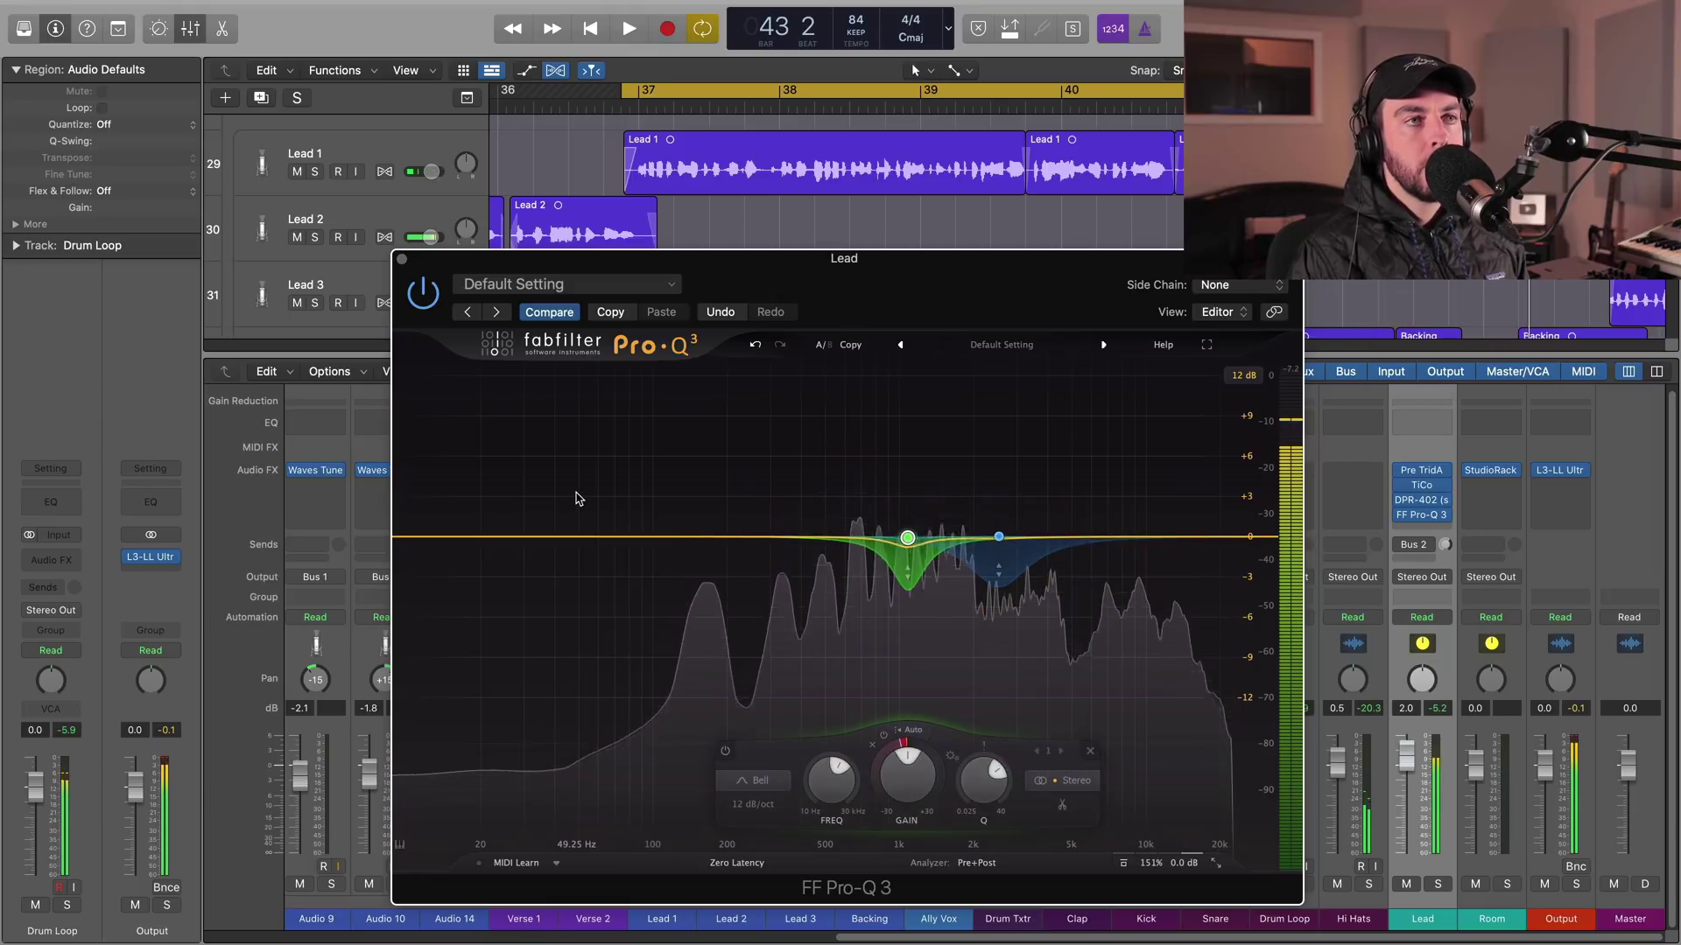
Add a bell band at about 350 Hz with 0 dB gain, a Q of about 2.76 and dynamic range of about -1.4 dB.
left_click(774, 537)
left_click_drag(775, 539, 786, 540)
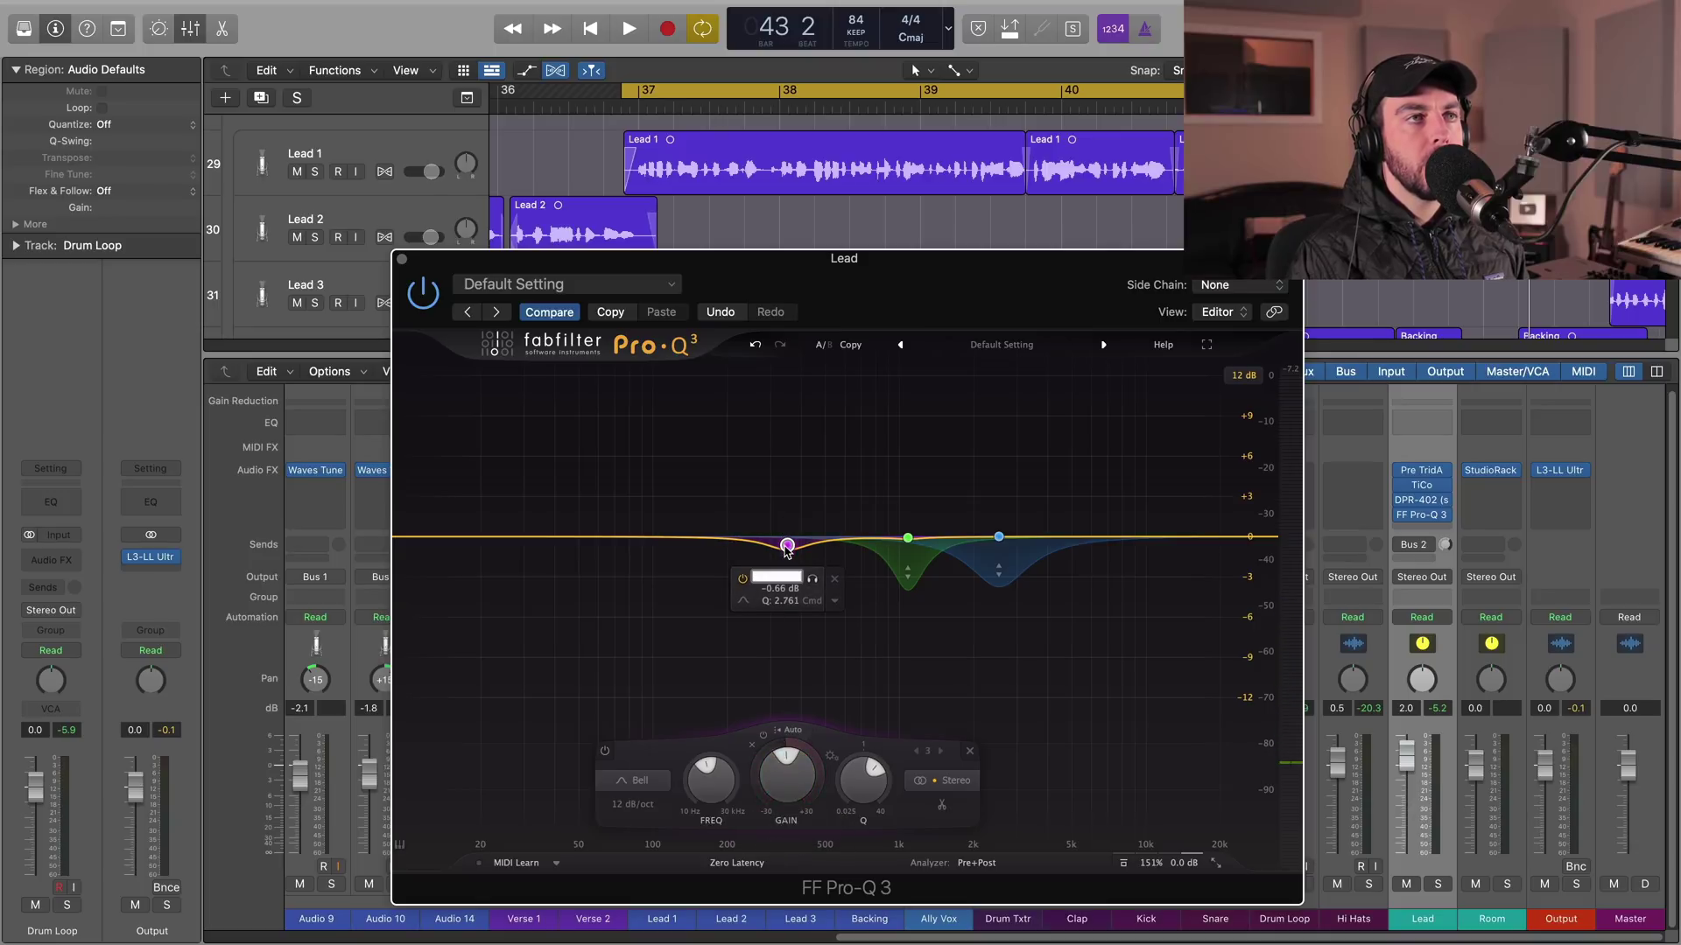
left_click(786, 591)
double_click(784, 590)
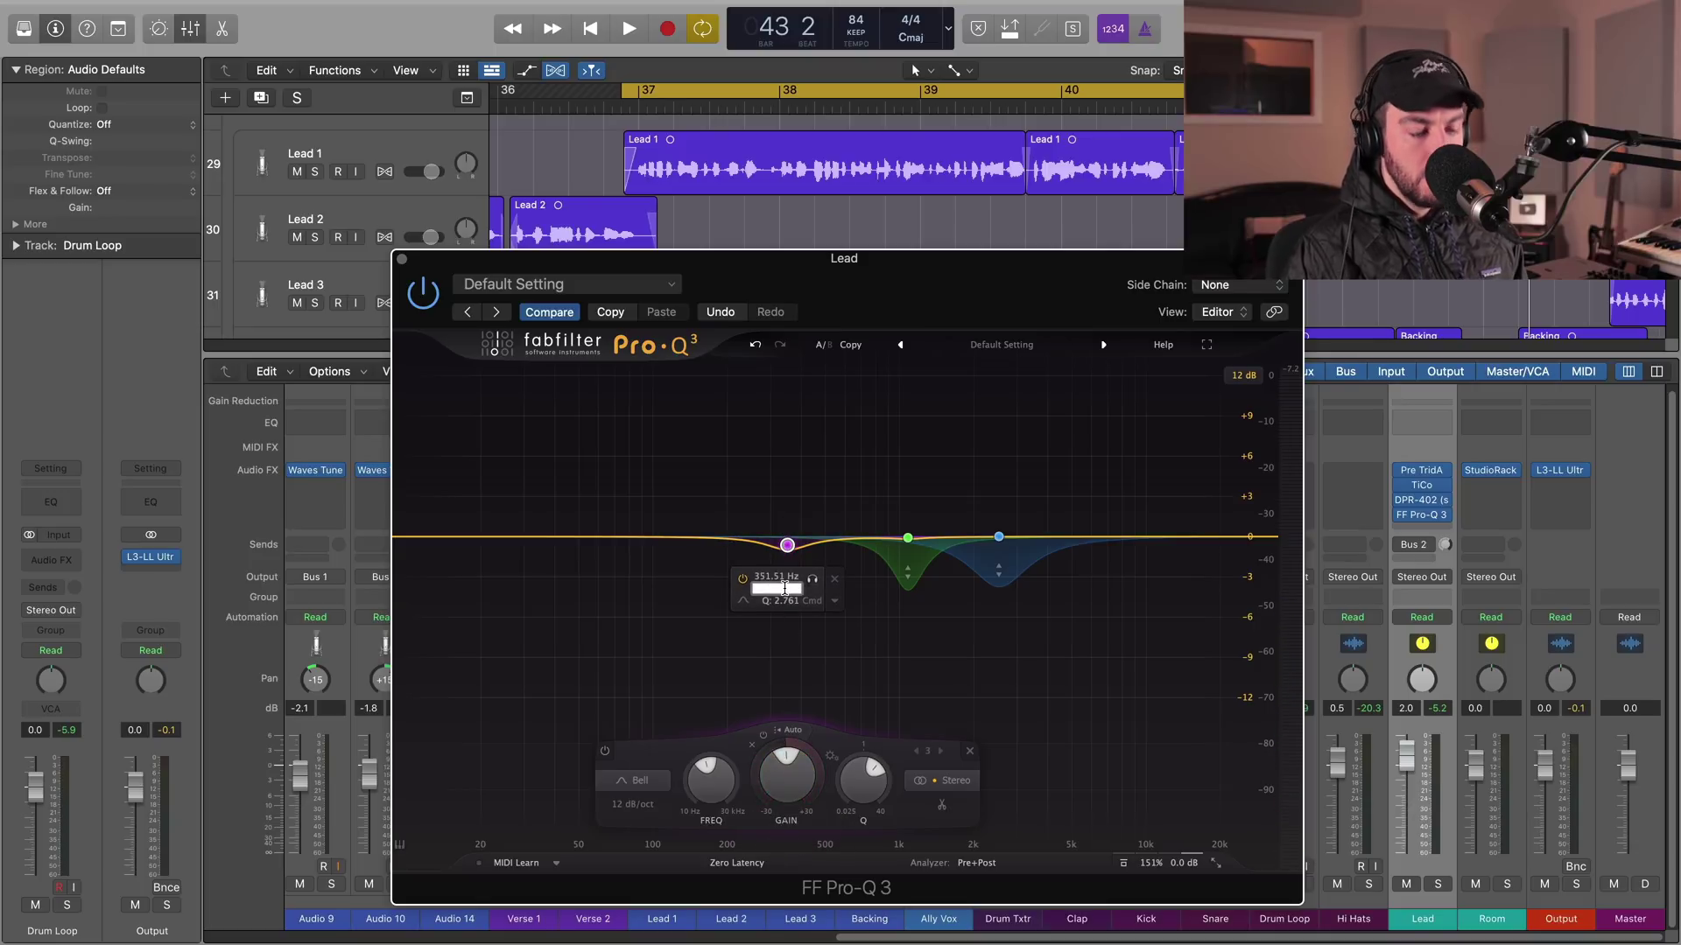
type("0")
key("Return")
left_click_drag(770, 805, 770, 812)
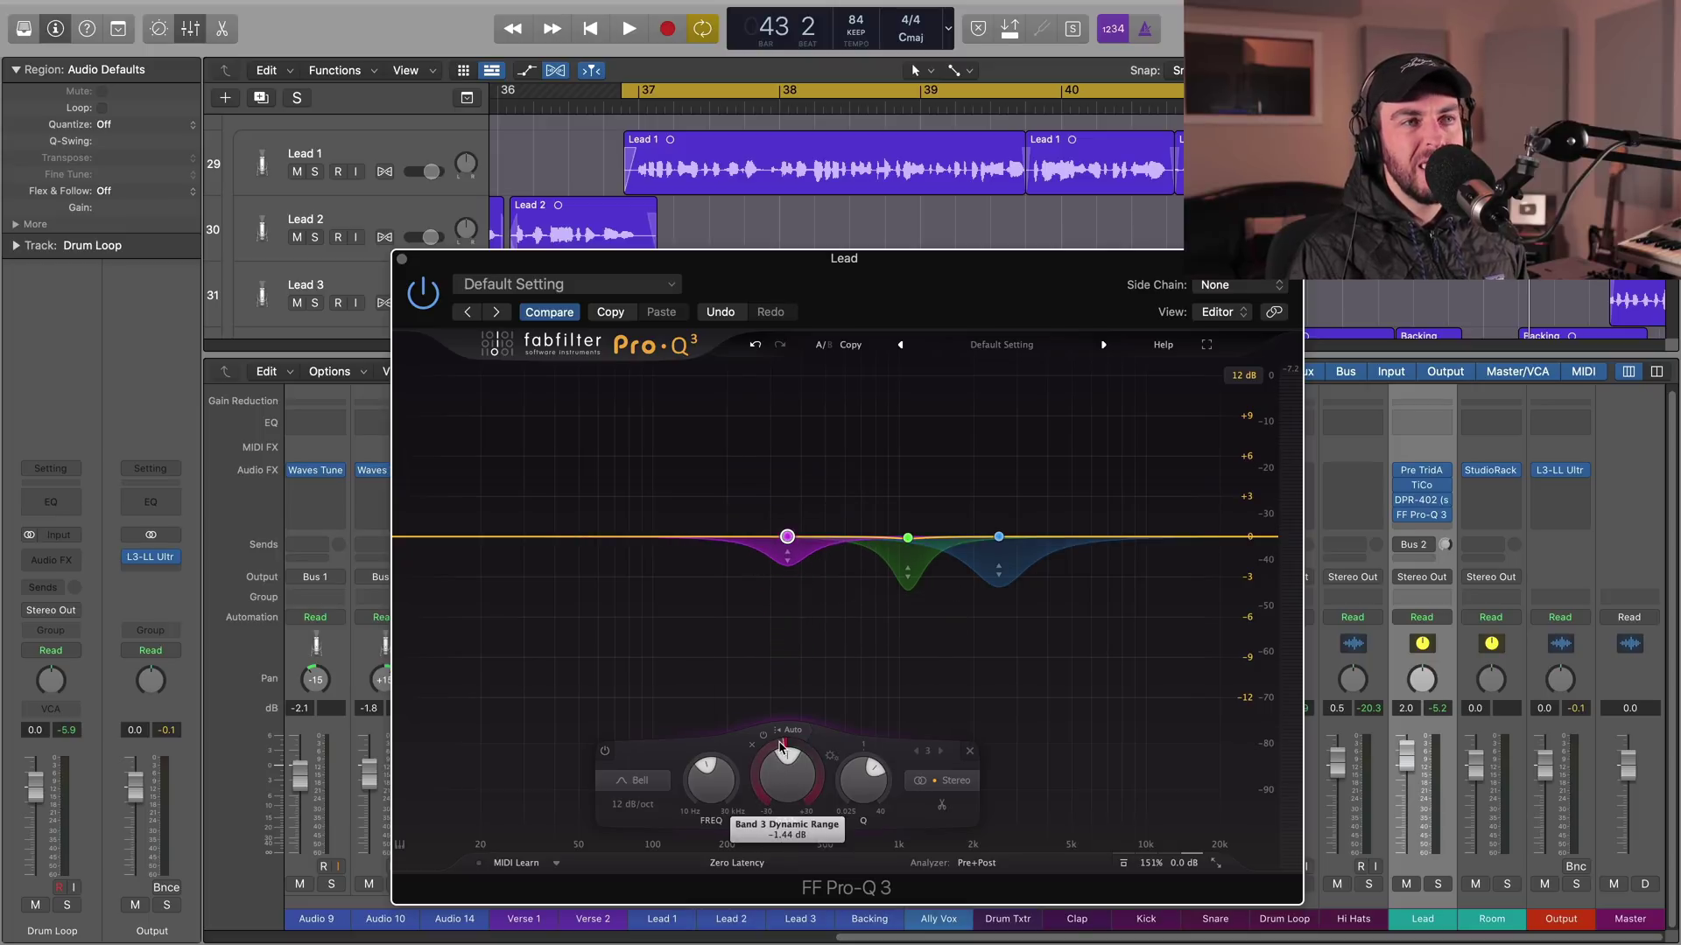
Fine-tune the 350 Hz band's dynamic range during playback and audition the band on its own.
key("space")
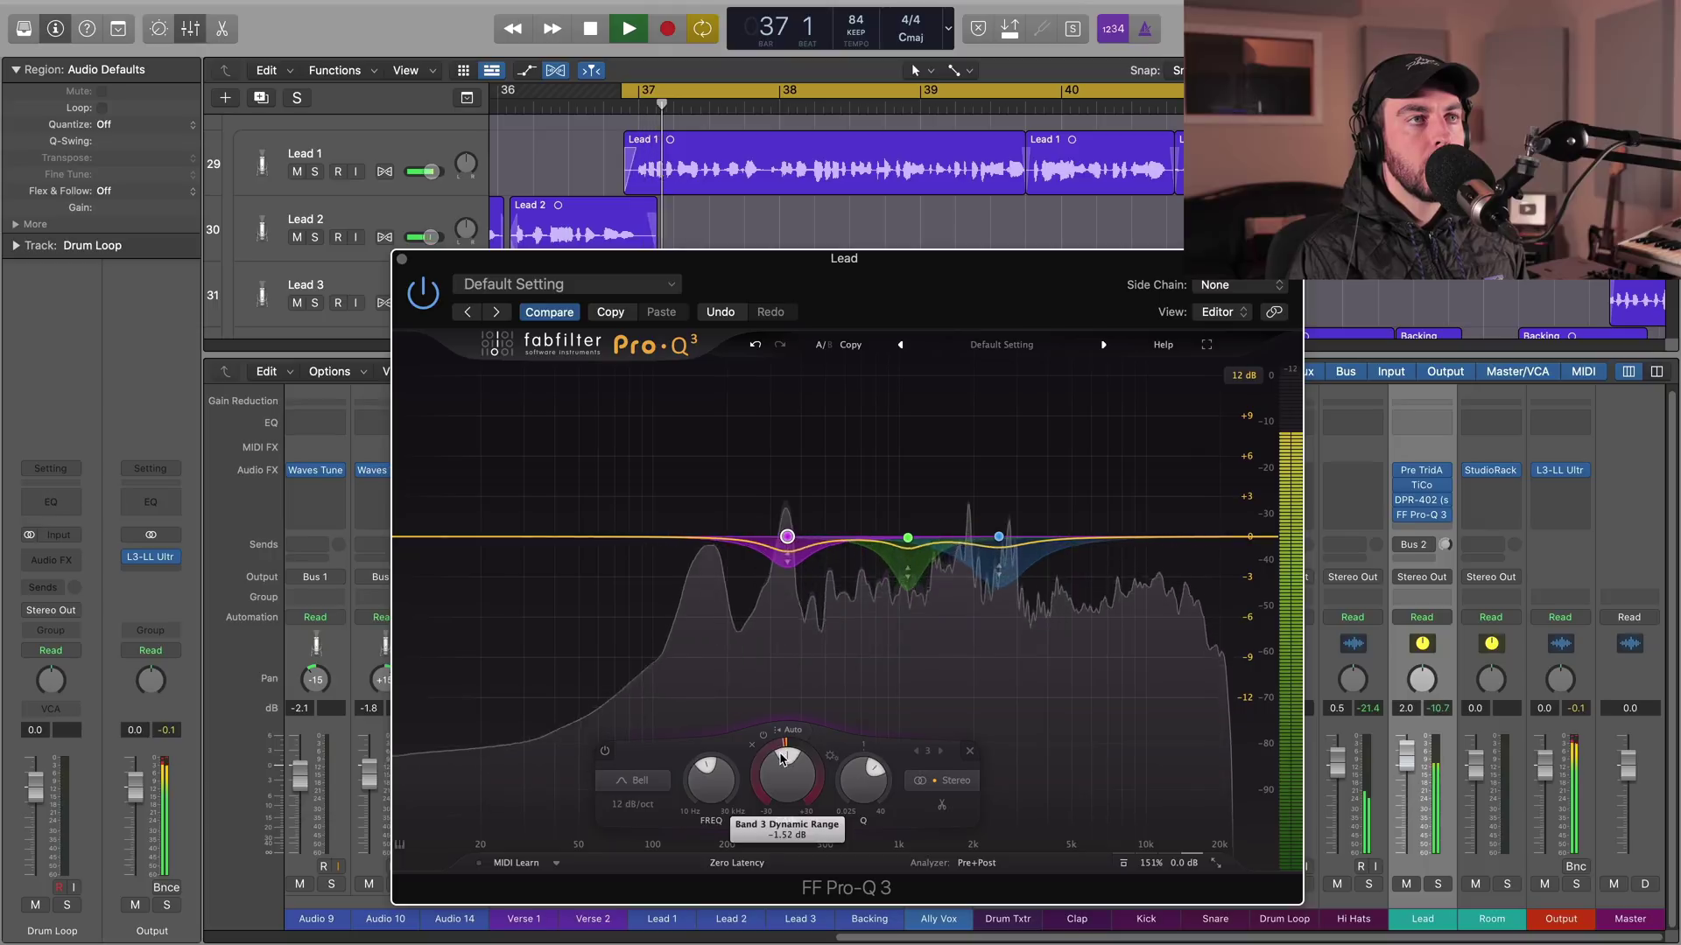
left_click_drag(783, 744, 783, 739)
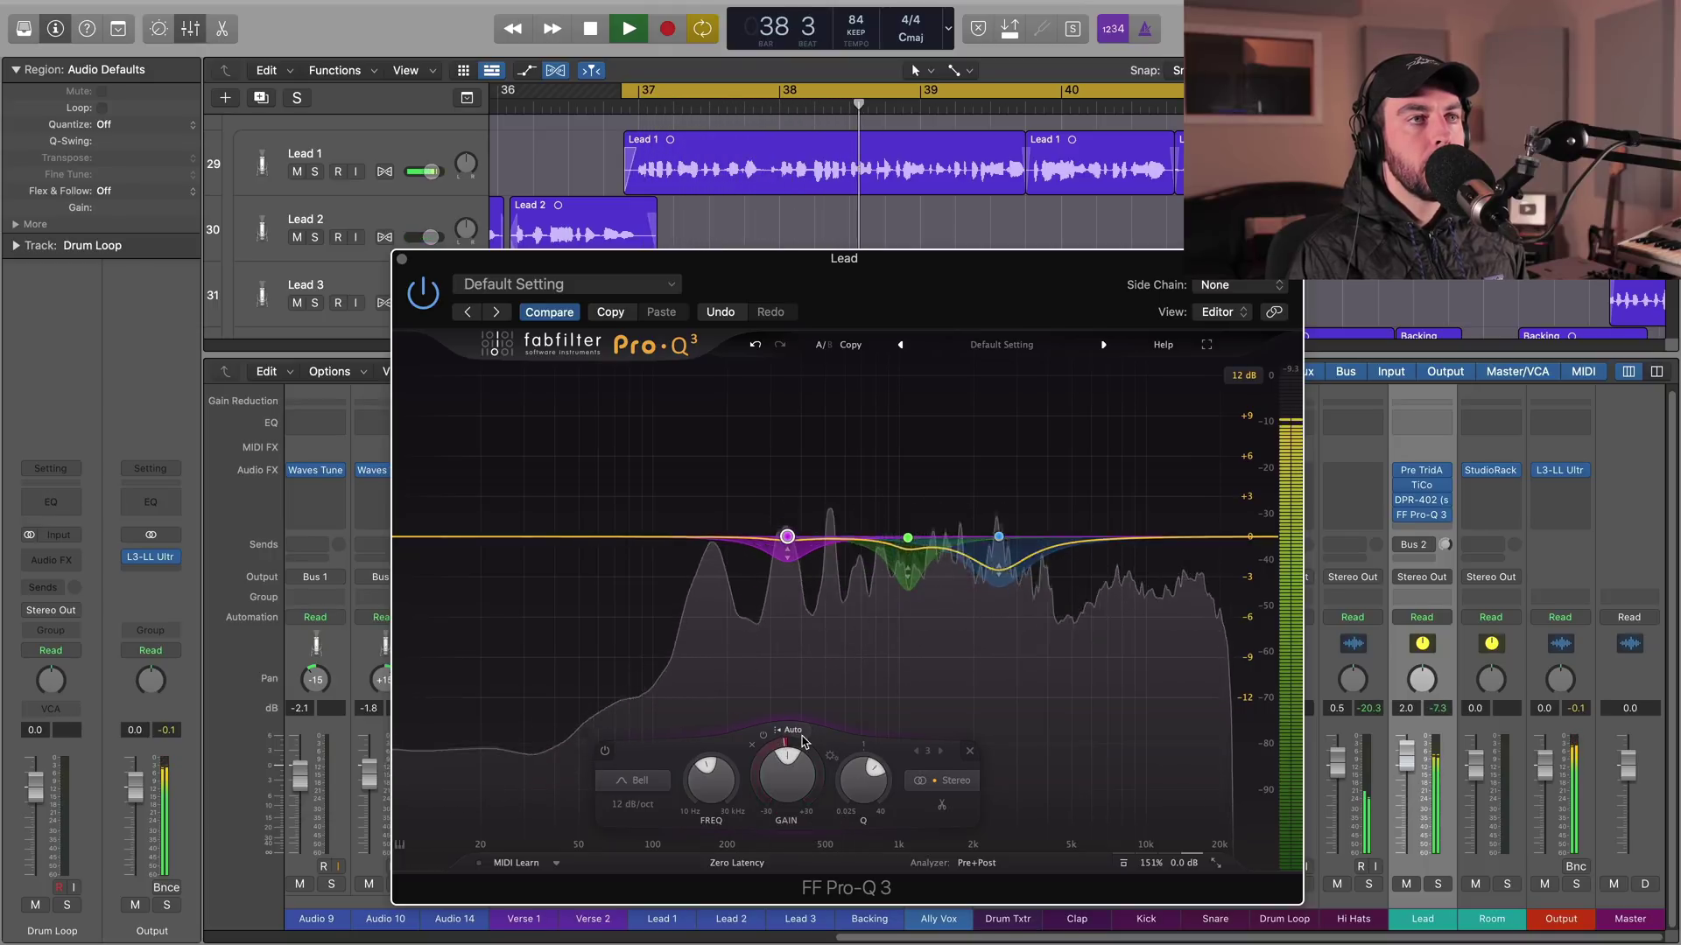
mouse_move(812, 484)
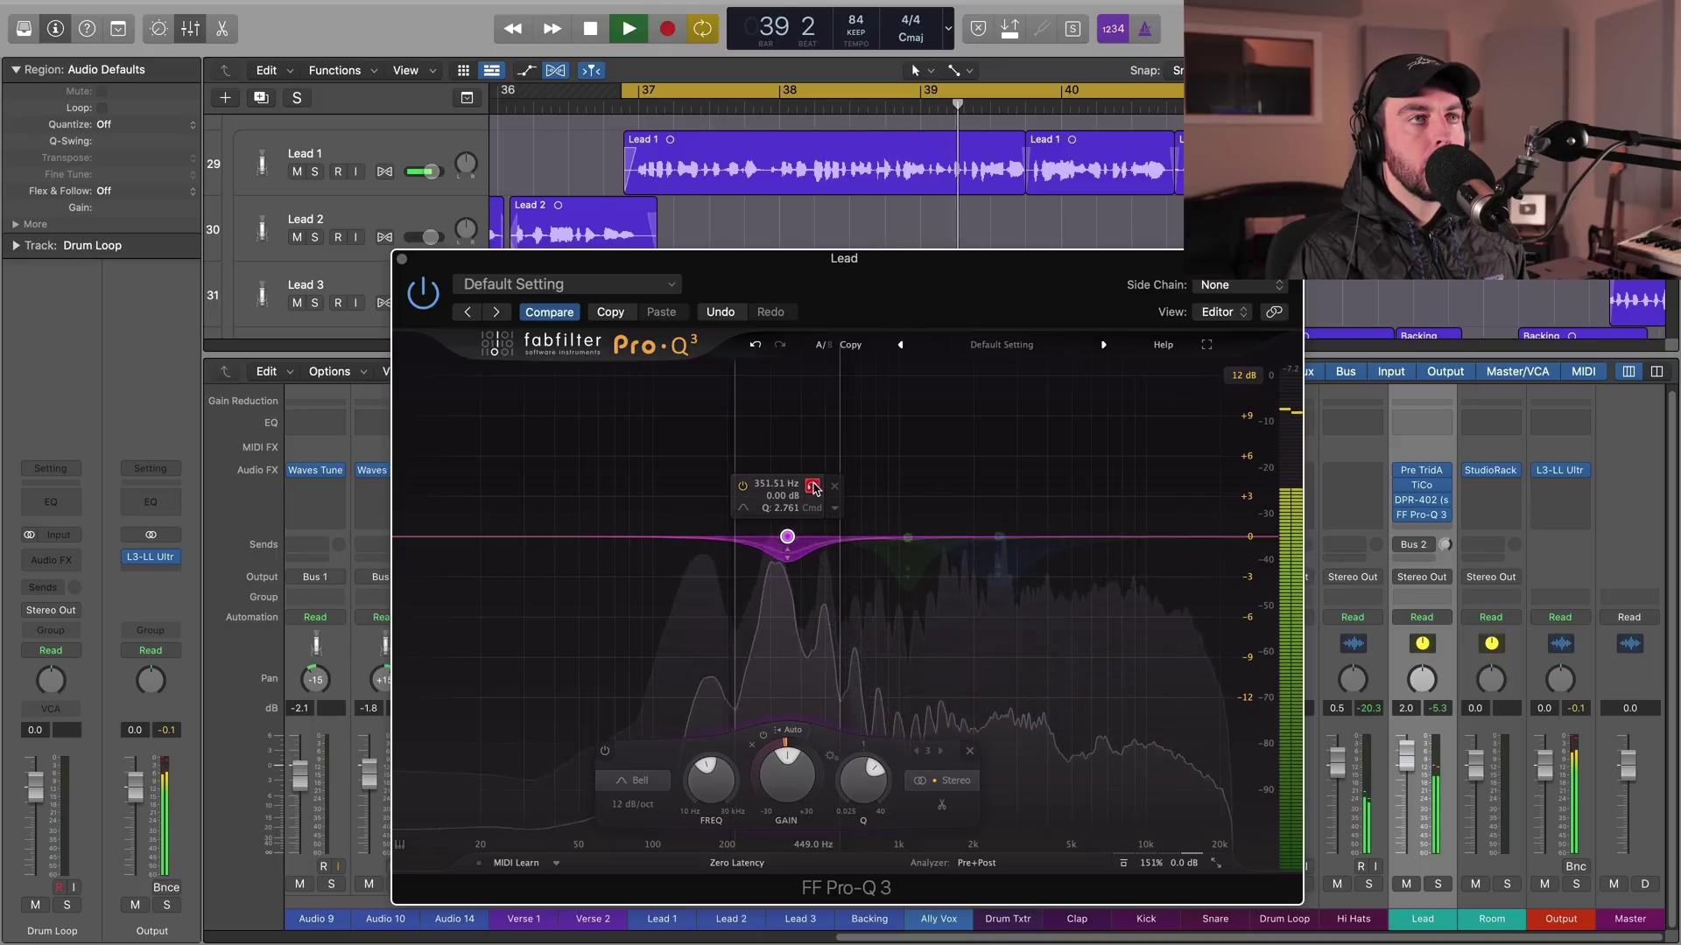
key("space")
Solo the Lead bus to audition the low-mid band and shift it slightly lower, recheck it in the full mix, and close the equalizer.
left_click(1437, 884)
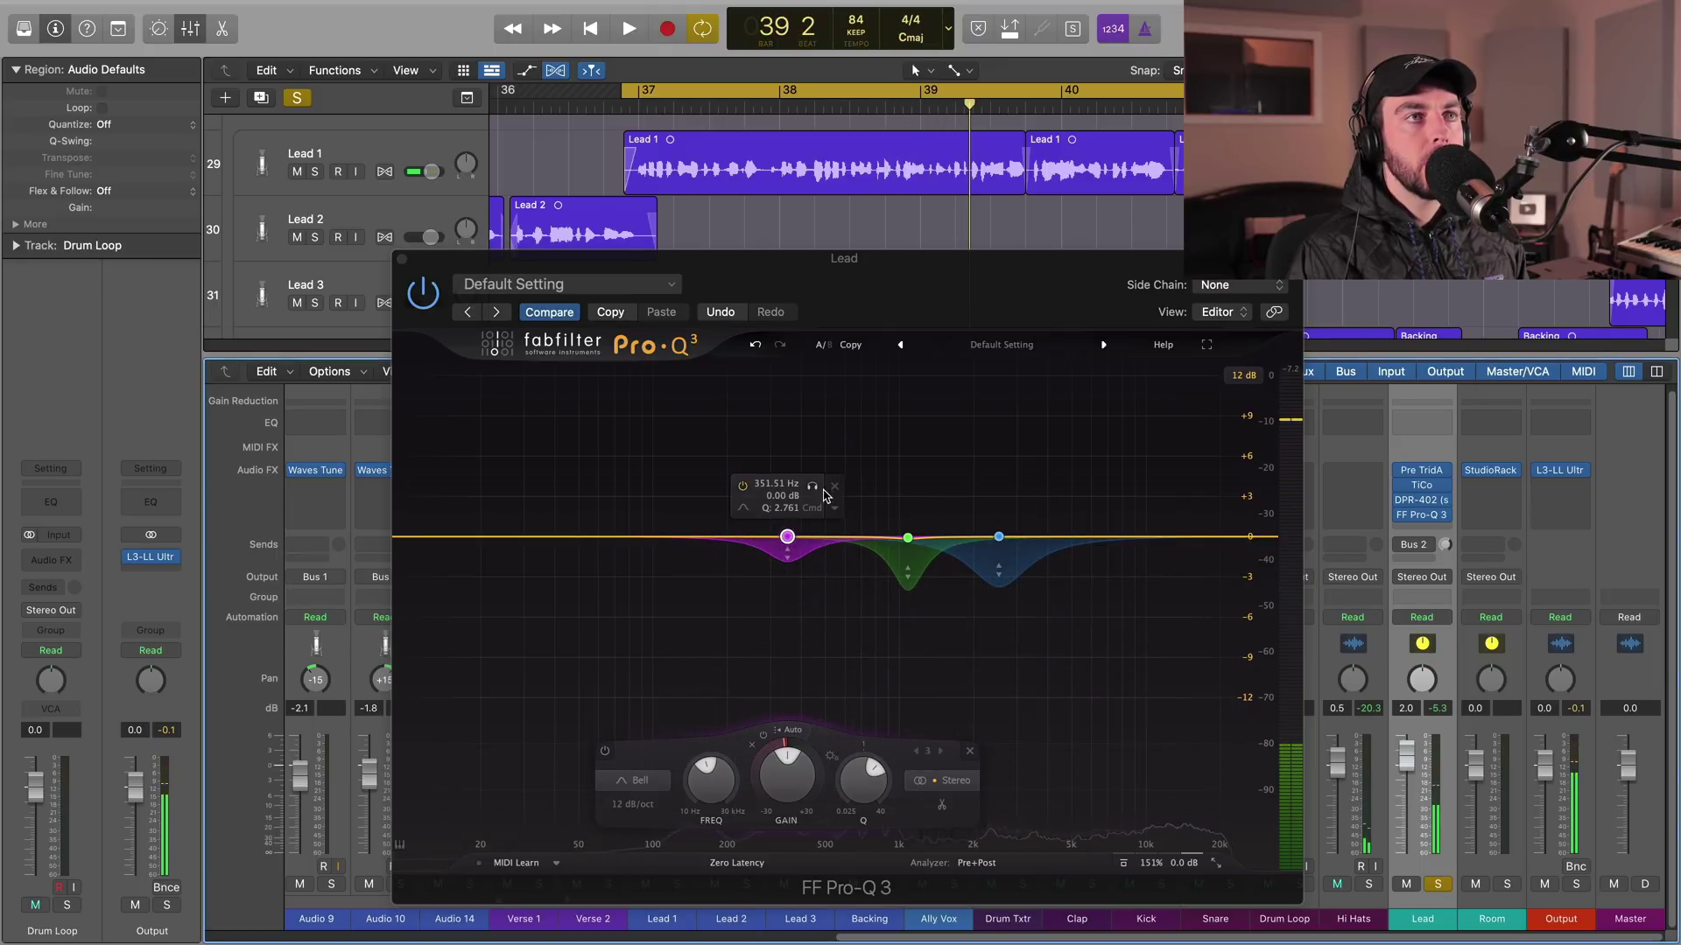
left_click(812, 487)
key("space")
left_click_drag(812, 492, 811, 495)
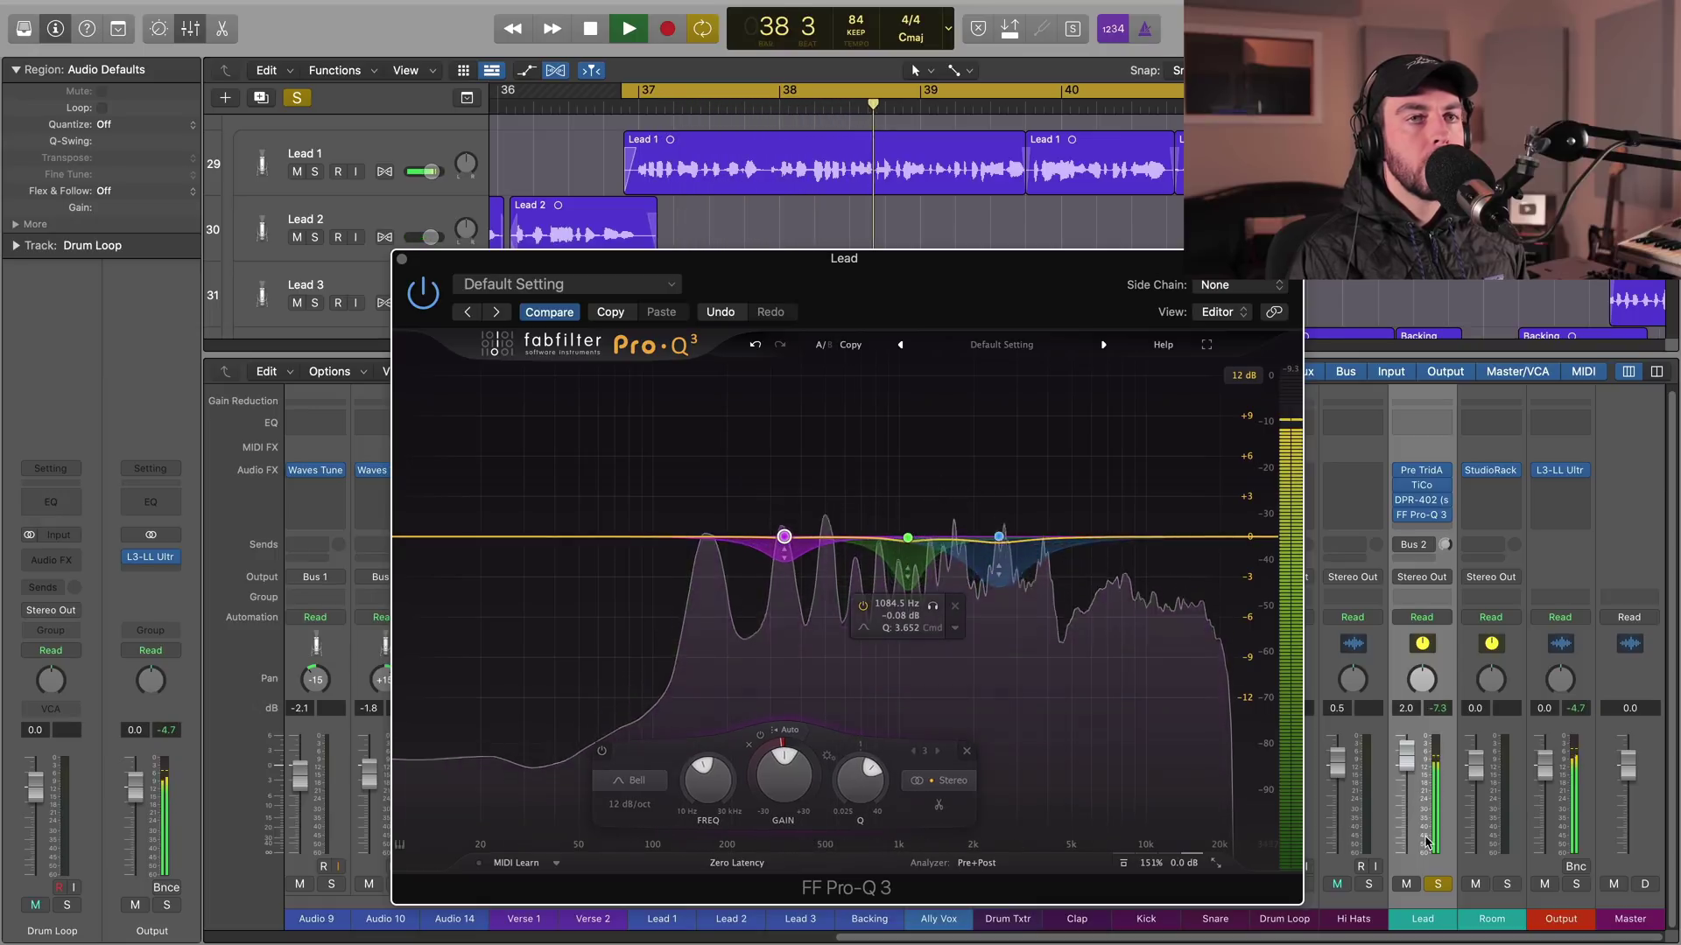
left_click(1438, 884)
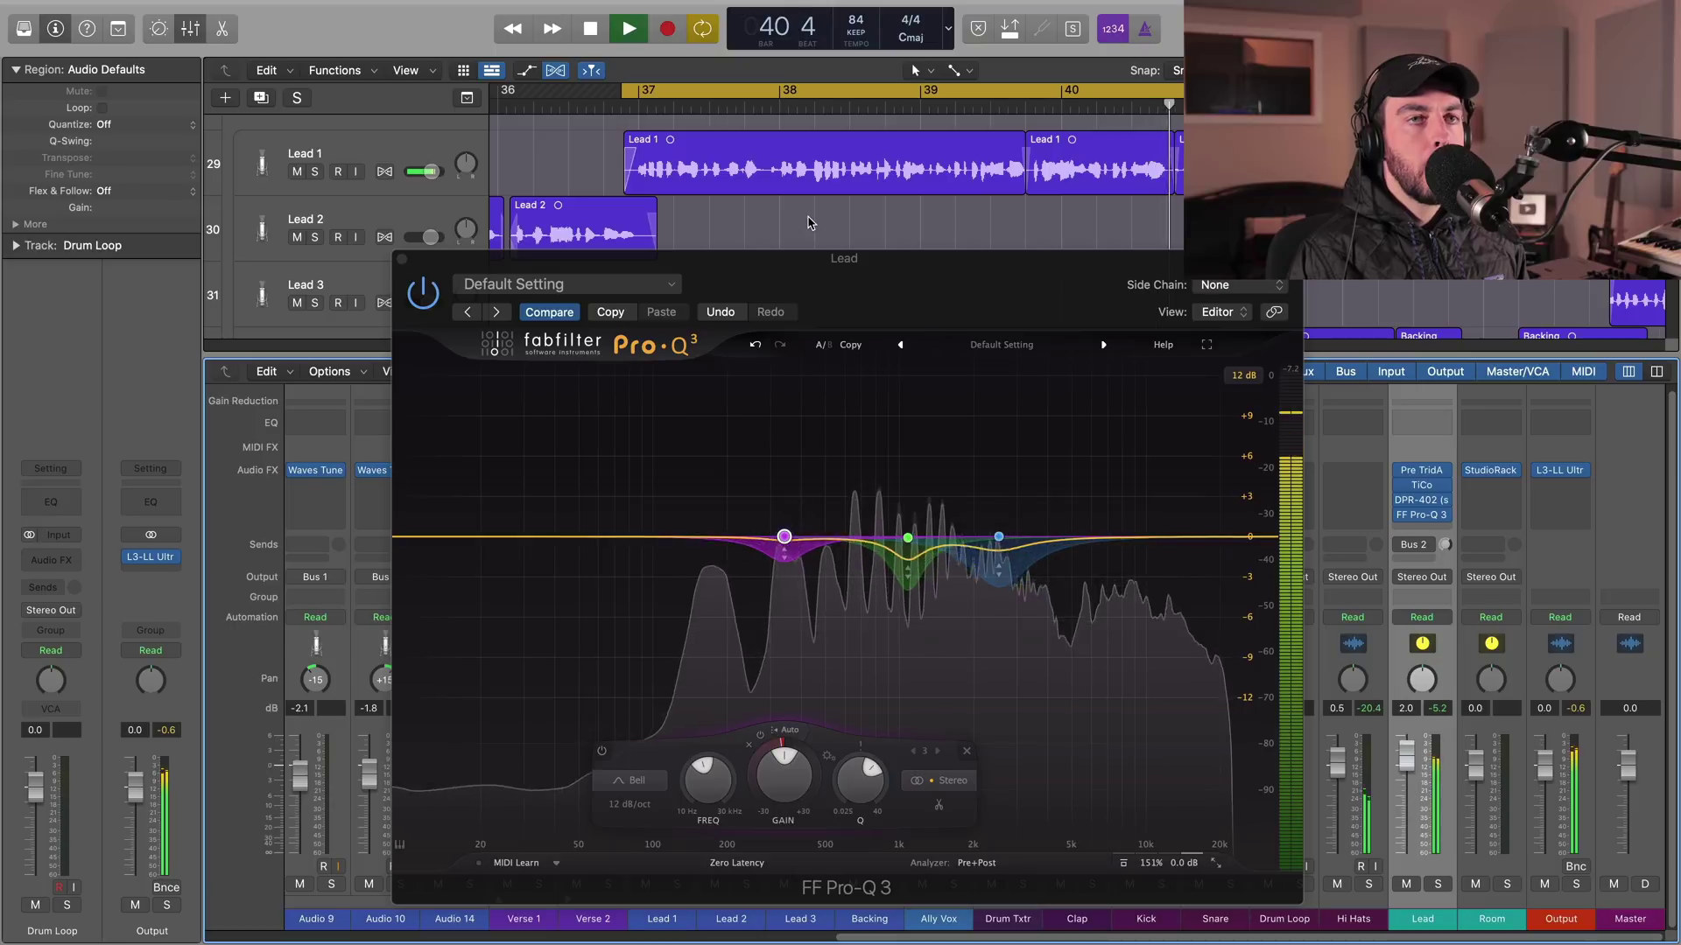
key("space")
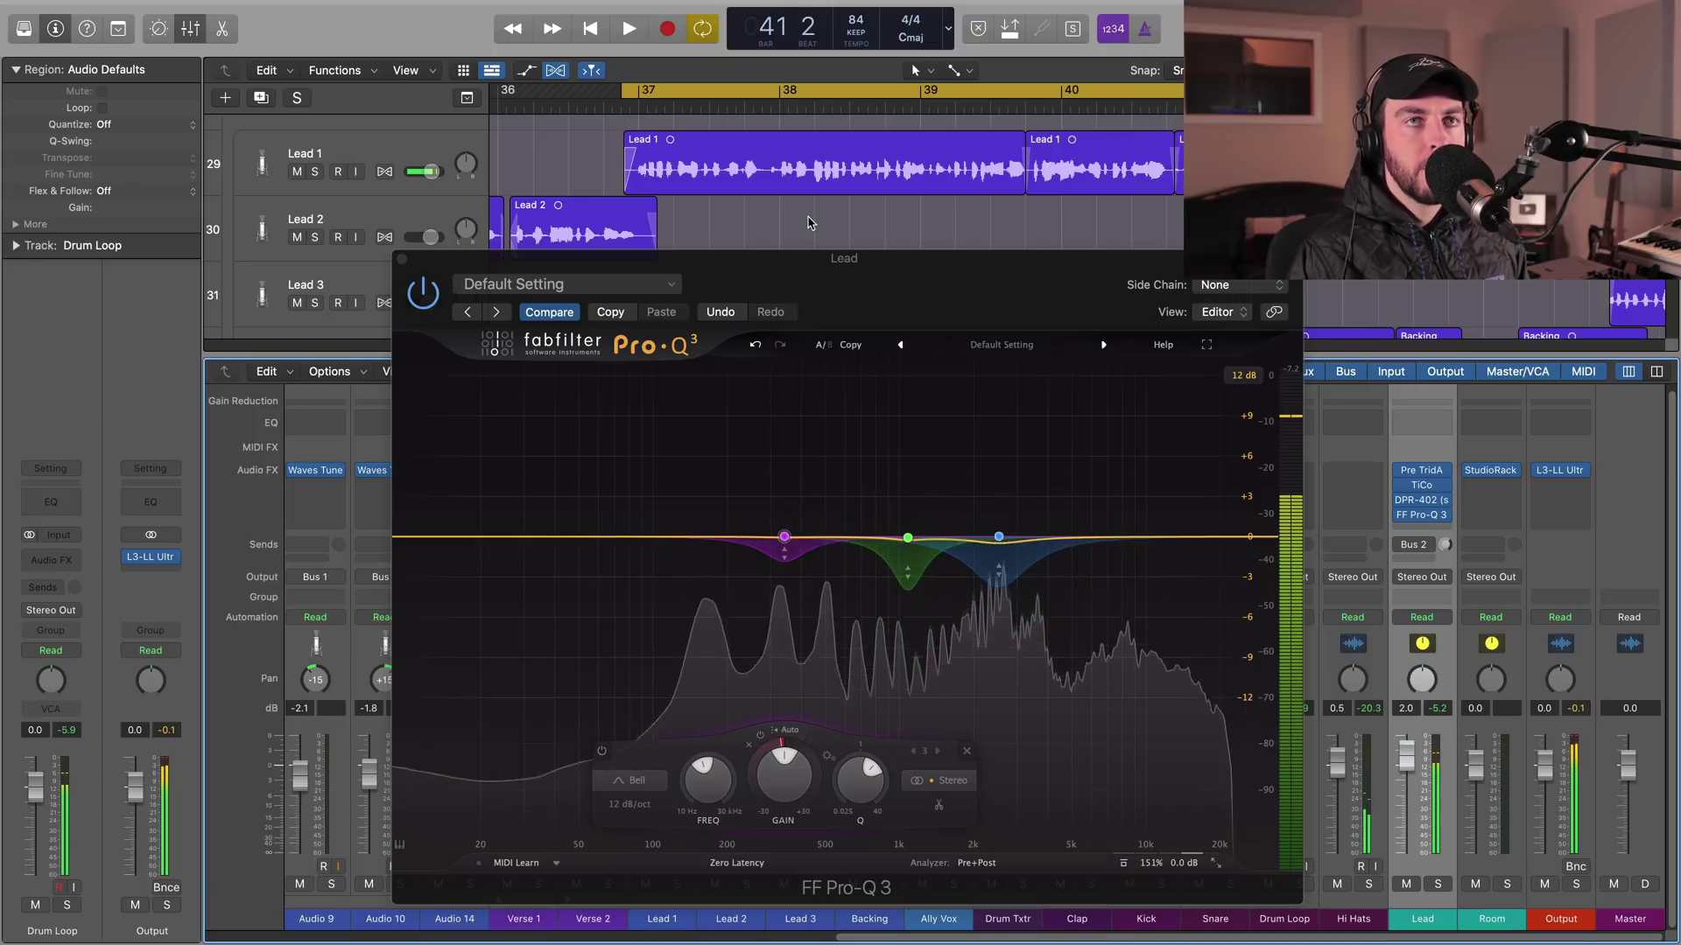
left_click(402, 254)
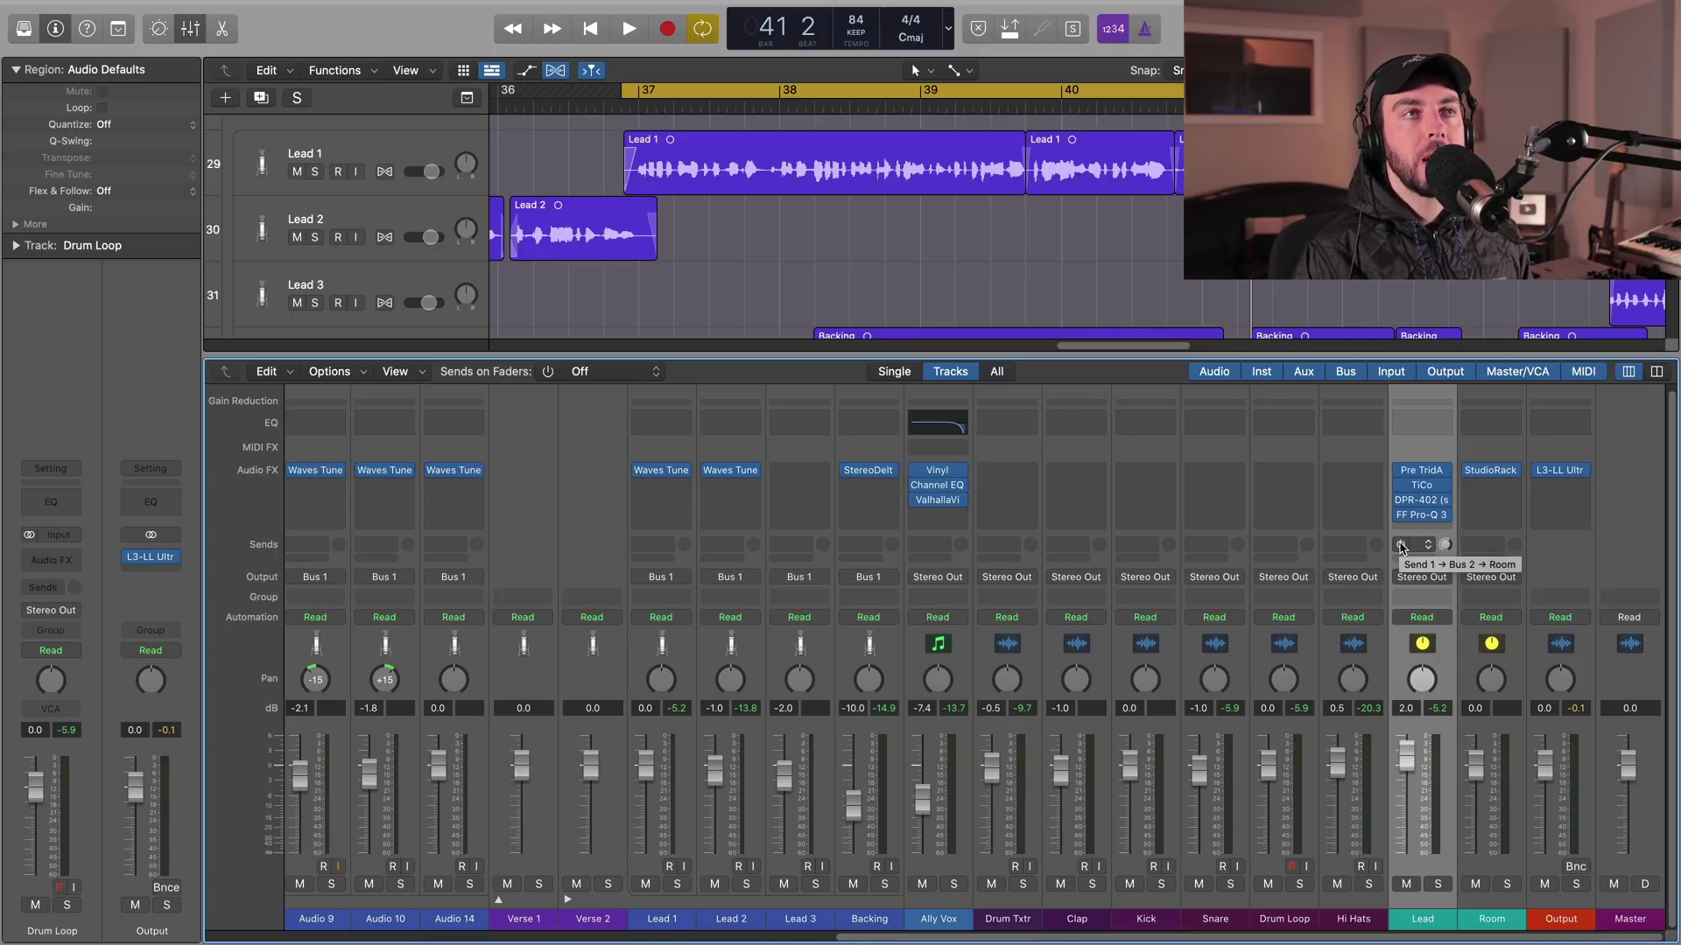
Open StudioRack on the Room bus, try the Reverse reverb type, and return Reverb Type to its previous setting.
left_click(1493, 474)
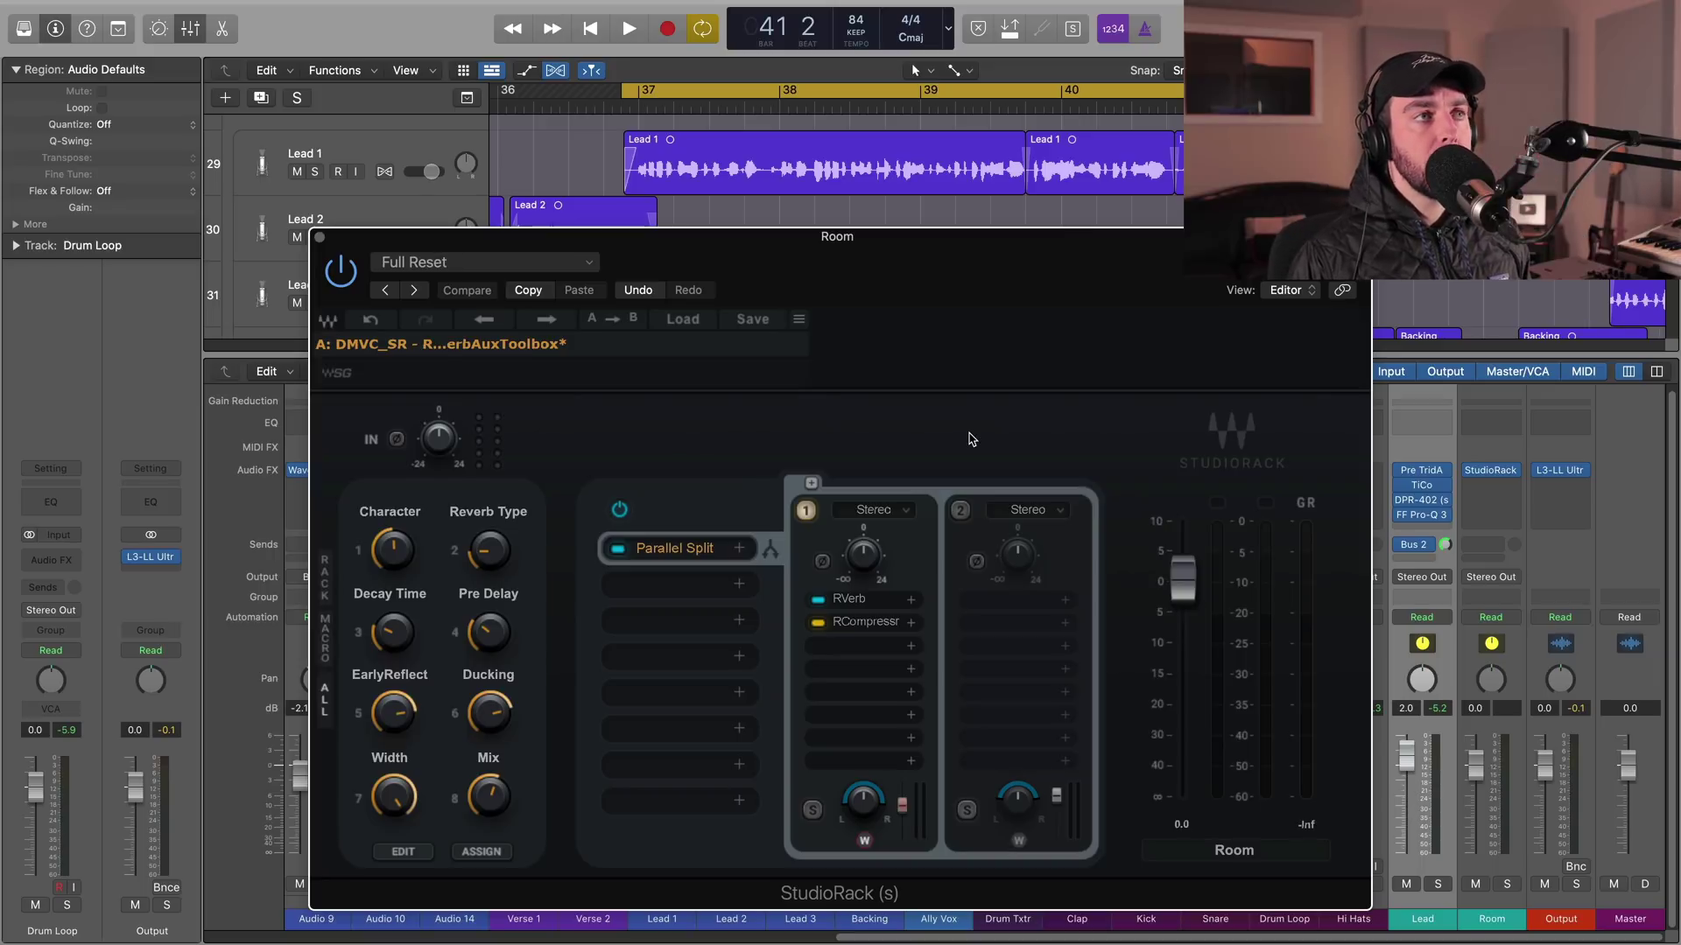
left_click_drag(492, 559, 493, 546)
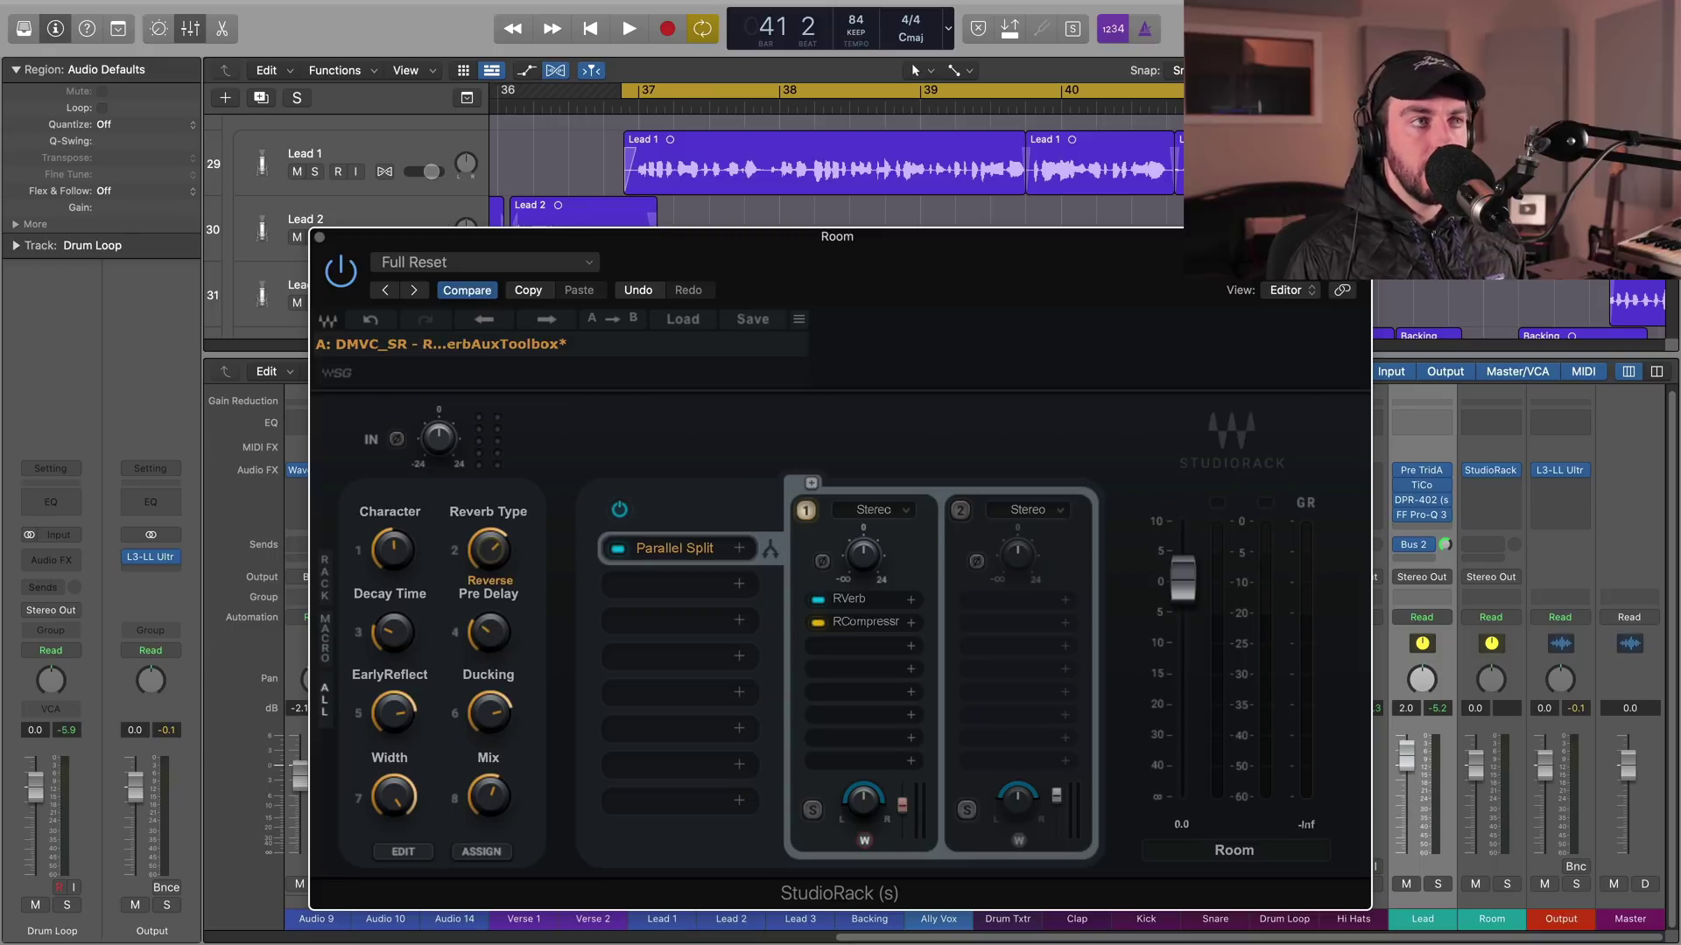
left_click_drag(489, 550, 490, 541)
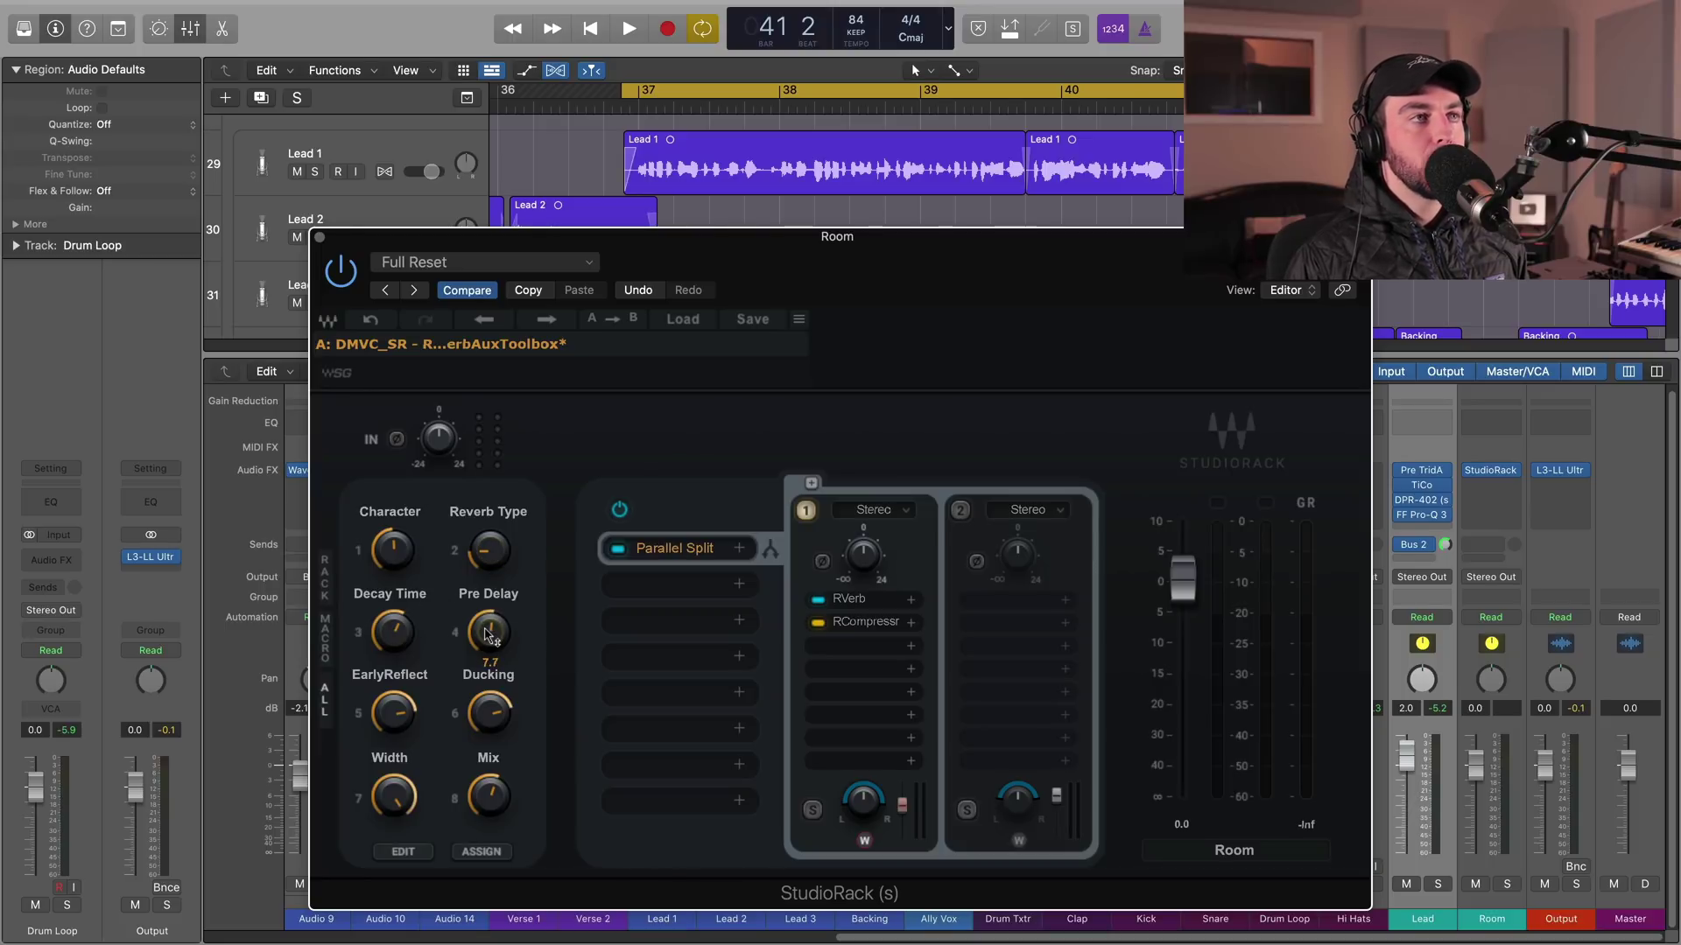
Solo the Lead bus, listen to its vocal with the room reverb, stop playback, and turn off solo.
key("s")
key("space")
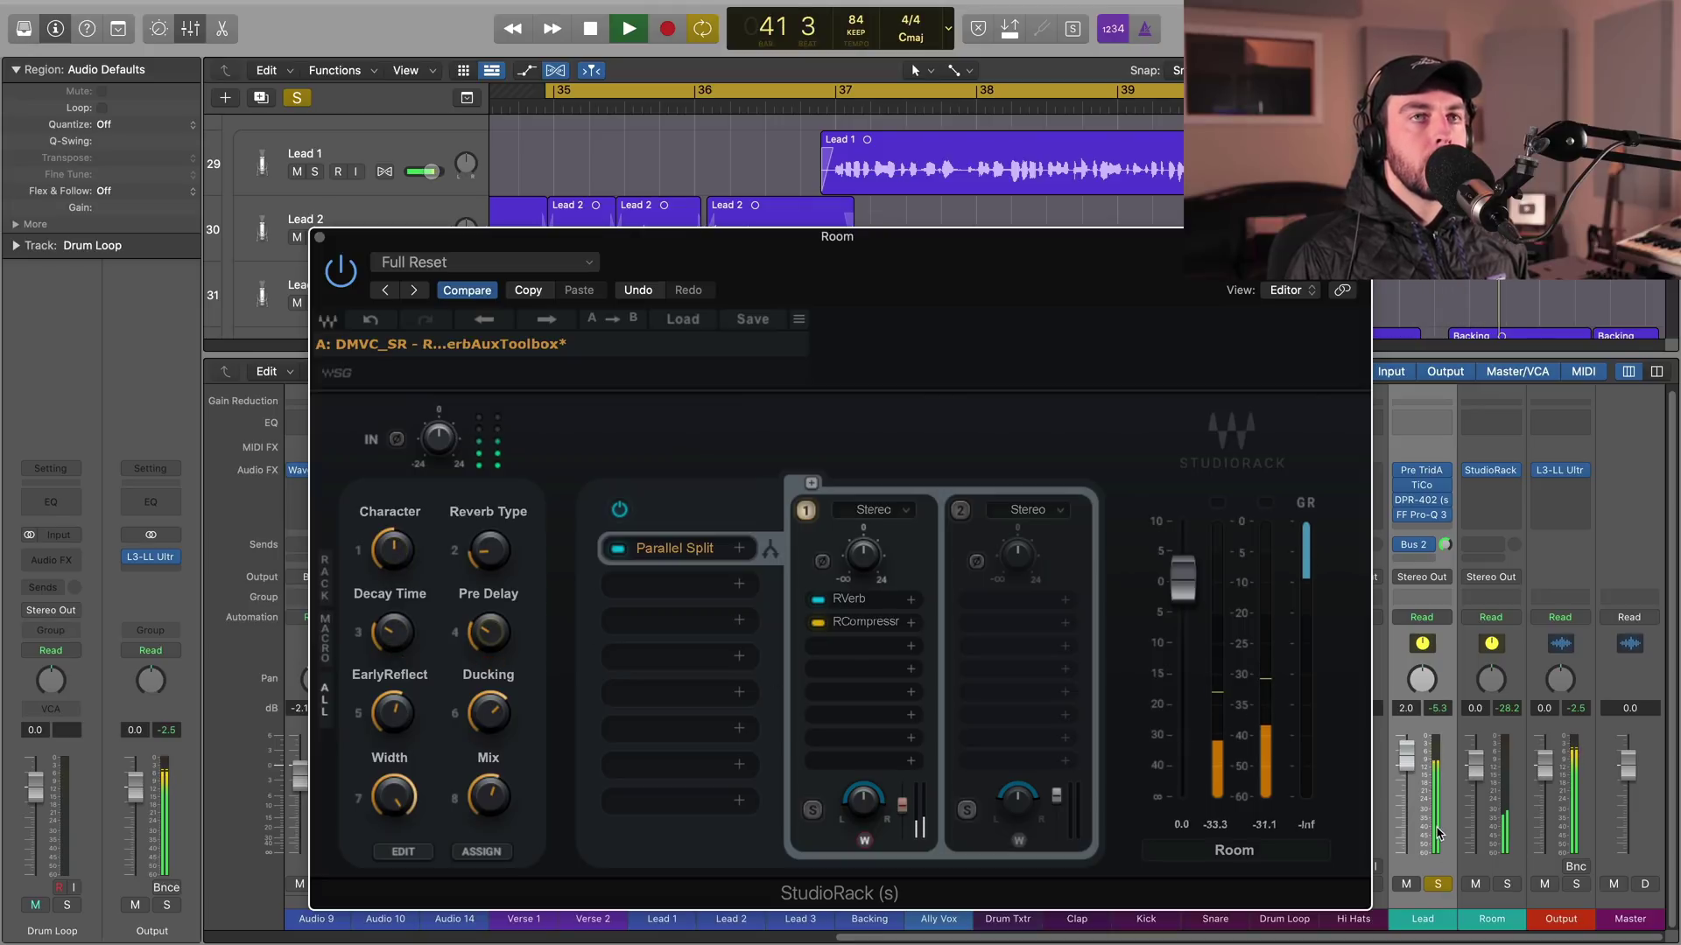
key("space")
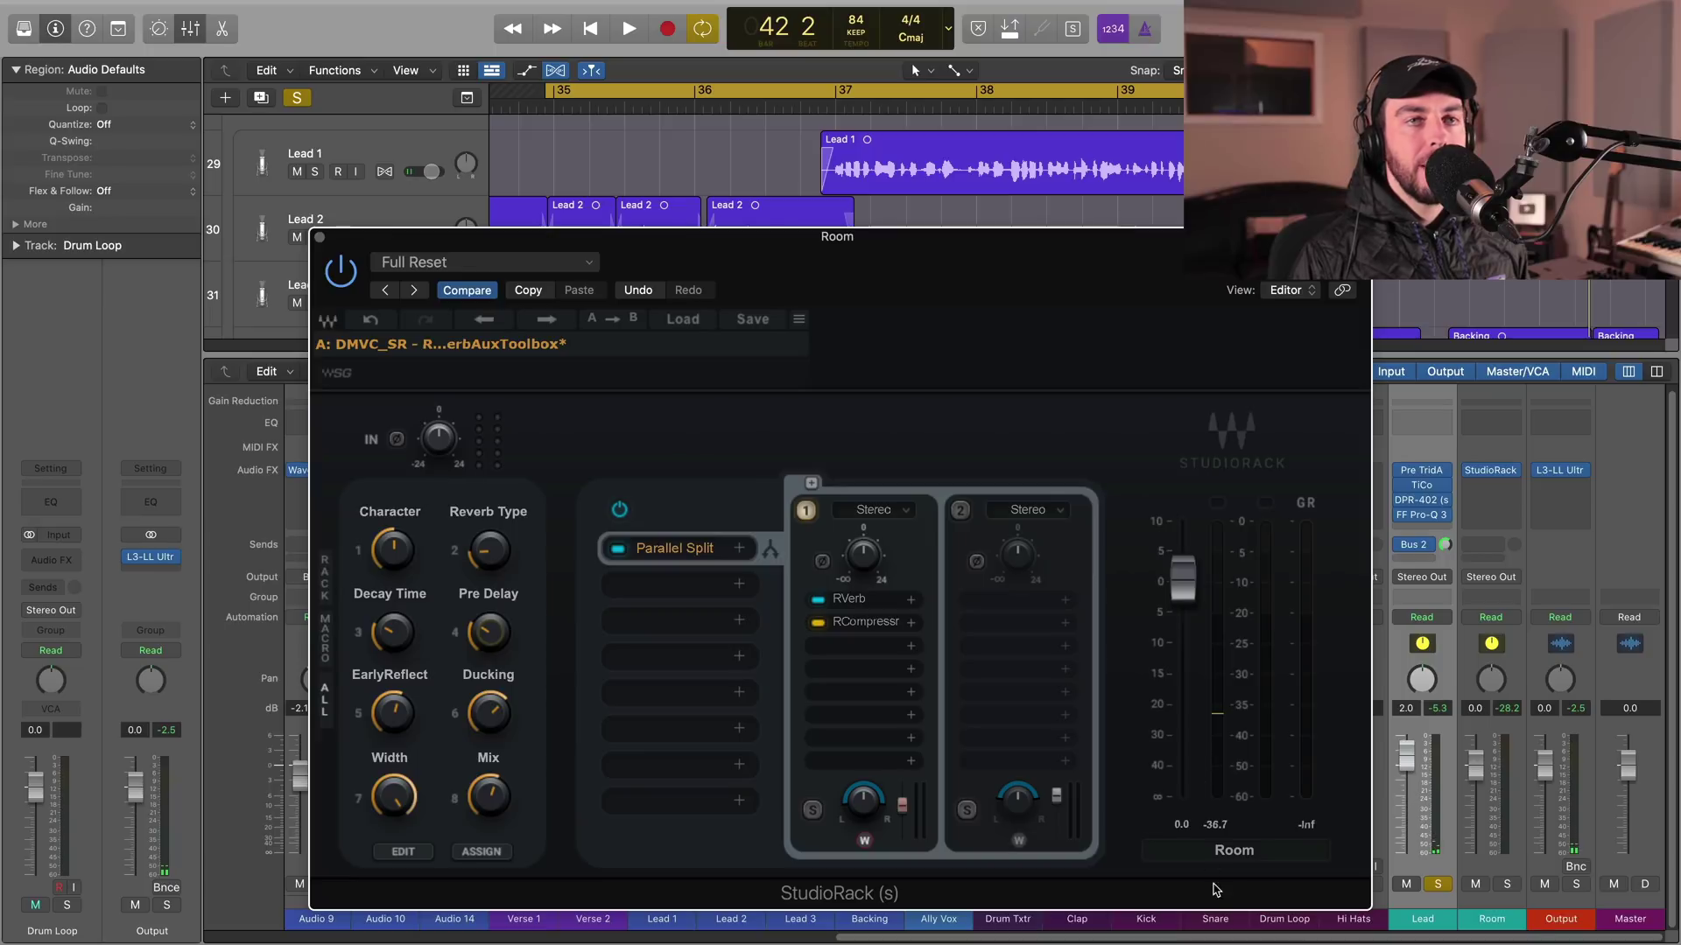
left_click(1438, 885)
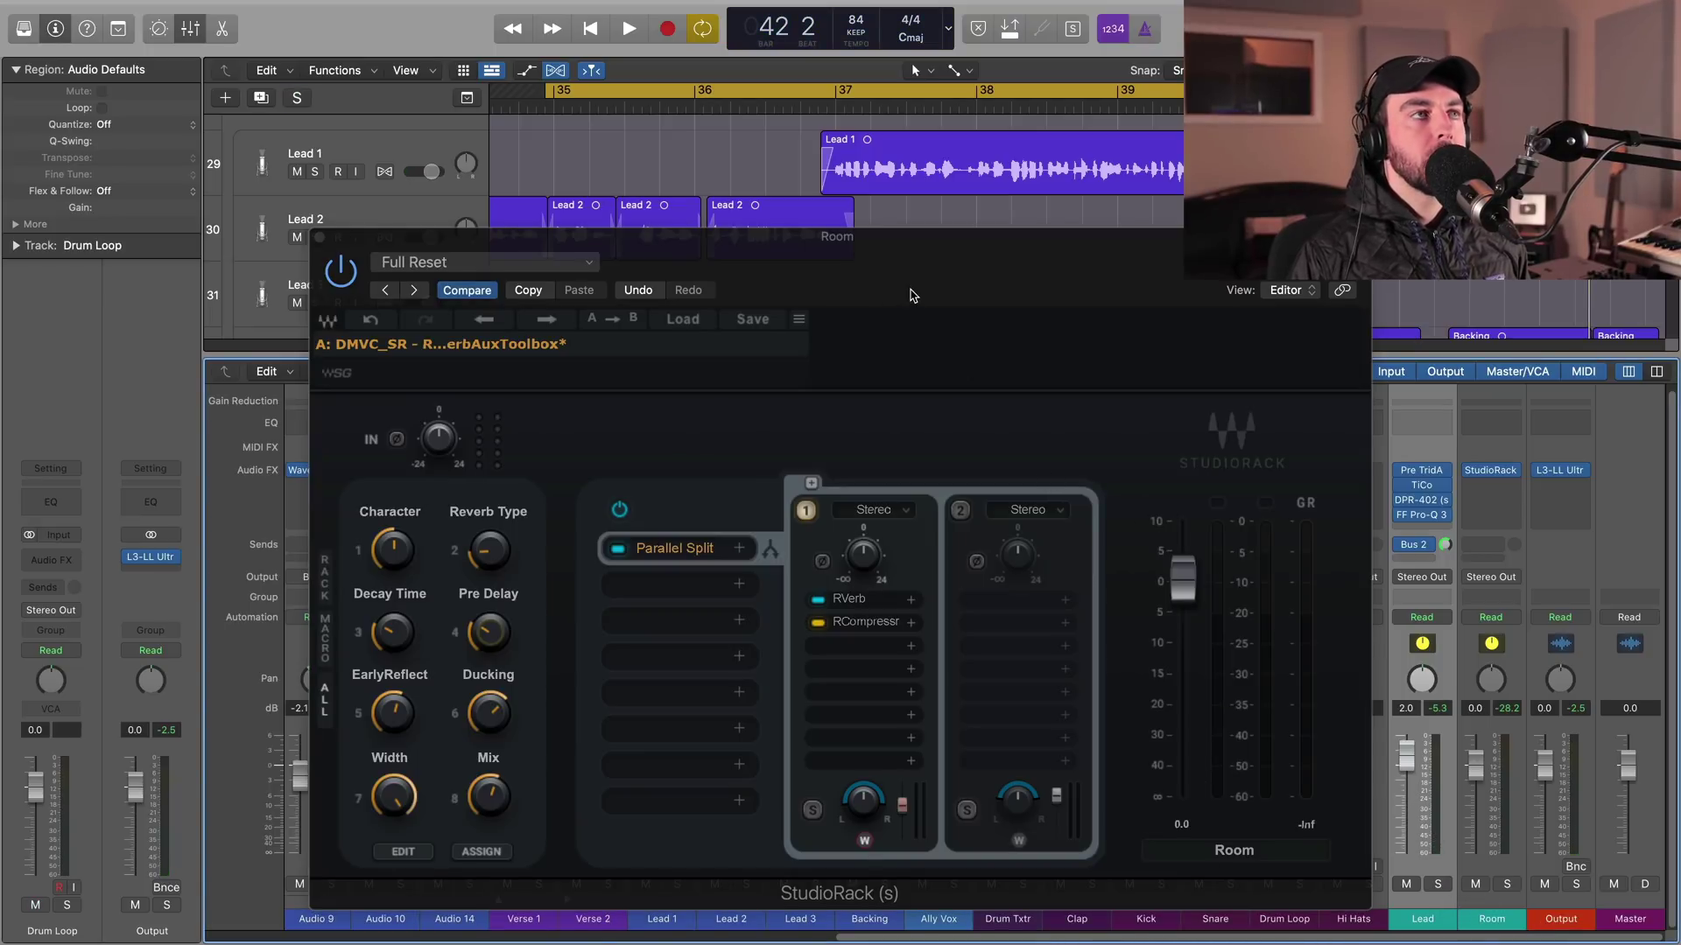
Play the mix with the room reverb and inspect the RVerb module inside the Room bus's StudioRack, closing the plug-in windows.
key("space")
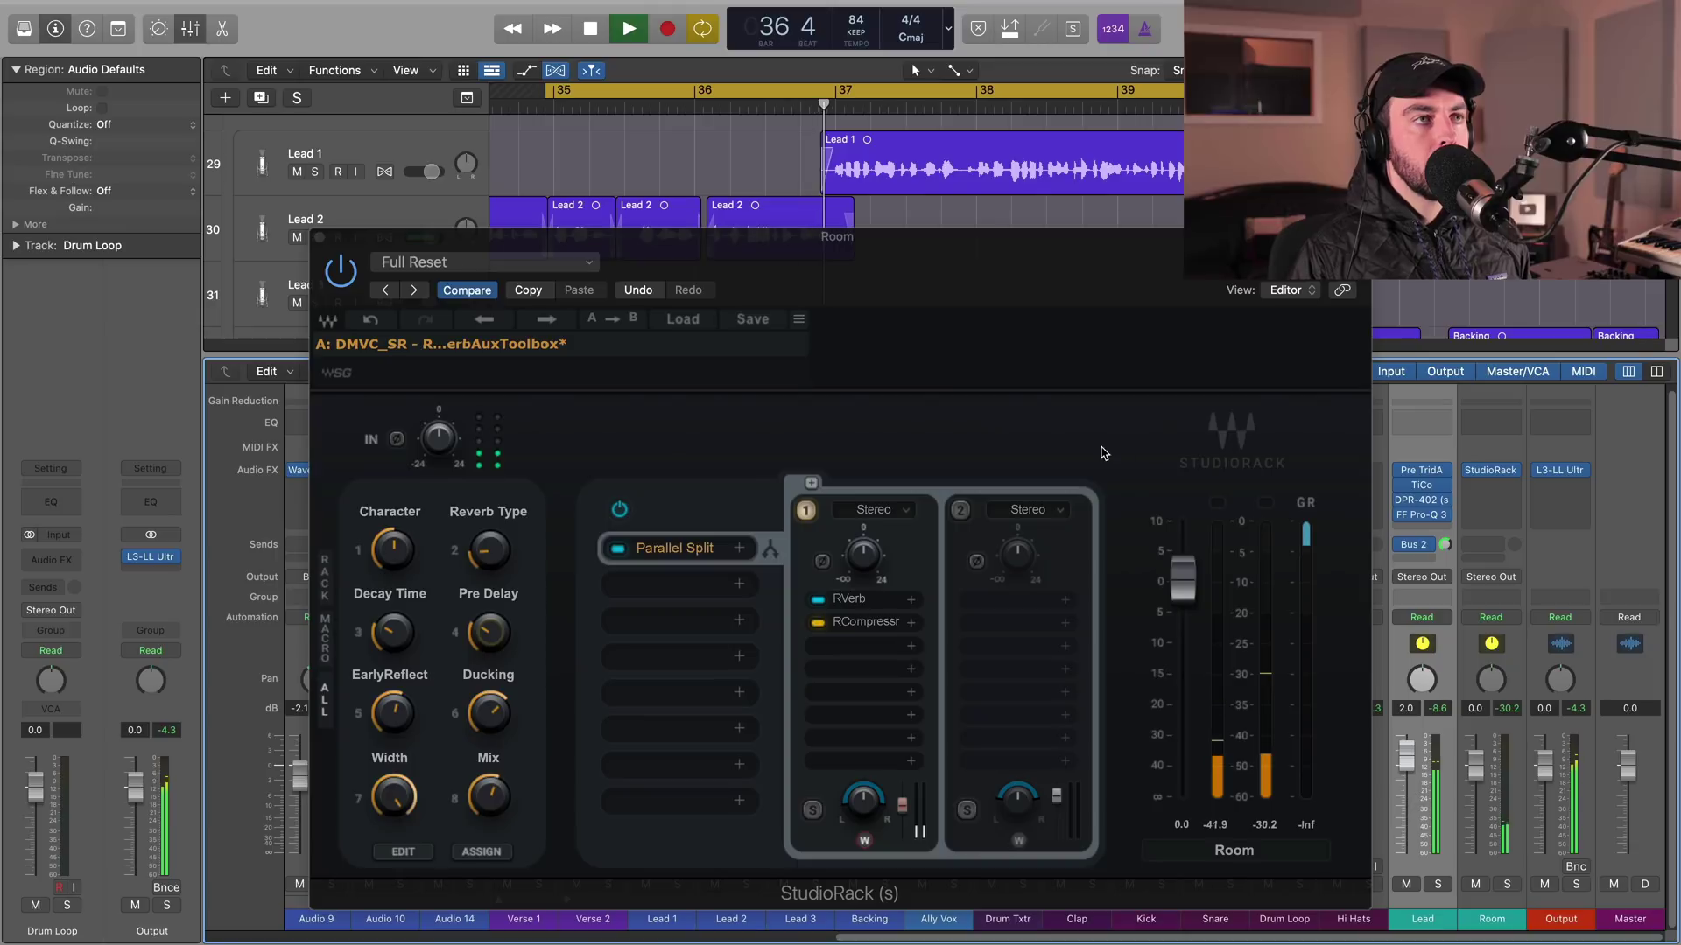
left_click(884, 600)
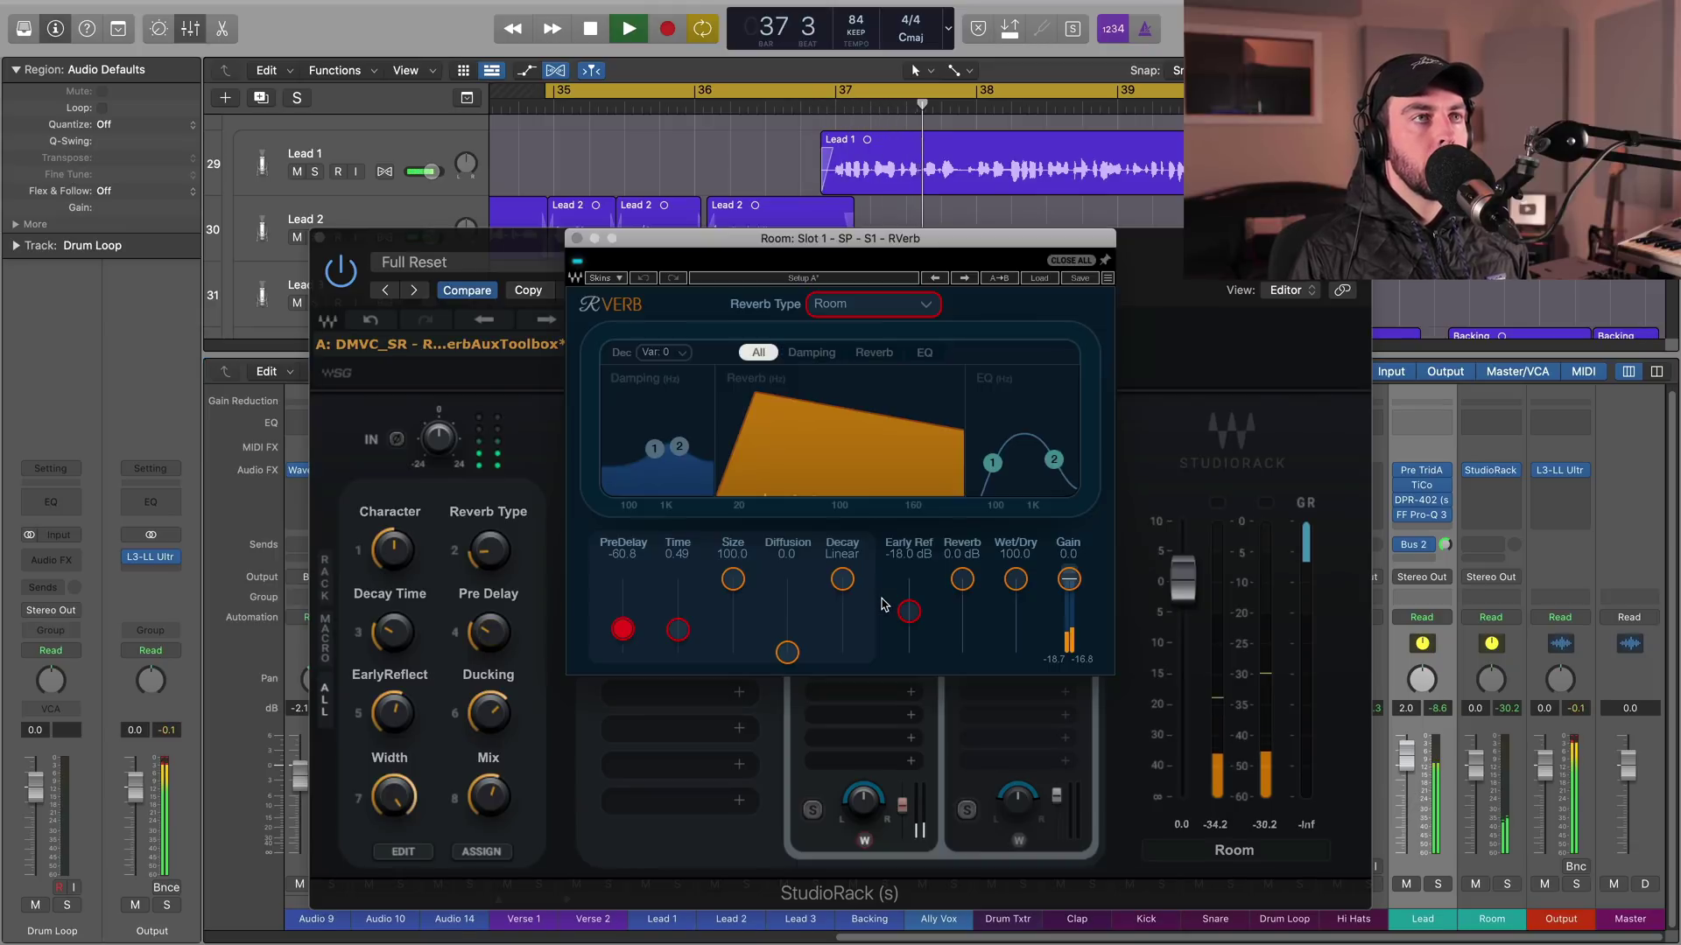
left_click(577, 239)
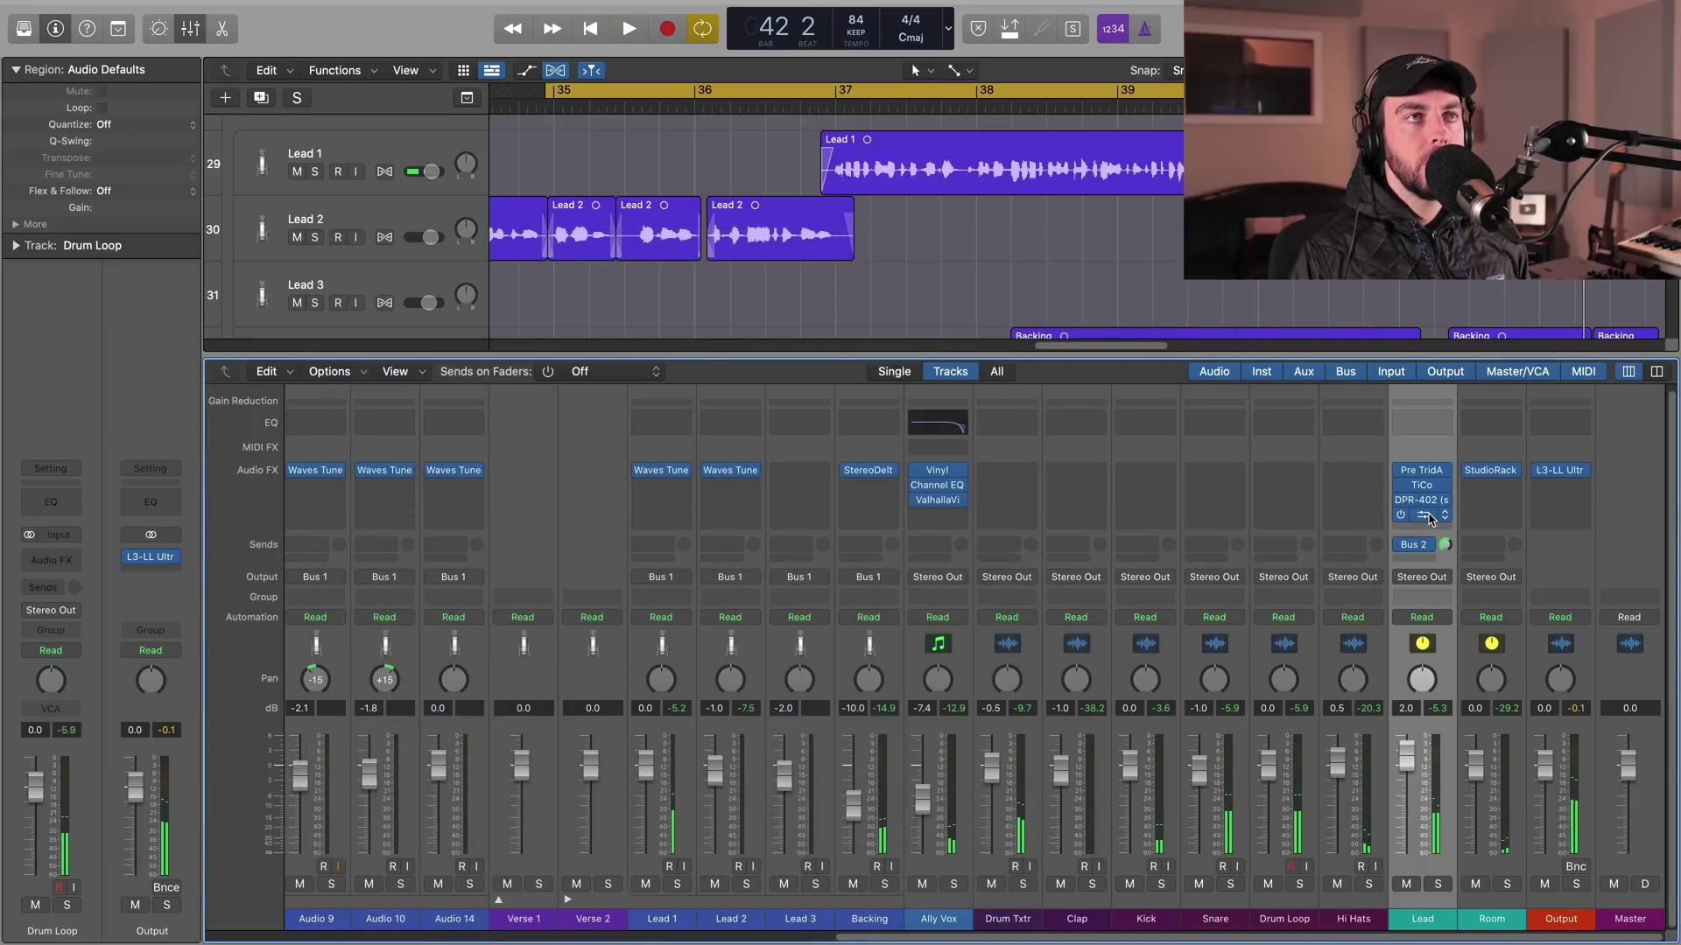
Open the Lead bus's FF Pro-Q 3 and briefly check the TiCo settings on the same bus.
left_click(1427, 516)
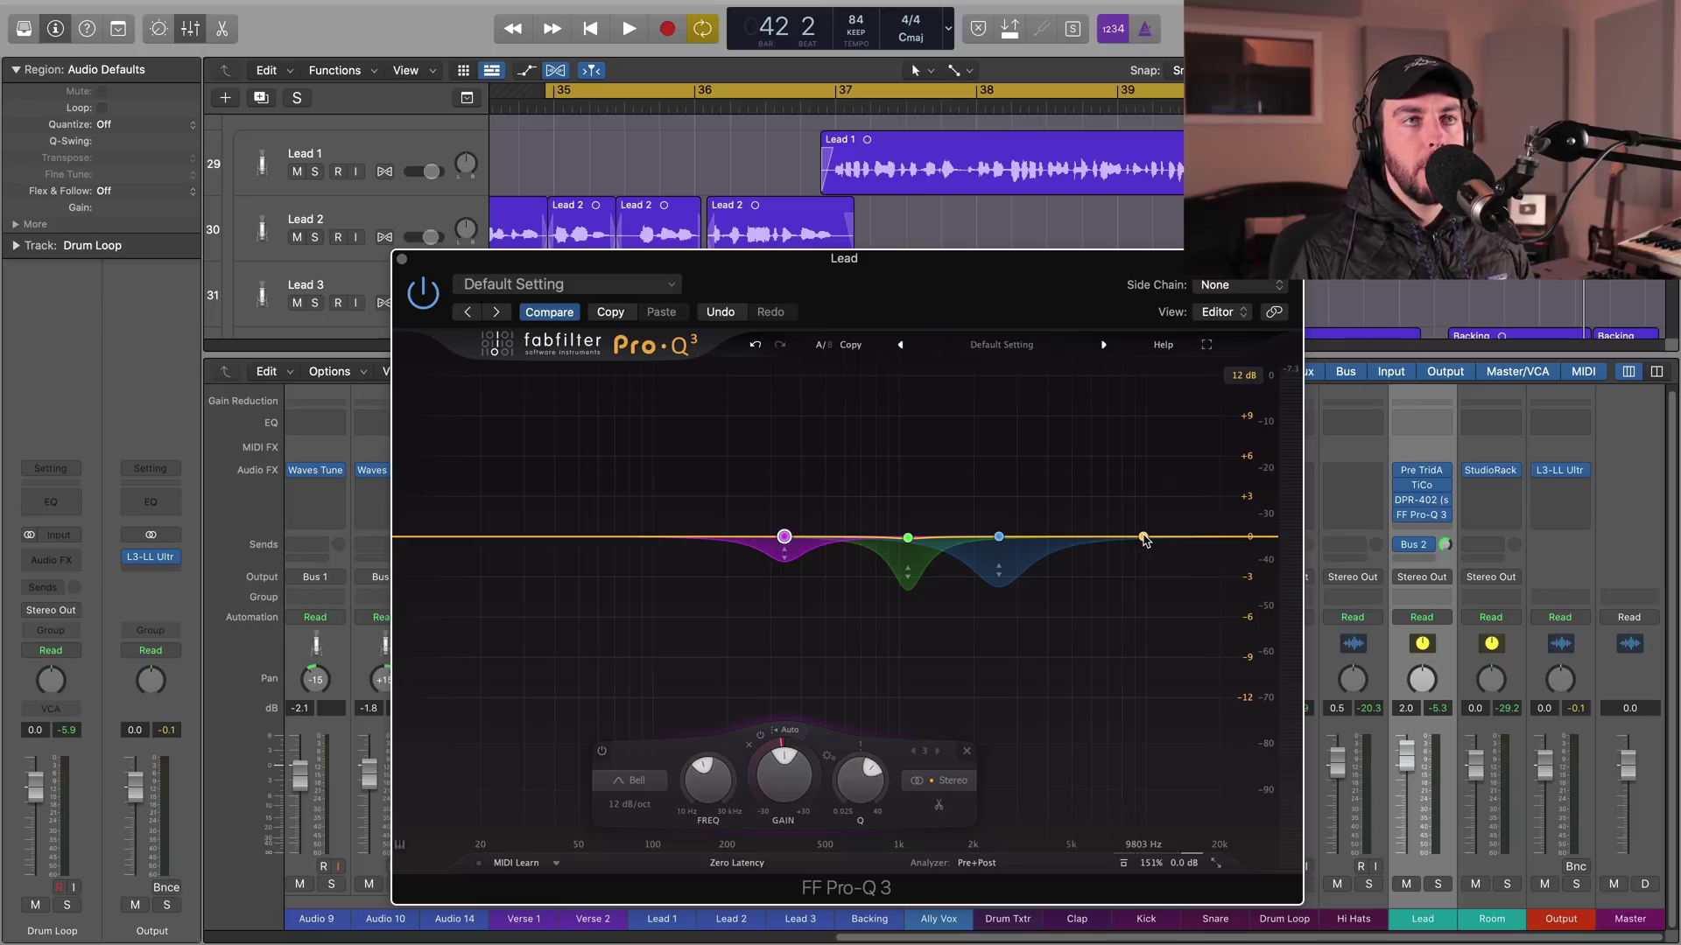
left_click(1417, 487)
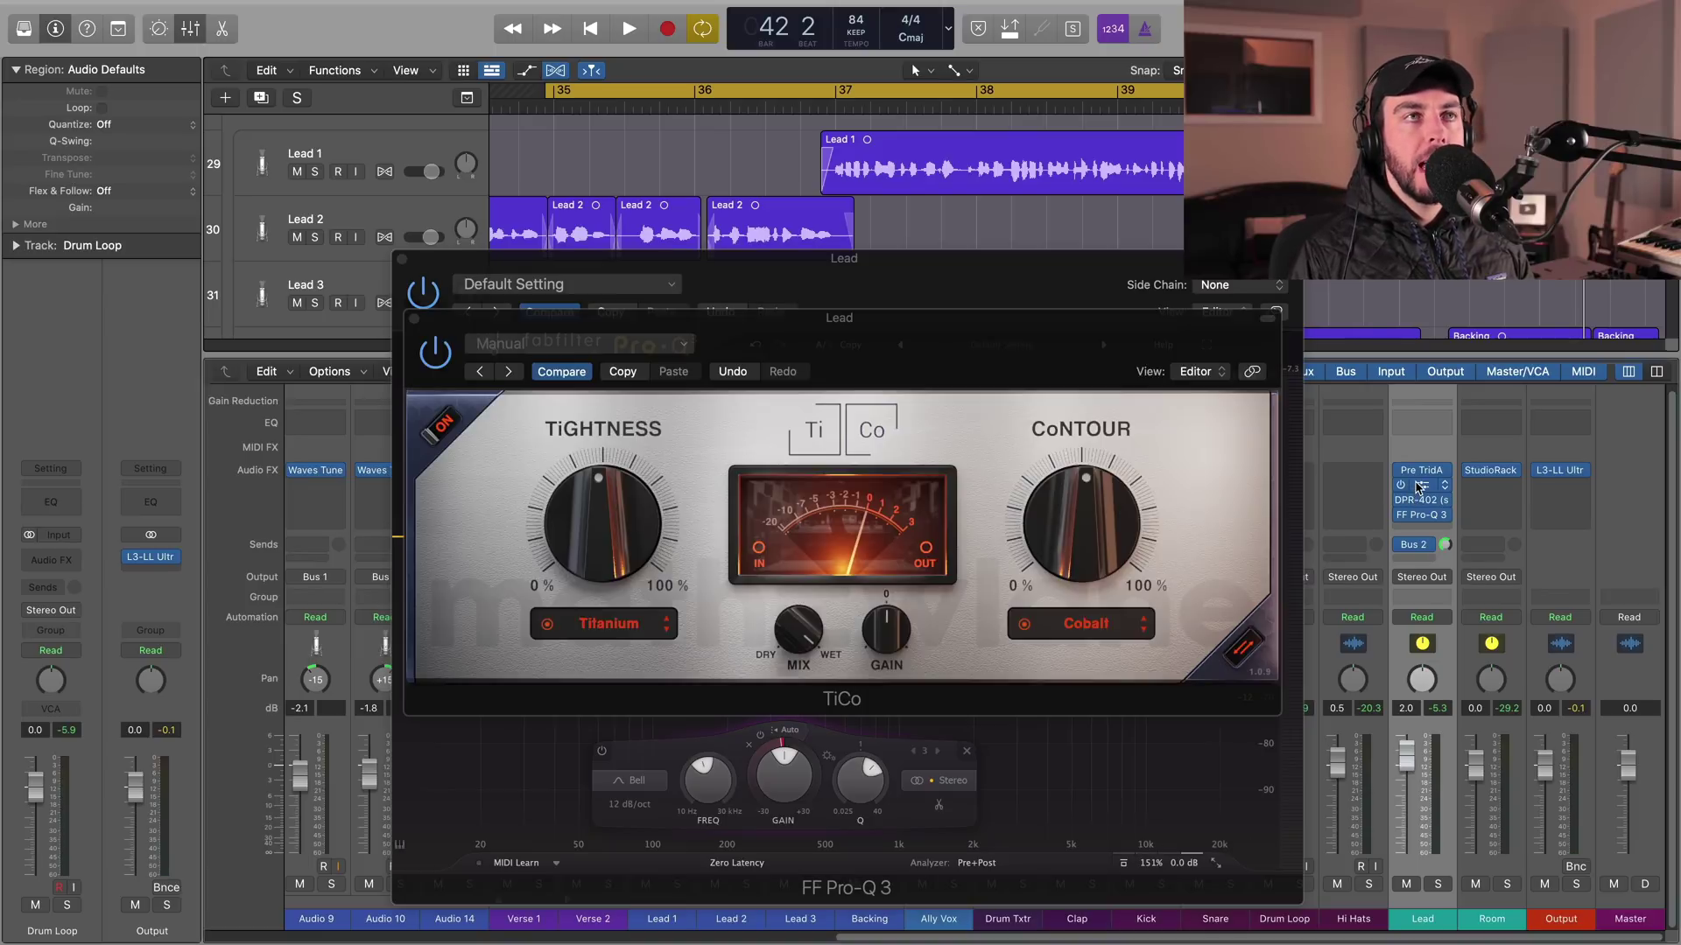
left_click(415, 319)
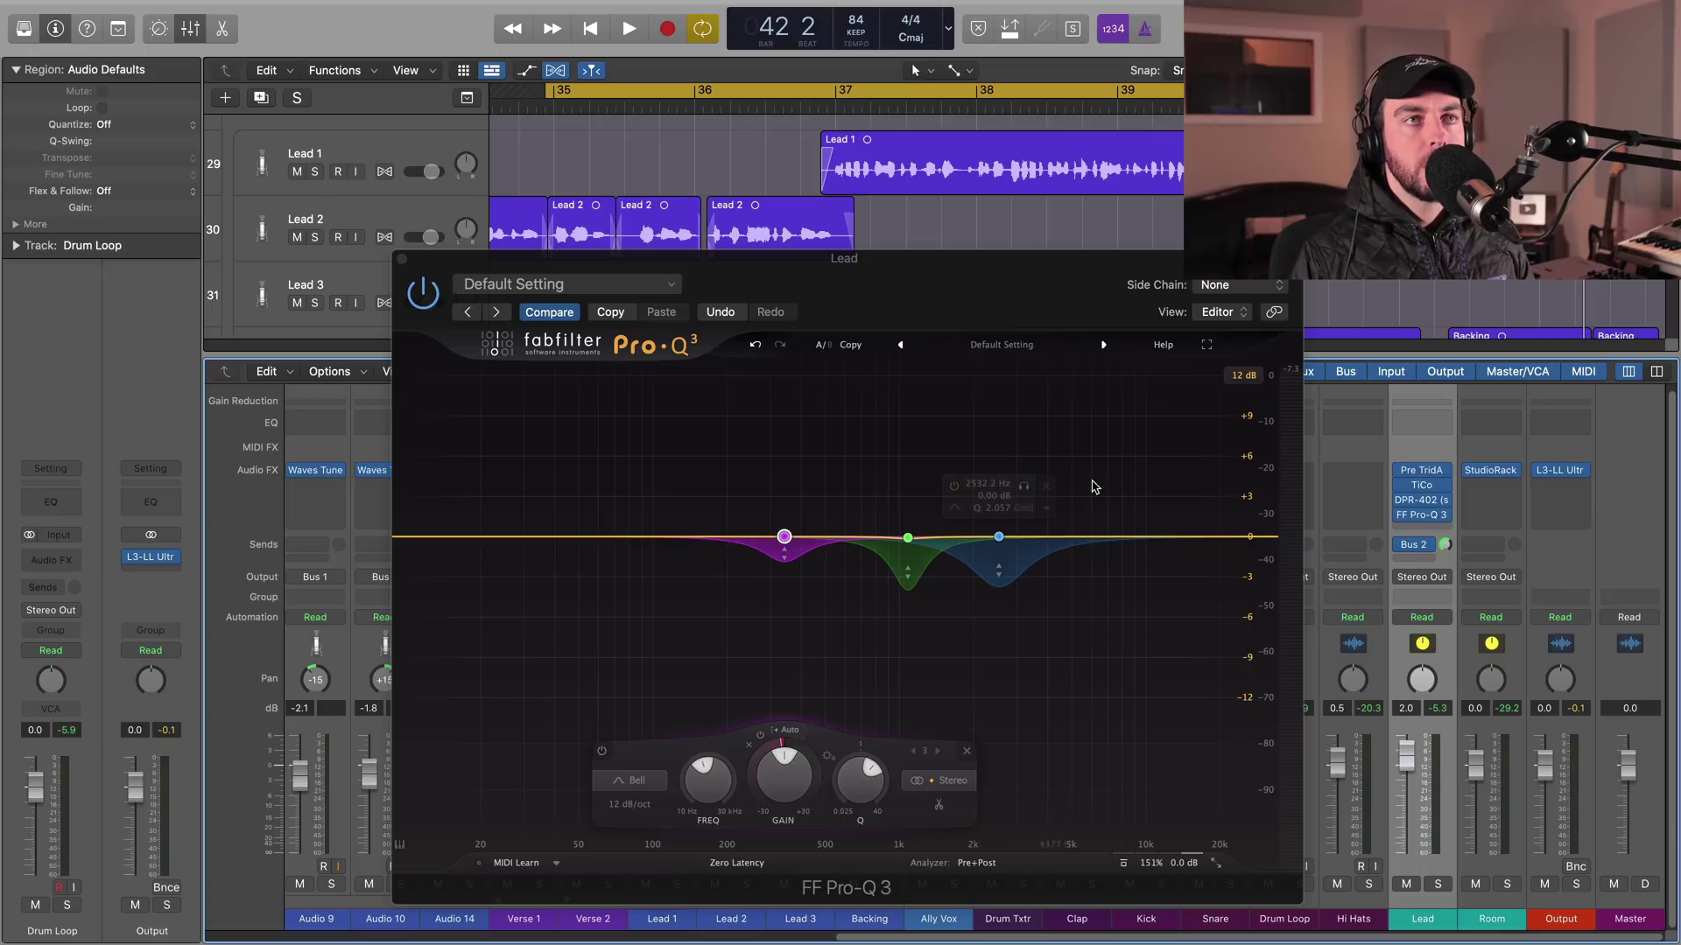
Add a narrow high-frequency bell boost on the Lead equalizer at about 12.3 kHz, +0.93 dB, with a Q of 3.722.
left_click(1135, 532)
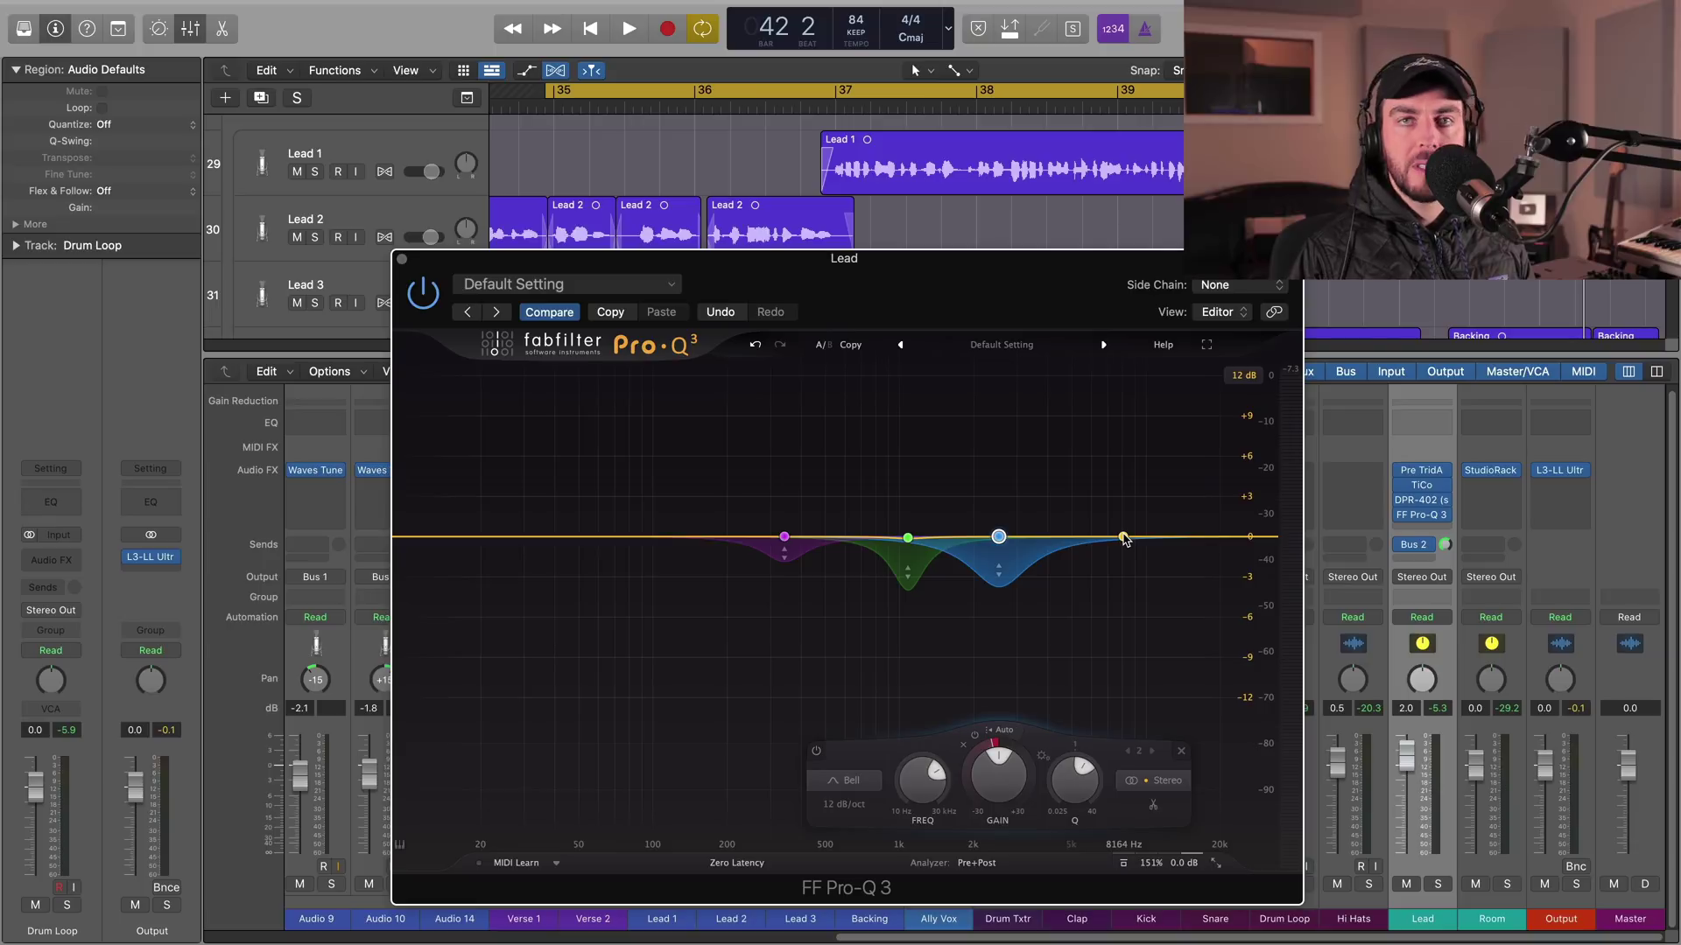
left_click(1123, 538)
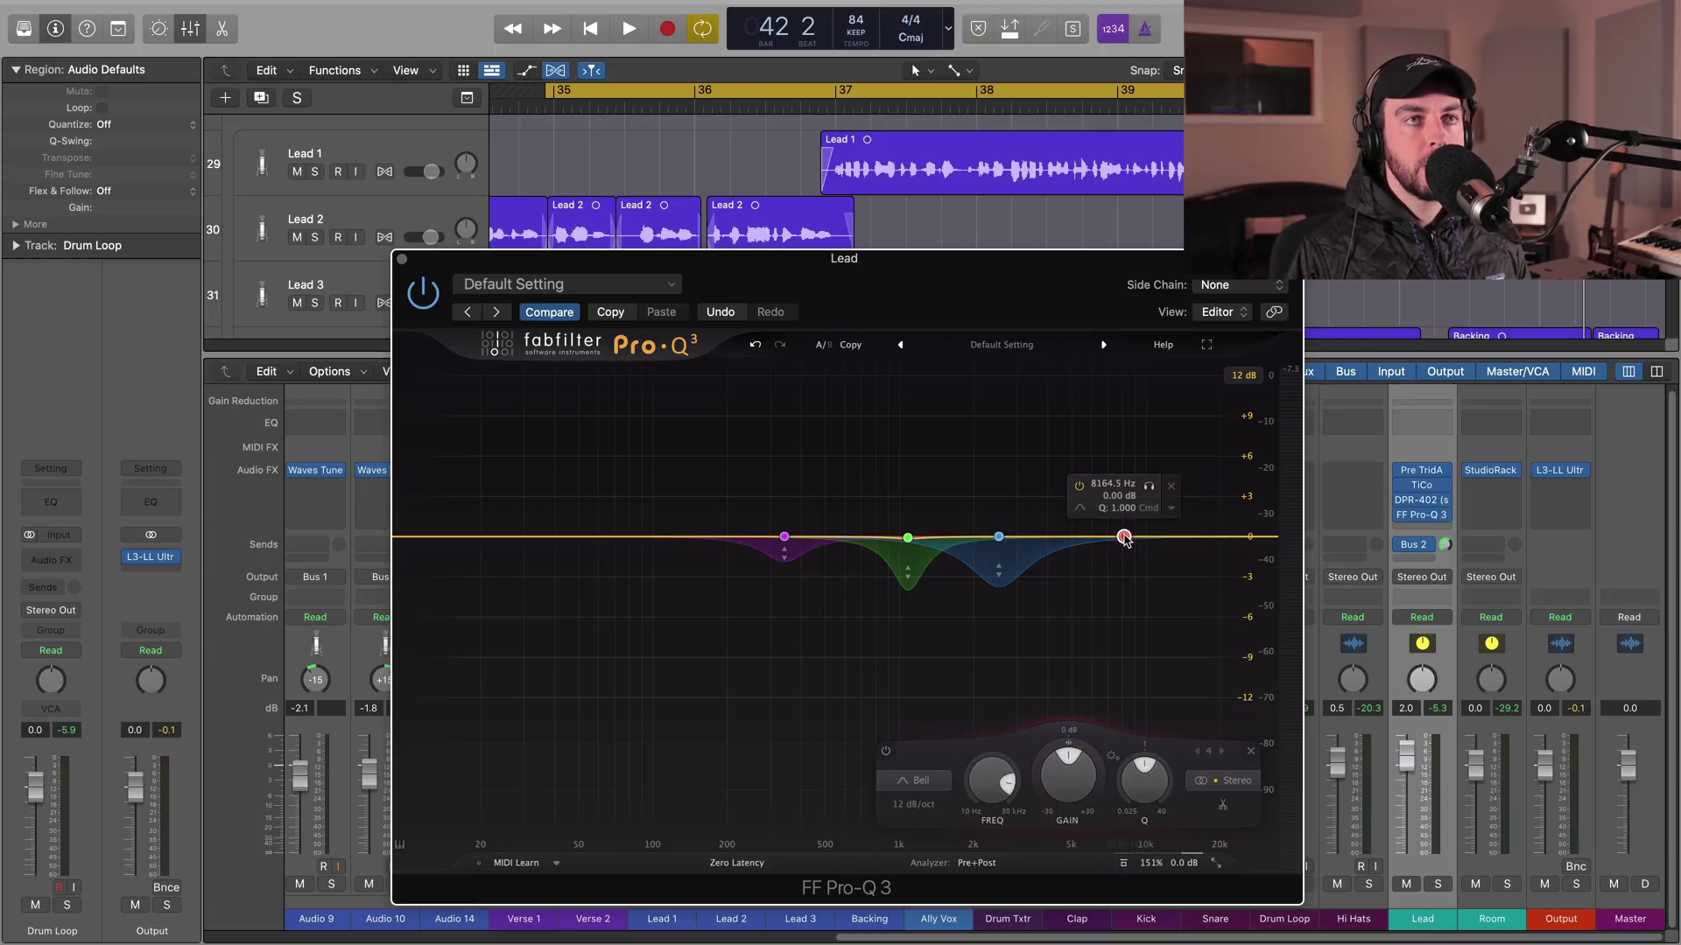
left_click_drag(1124, 538, 1158, 517)
scroll(1139, 526, "up", 5)
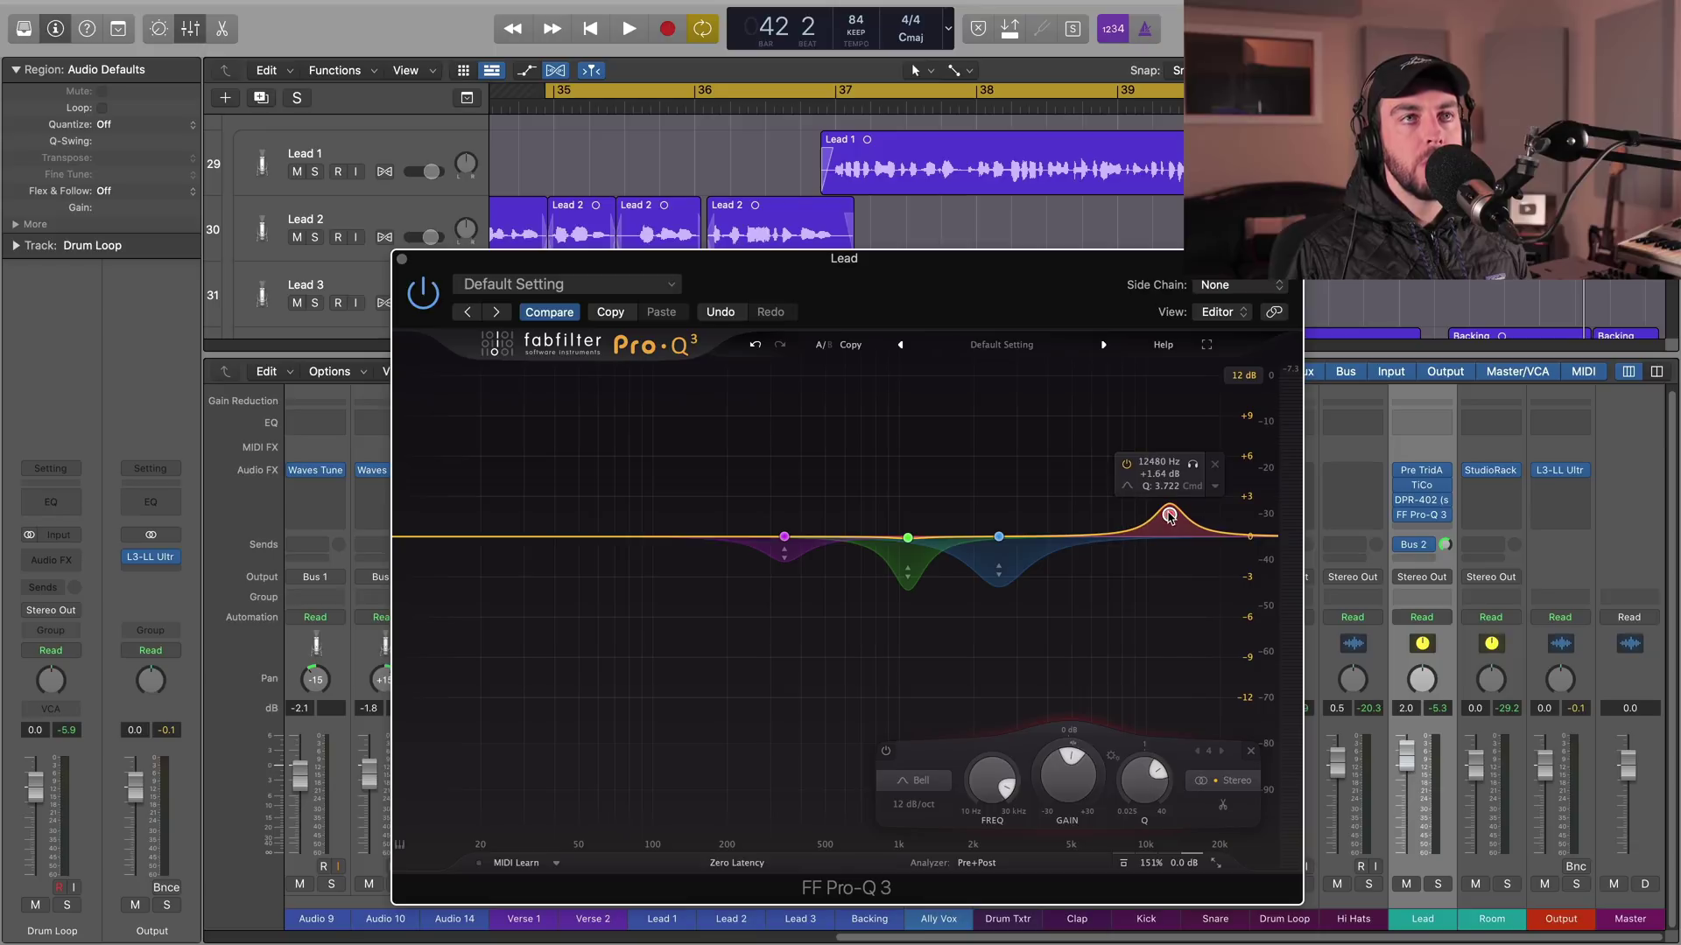
left_click_drag(1171, 510, 1167, 523)
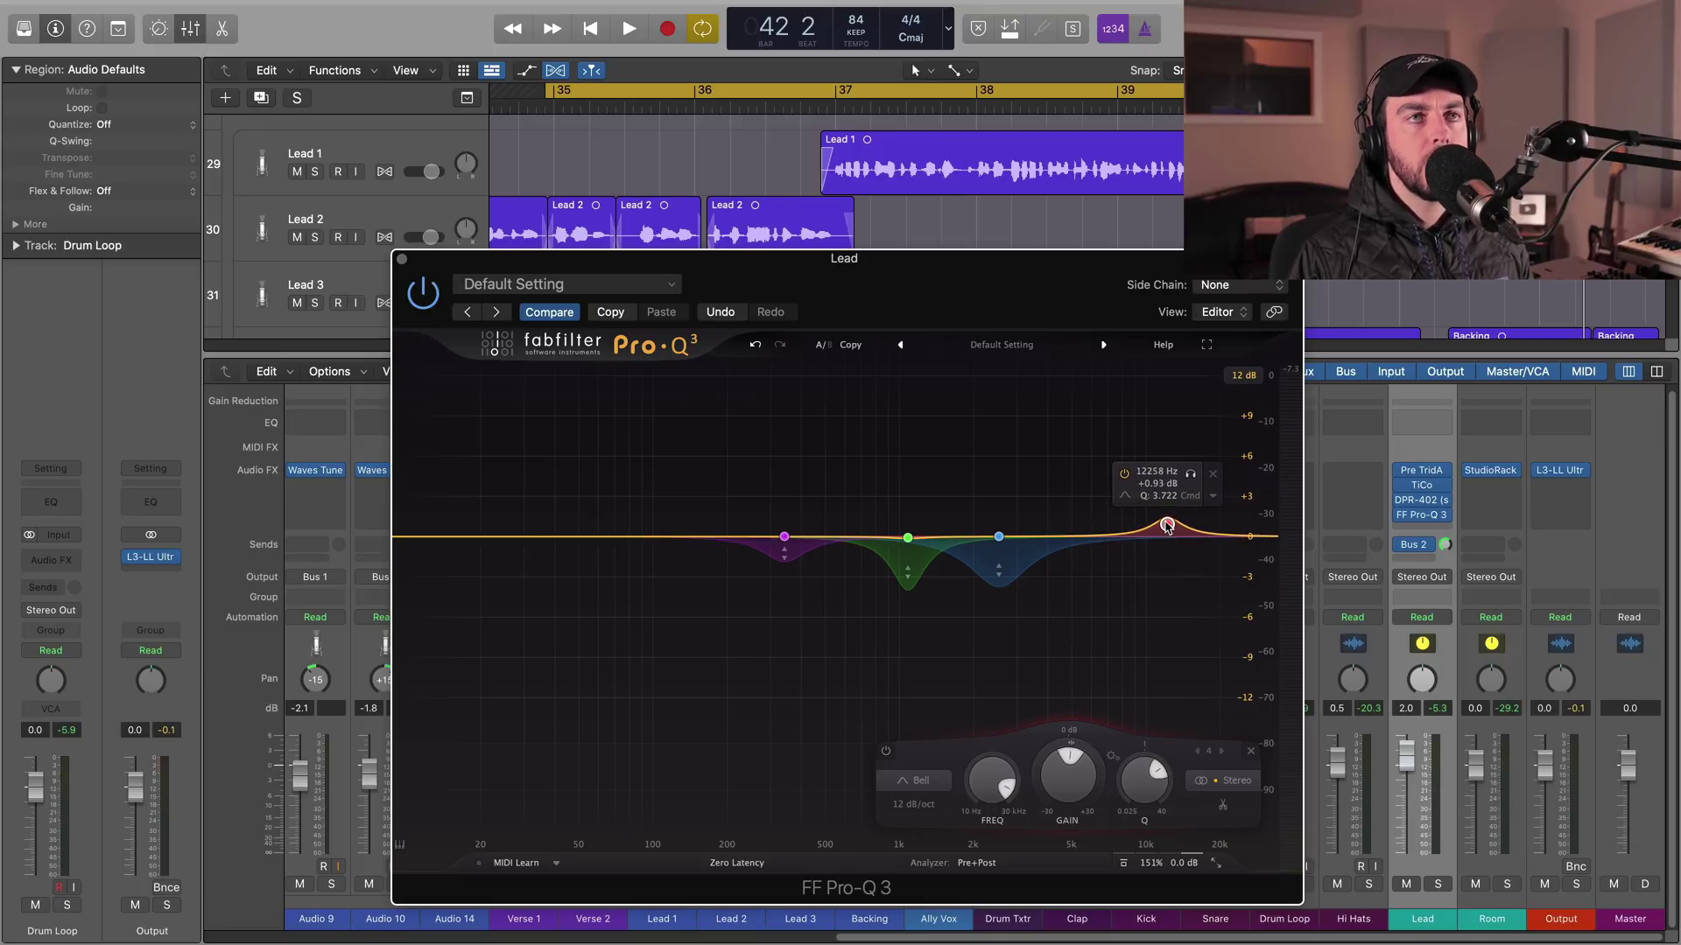
During playback, raise the 12 kHz bell's boost and give the band a downward dynamic range.
key("space")
left_click_drag(1167, 524, 1171, 508)
mouse_move(1055, 772)
left_click_drag(1054, 772, 1052, 823)
left_click_drag(1171, 509, 1174, 505)
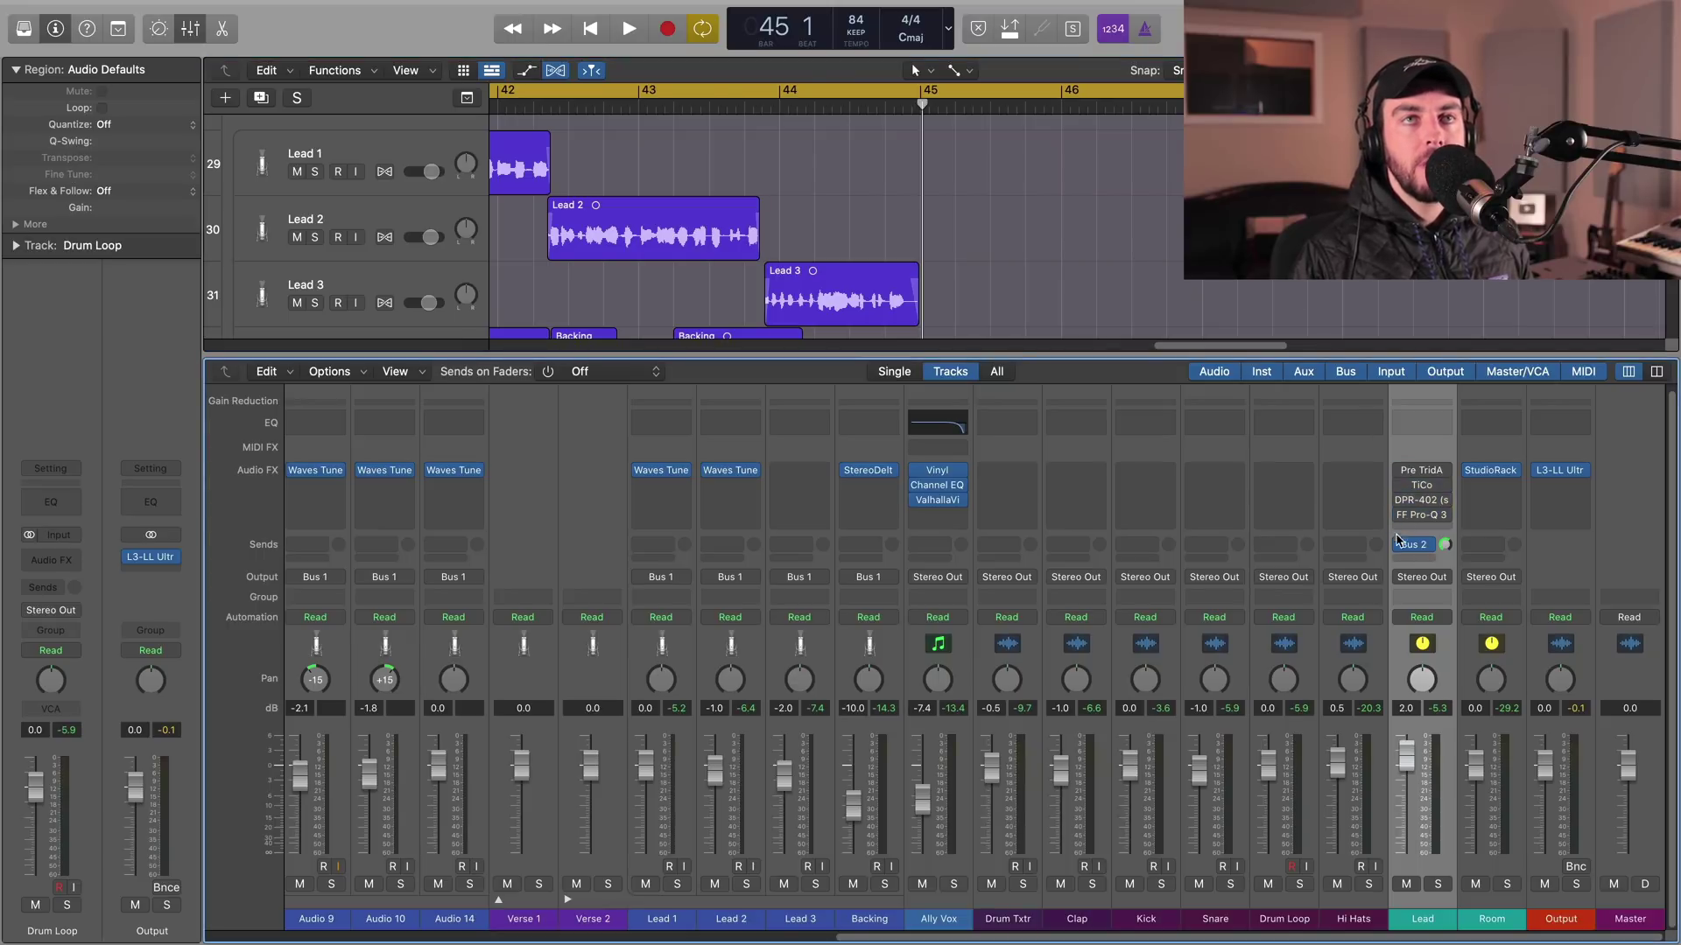
Compare playback of the Lead bus with its plug-ins and Bus 2 send bypassed against playback with them enabled.
left_click(1174, 246)
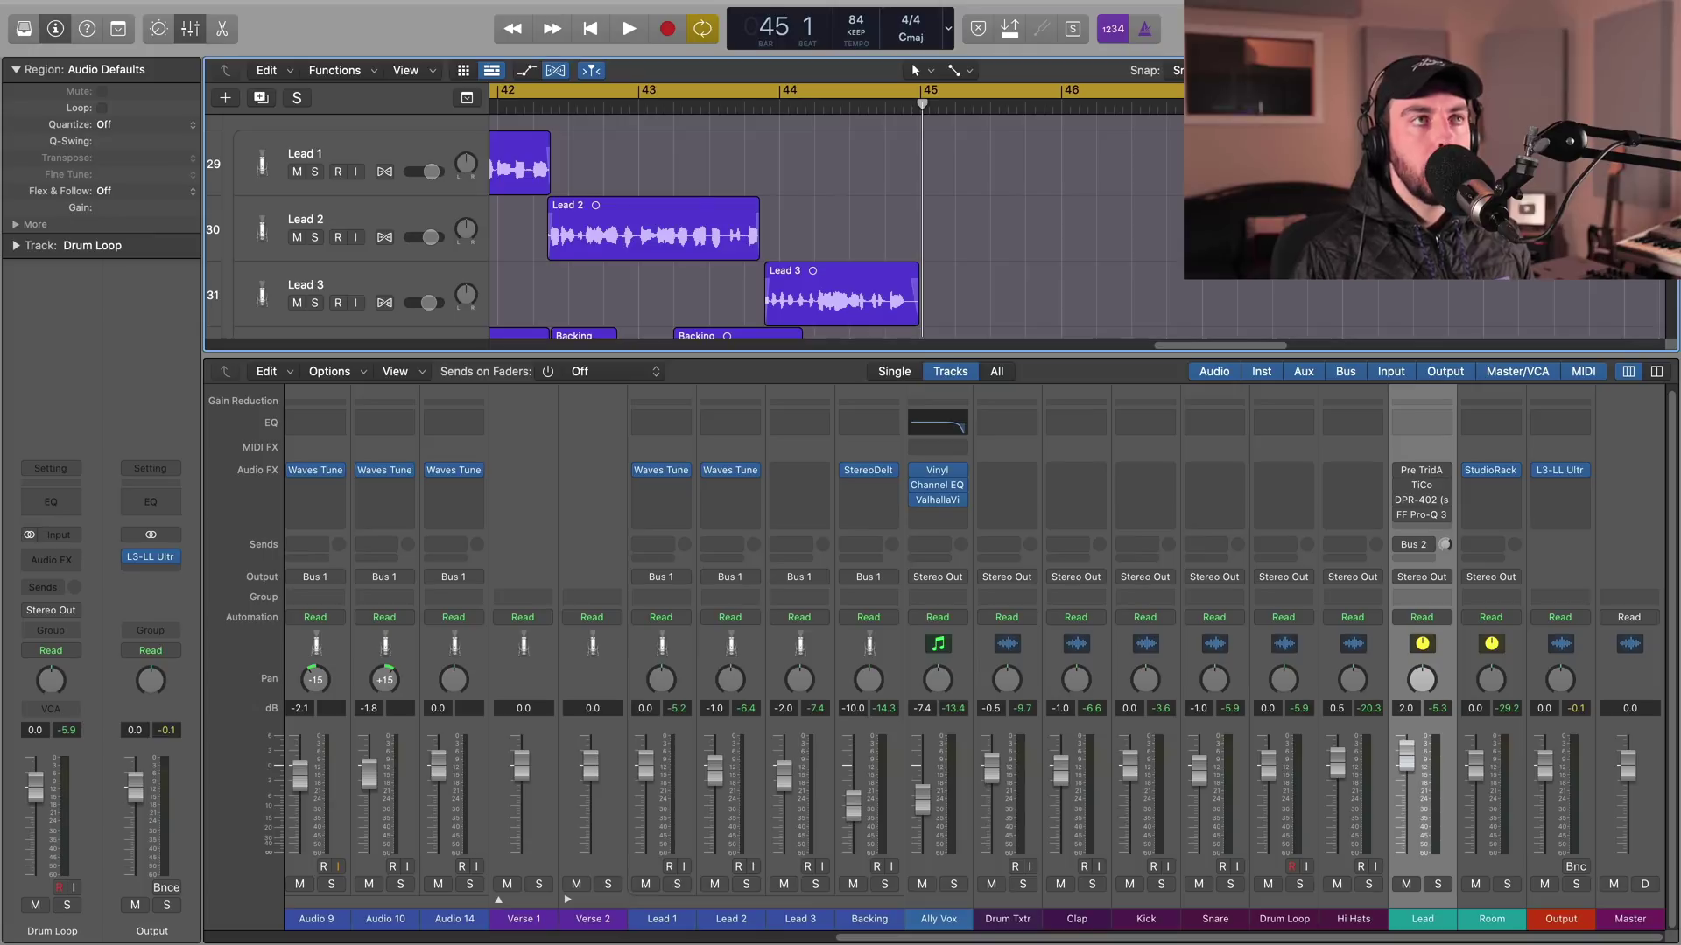
key("space")
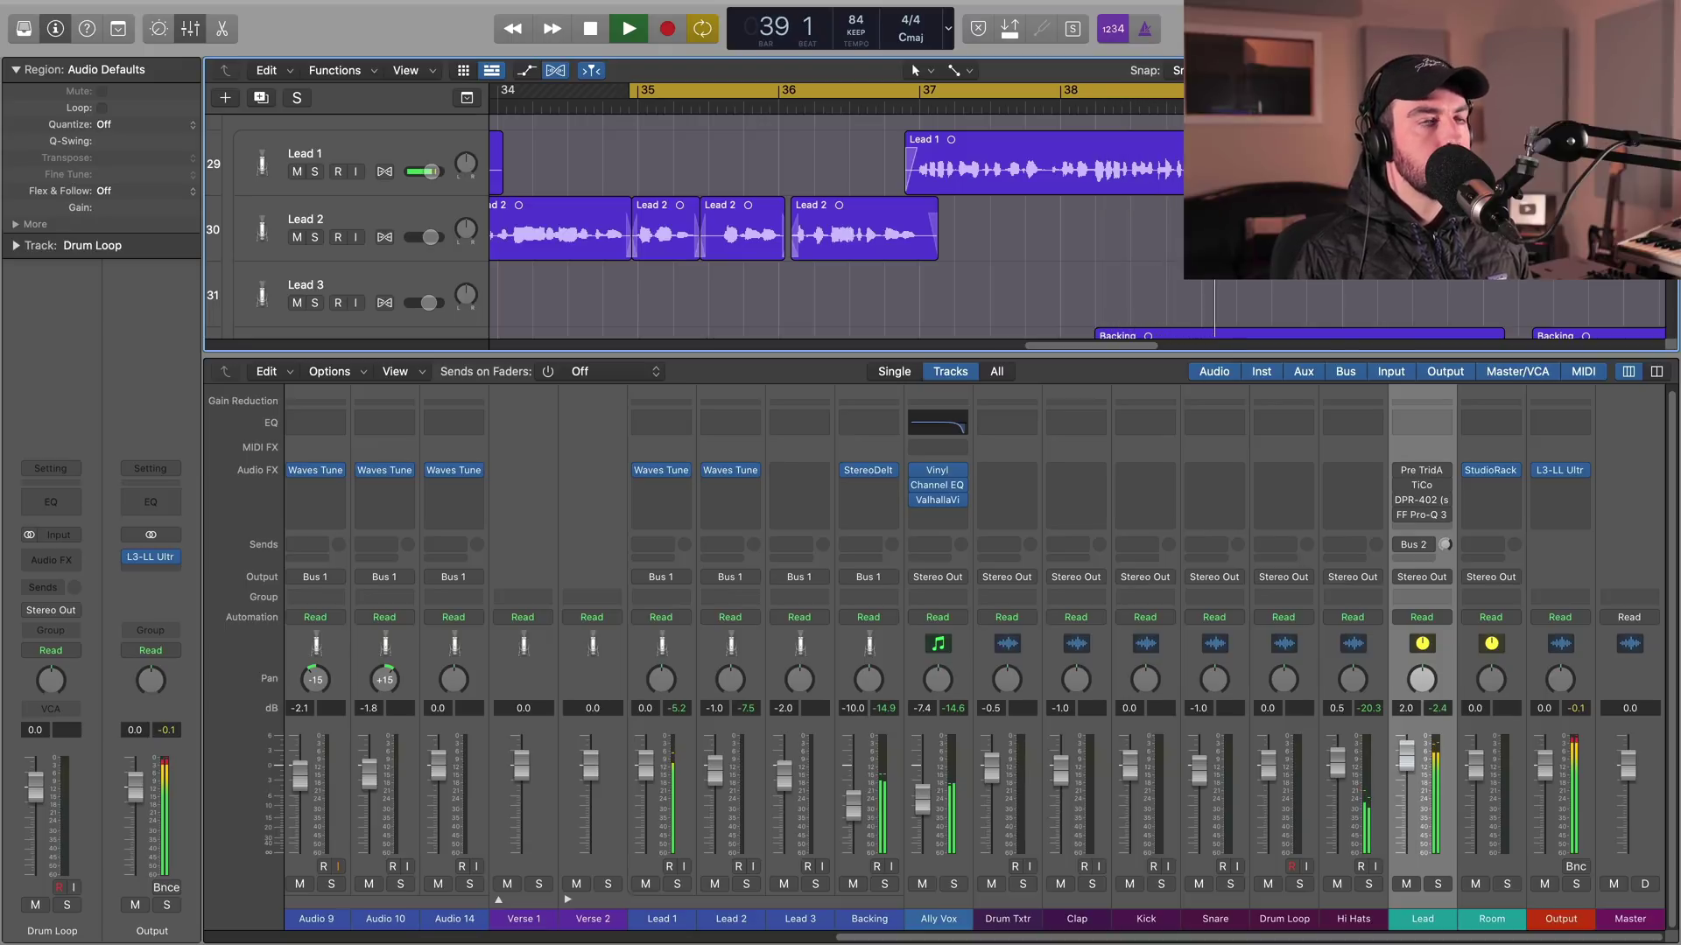
key("space")
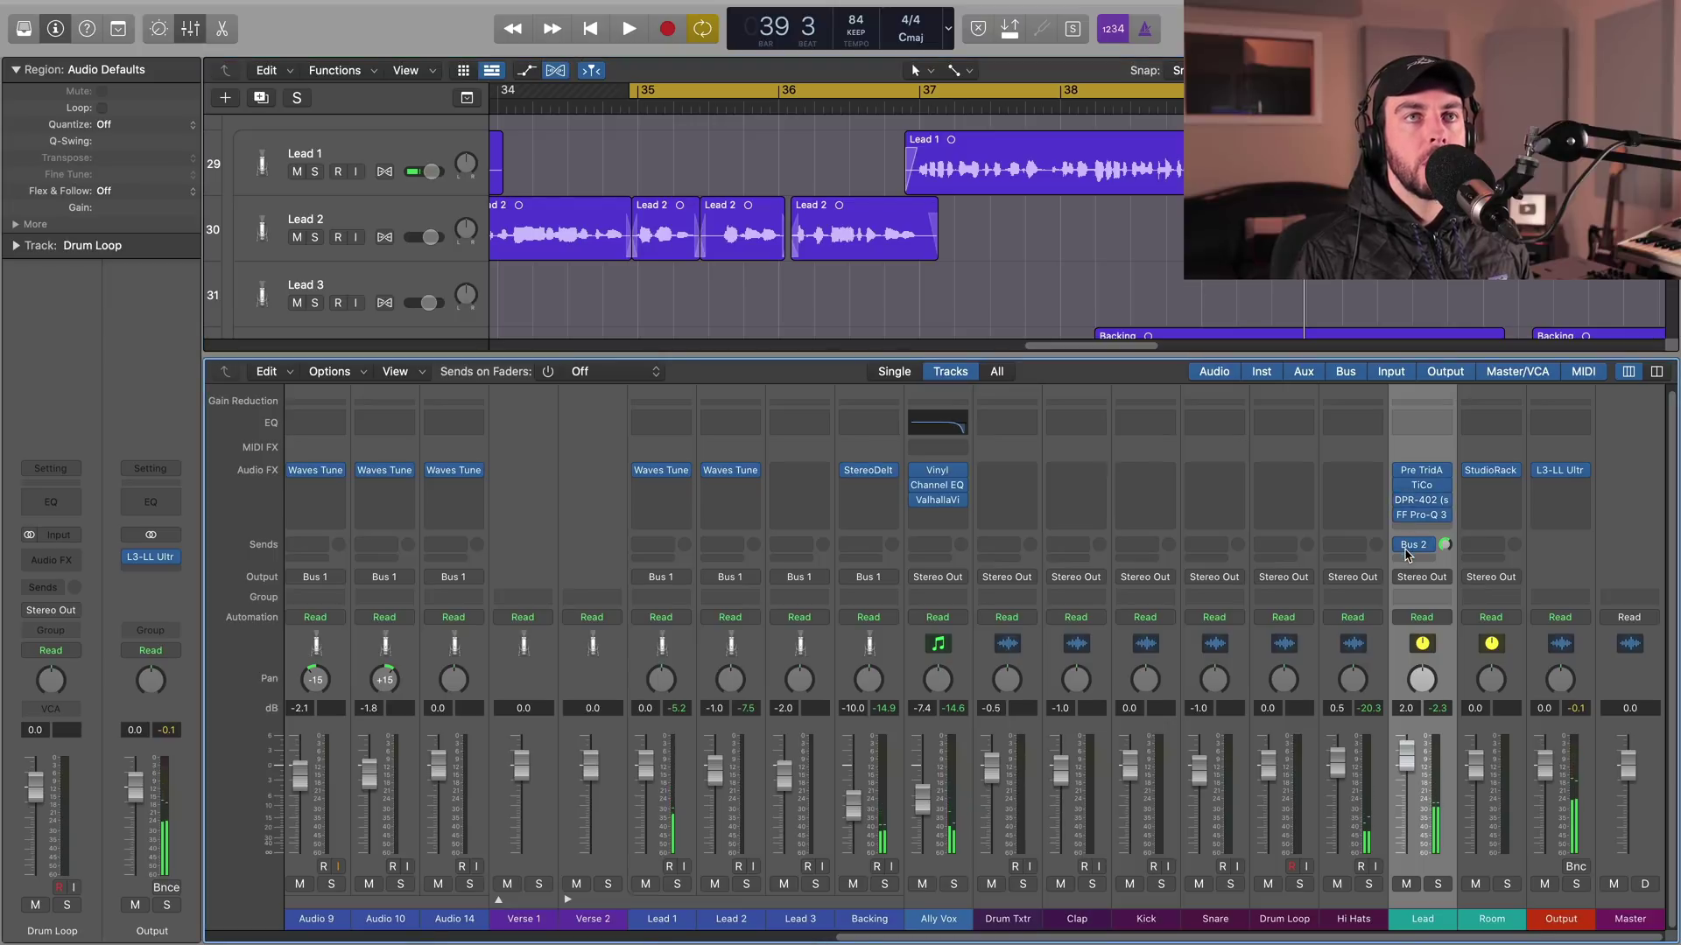
key("space")
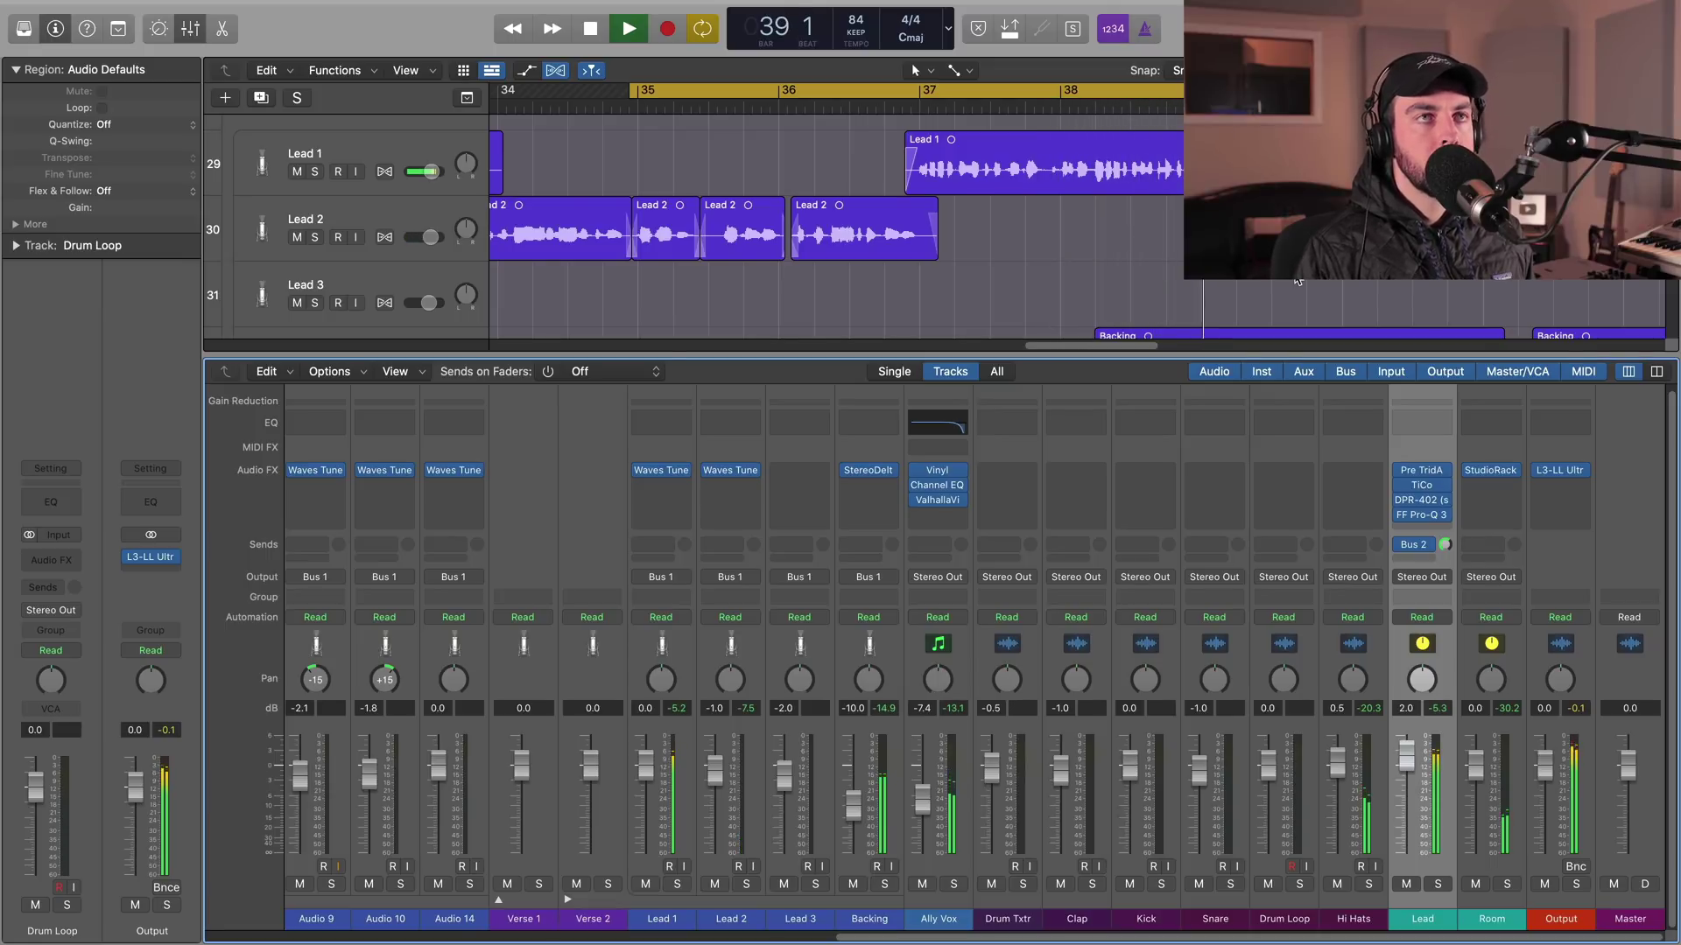
During playback, review the Lead bus's Pre TridA, TiCo, DPR-402 and FF Pro-Q 3 settings in turn, and the Room bus's StudioRack.
scroll(1249, 331, "down", 1)
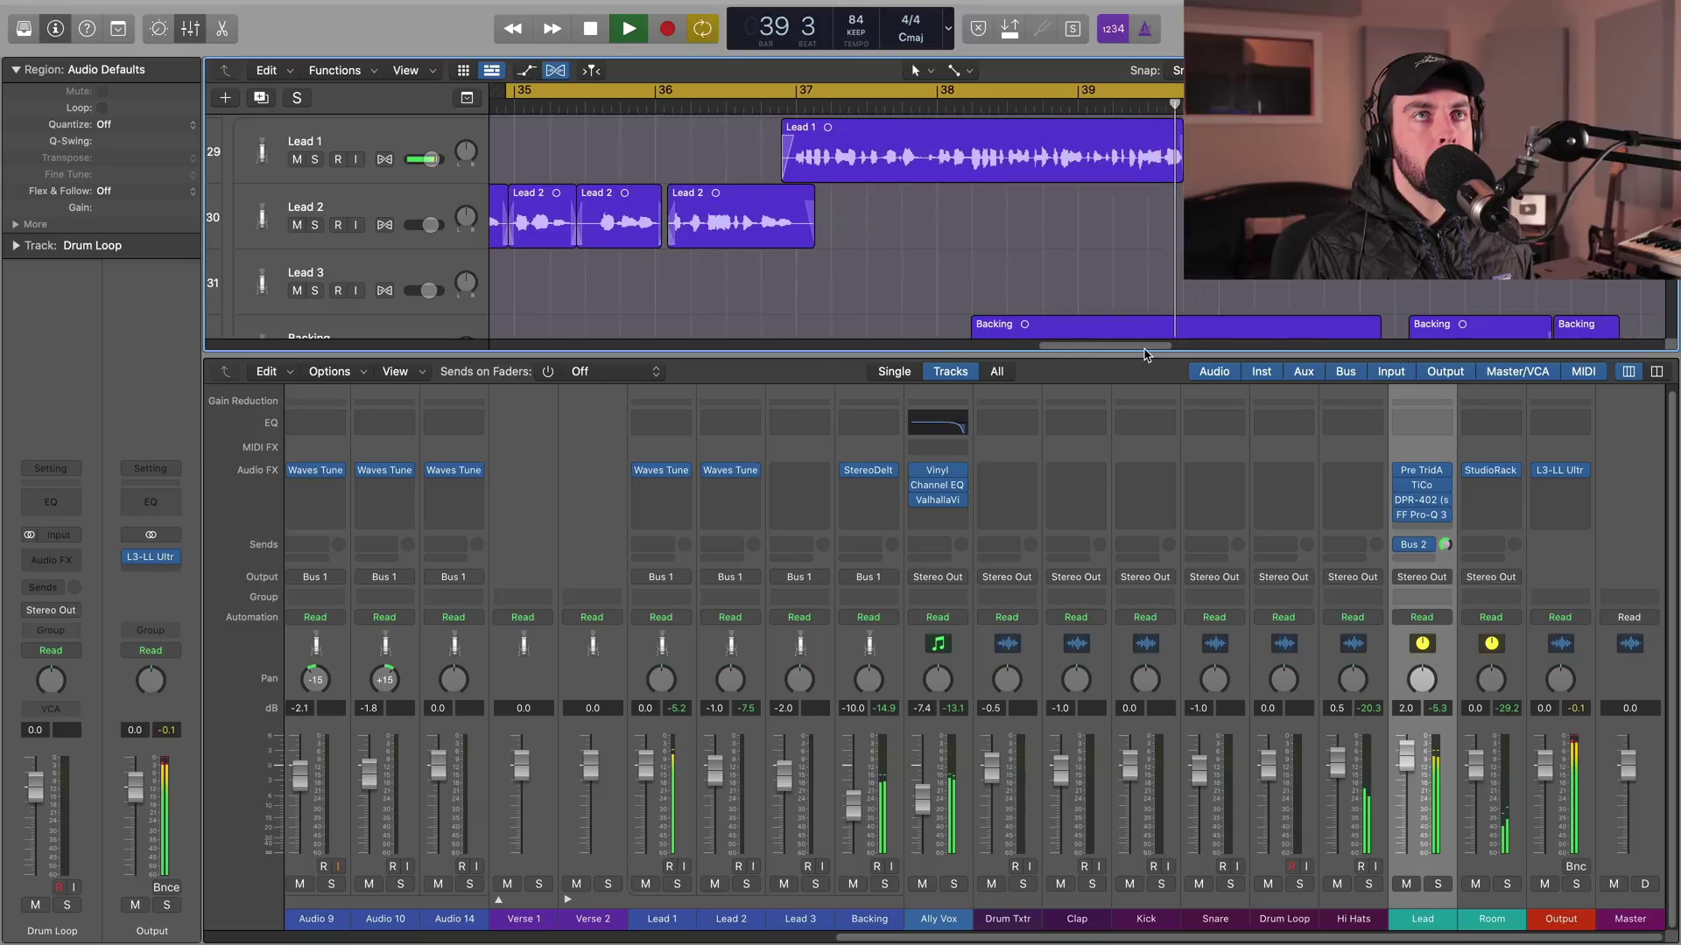
left_click(1422, 473)
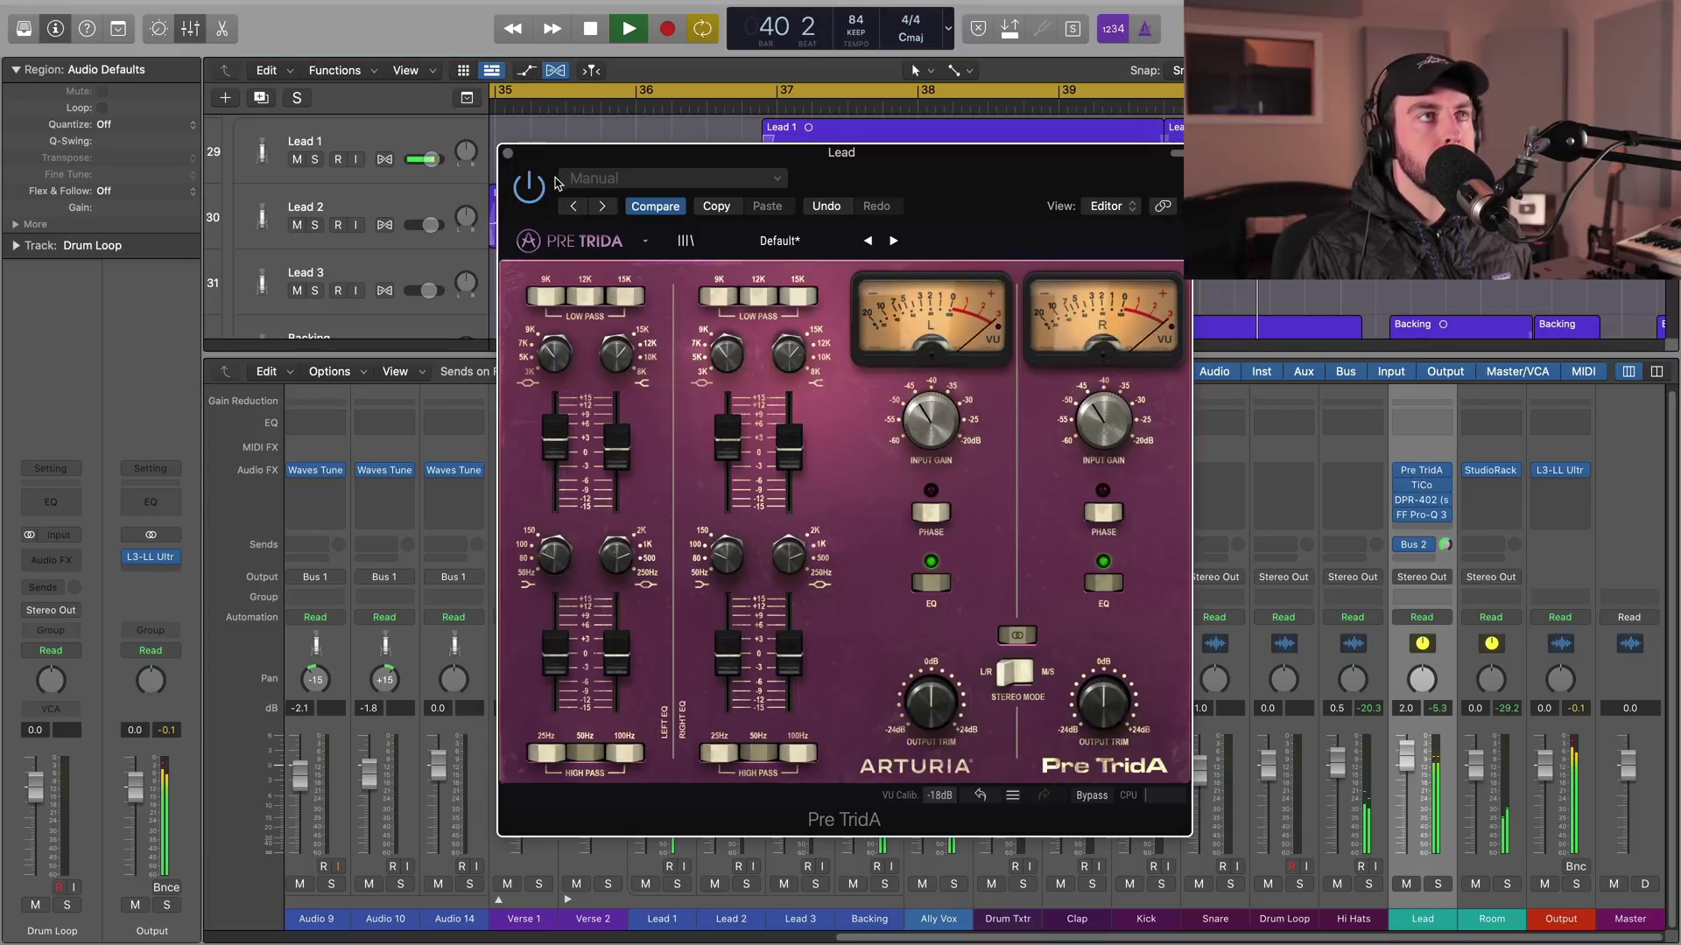
left_click(509, 155)
left_click(1425, 487)
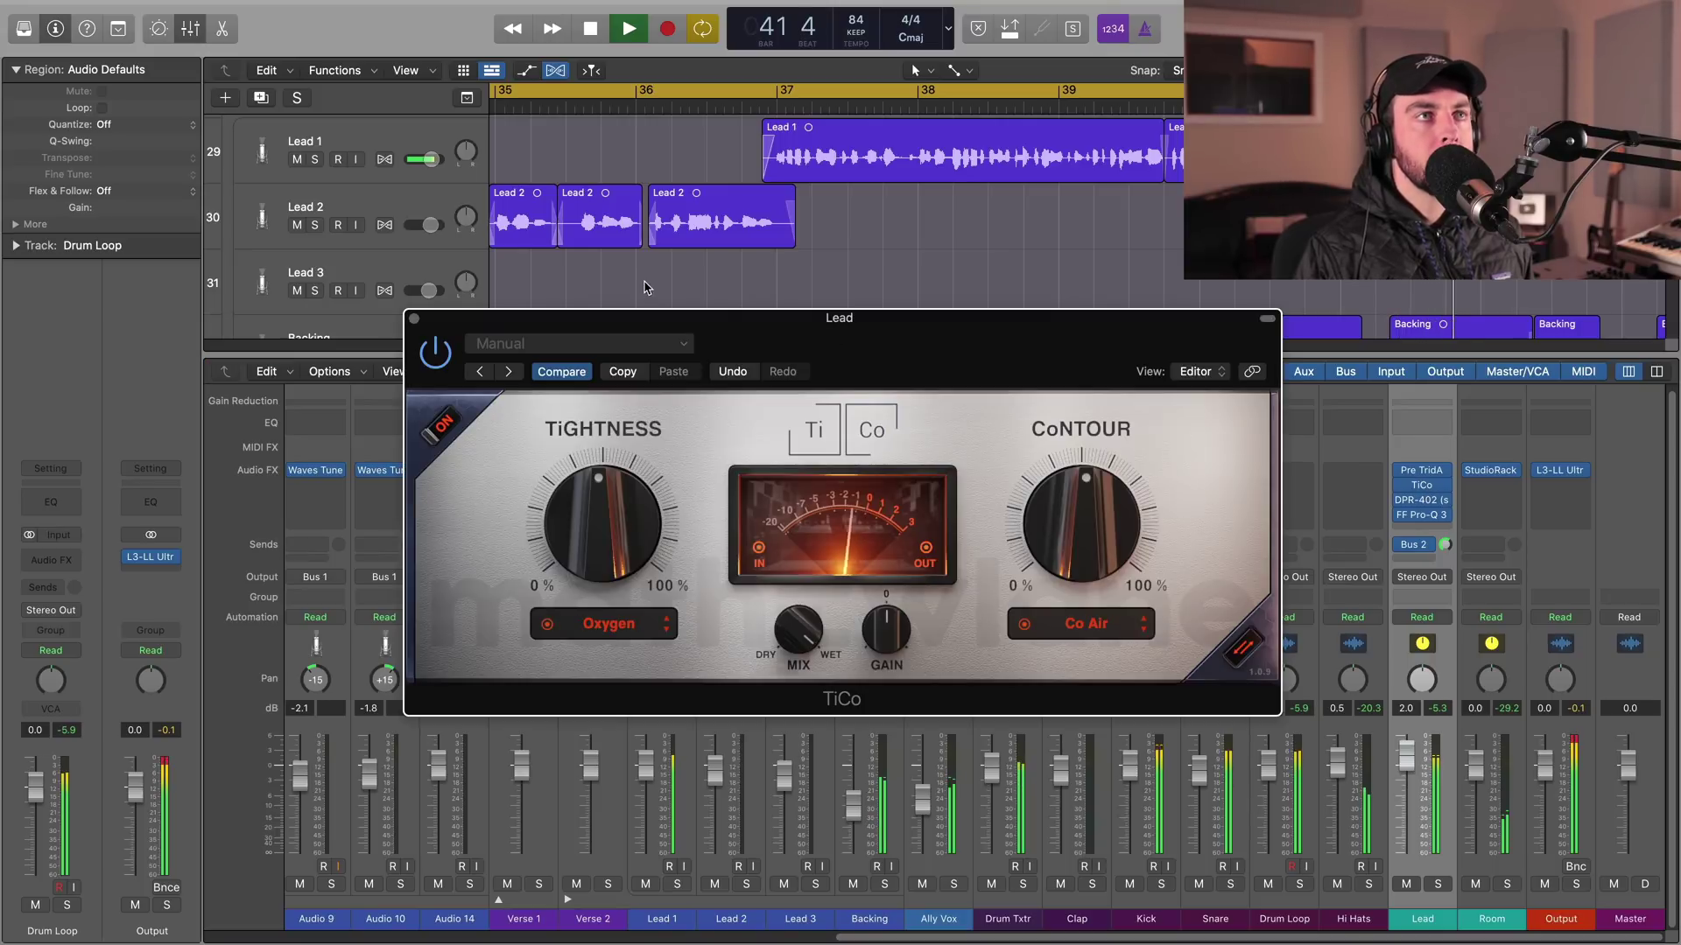
left_click(414, 318)
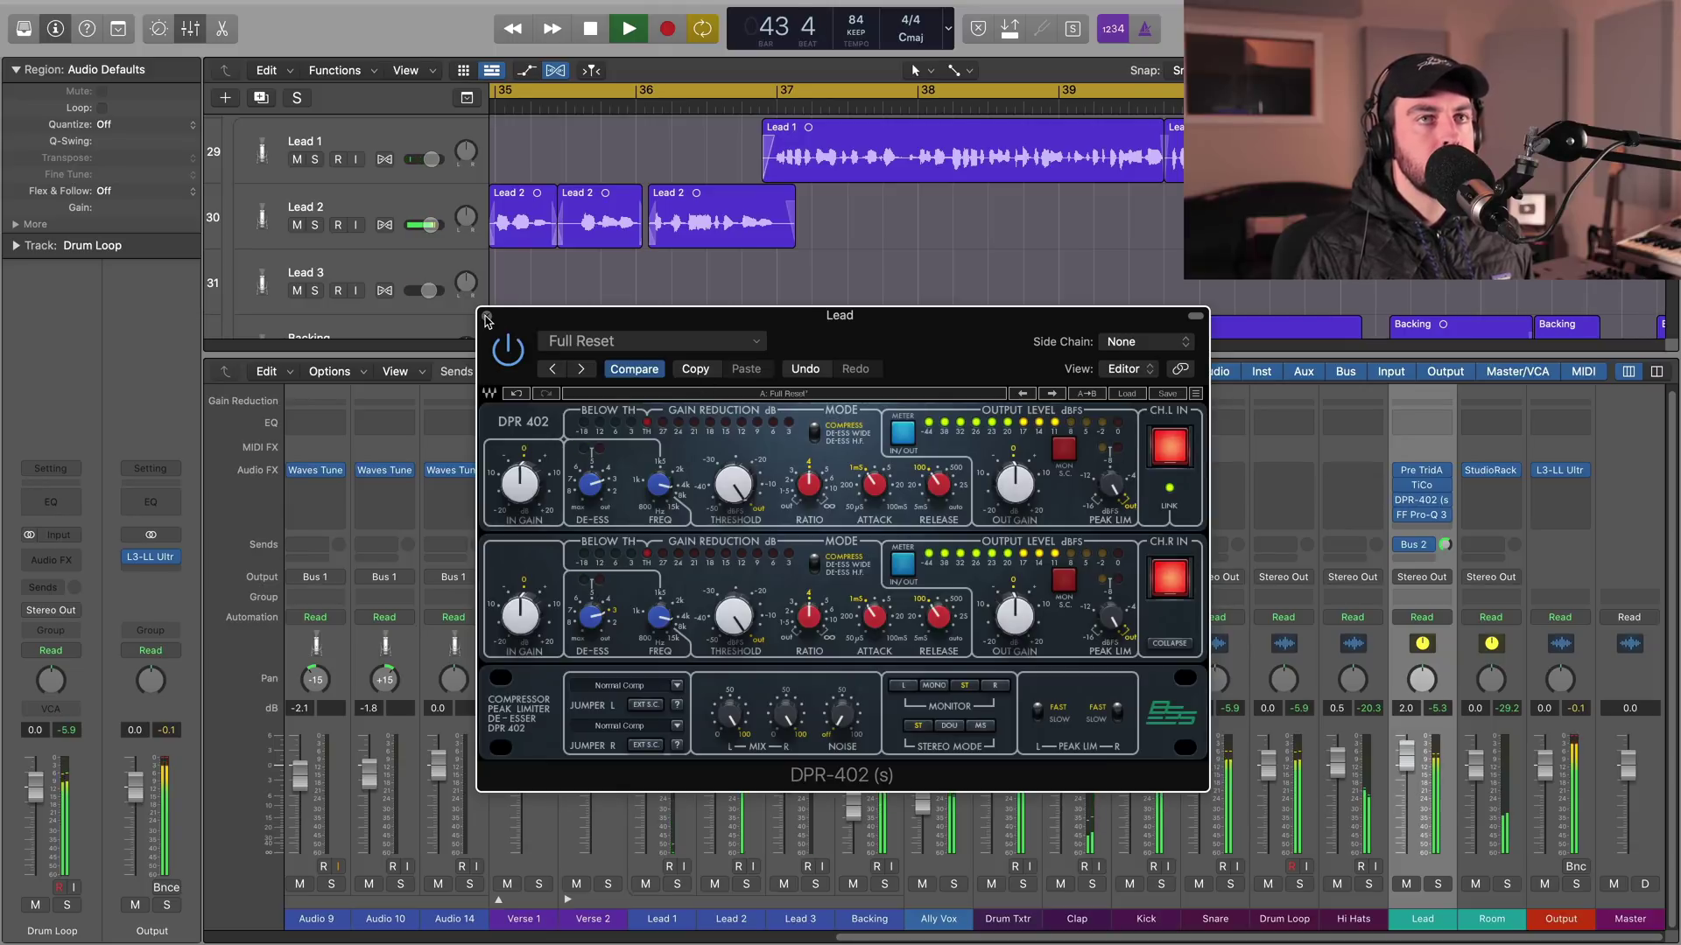
left_click(488, 318)
left_click(1427, 519)
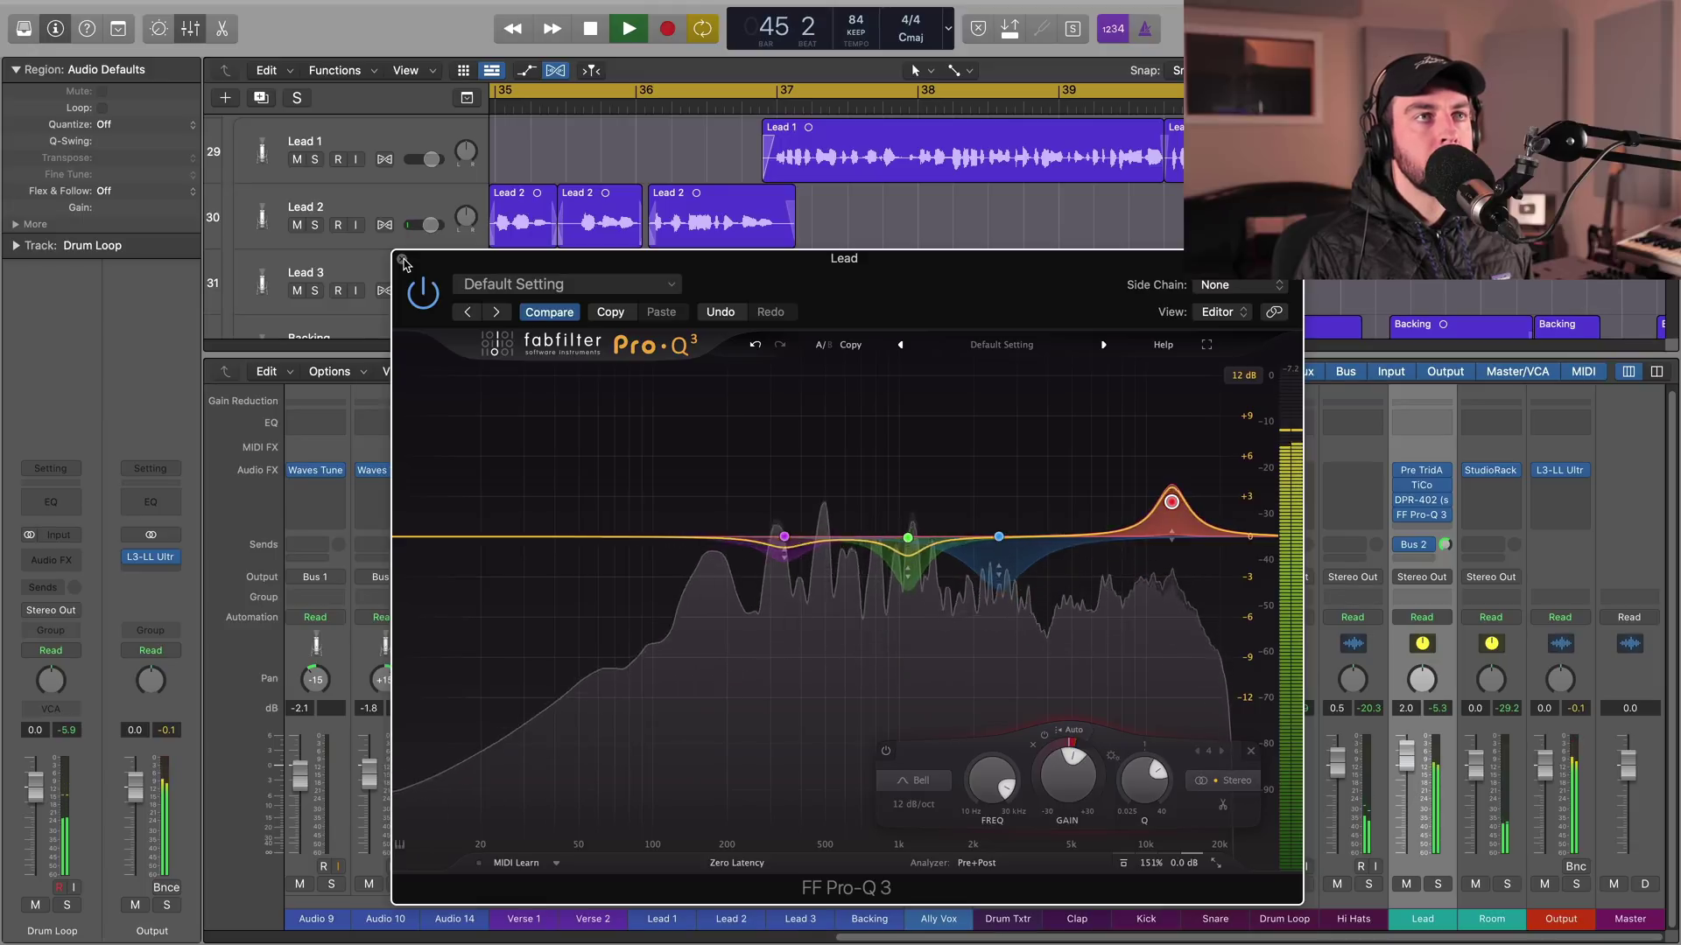
left_click(403, 260)
left_click(1491, 470)
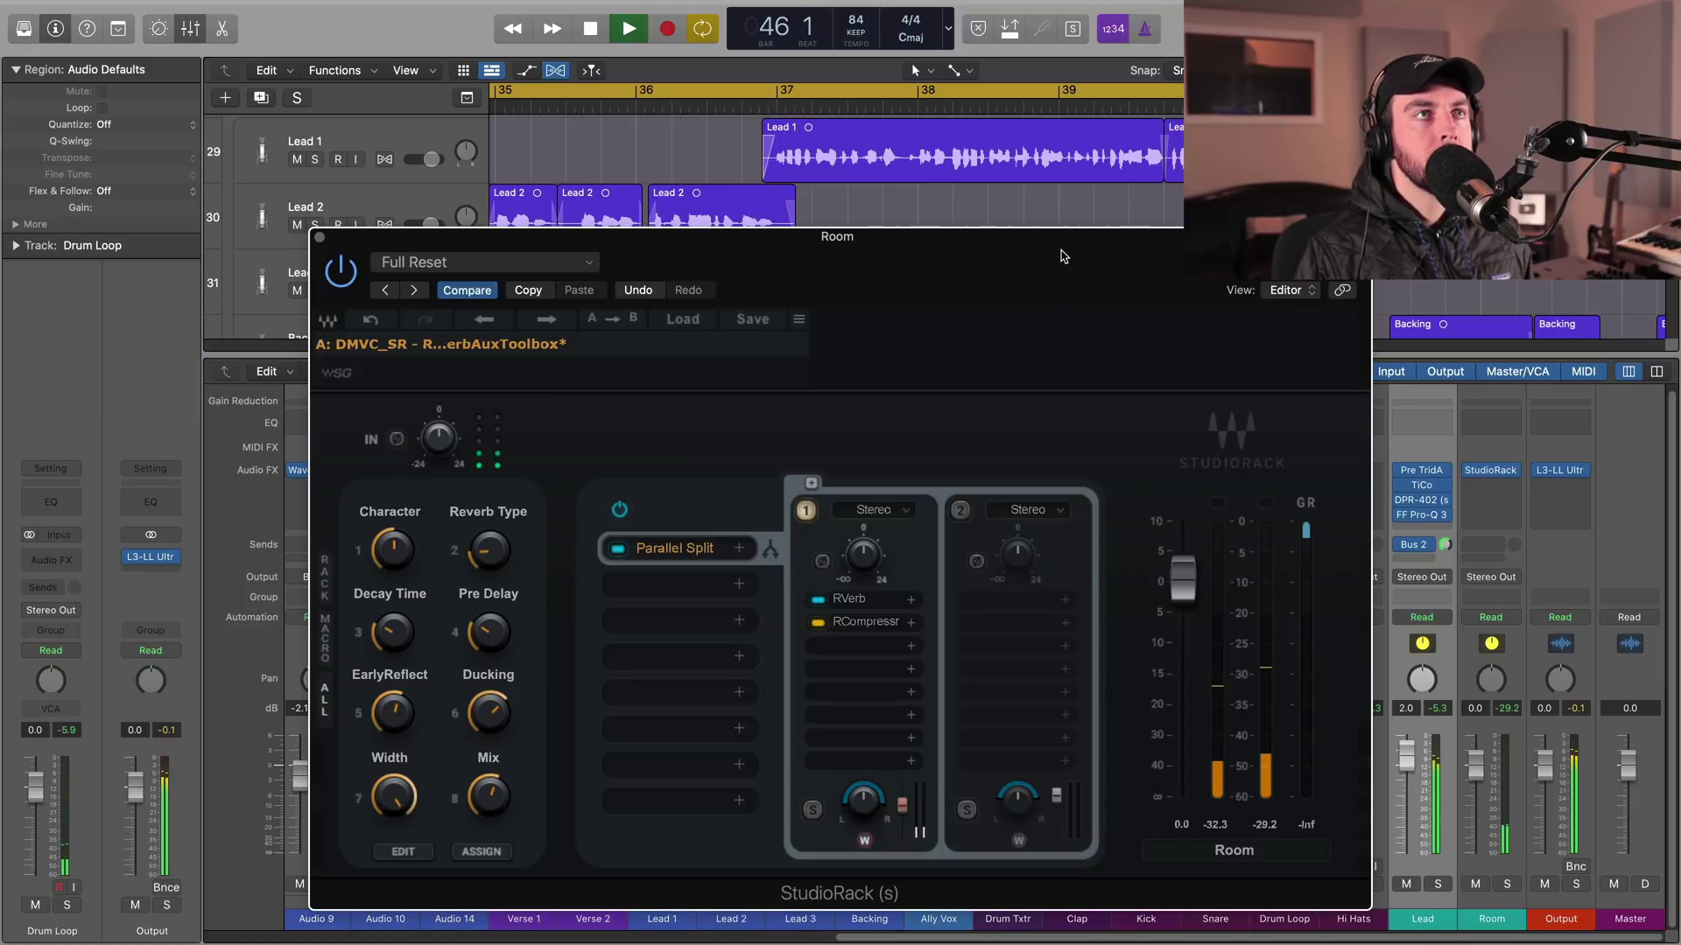